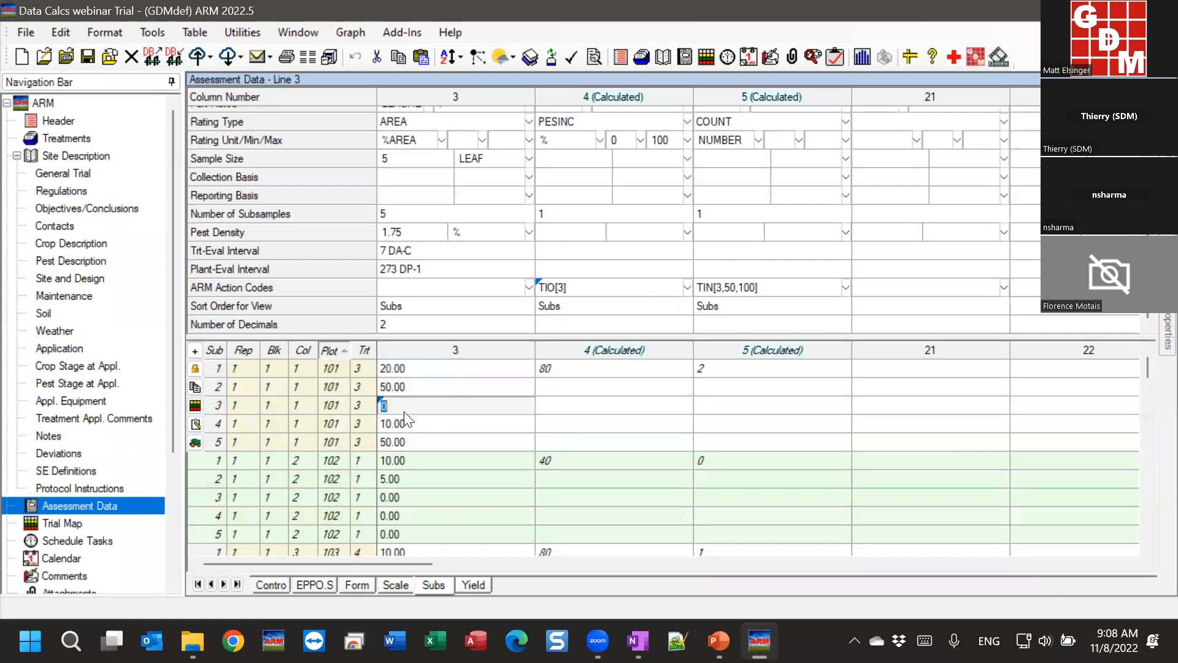
Step: Review plot 101's column 3 subsample ratings, then return to the per-plot grid (80% incidence, count 2)
{"action": "left_click", "coordinate": [407, 423]}
{"action": "left_click", "coordinate": [406, 441]}
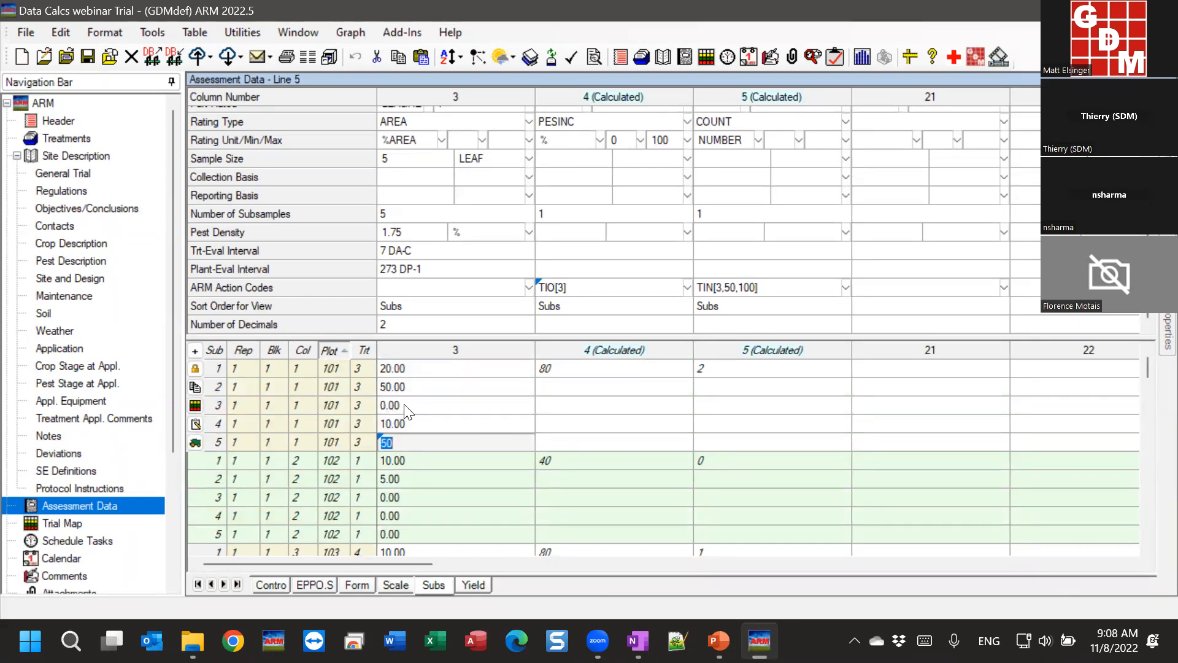
{"action": "left_click", "coordinate": [425, 408]}
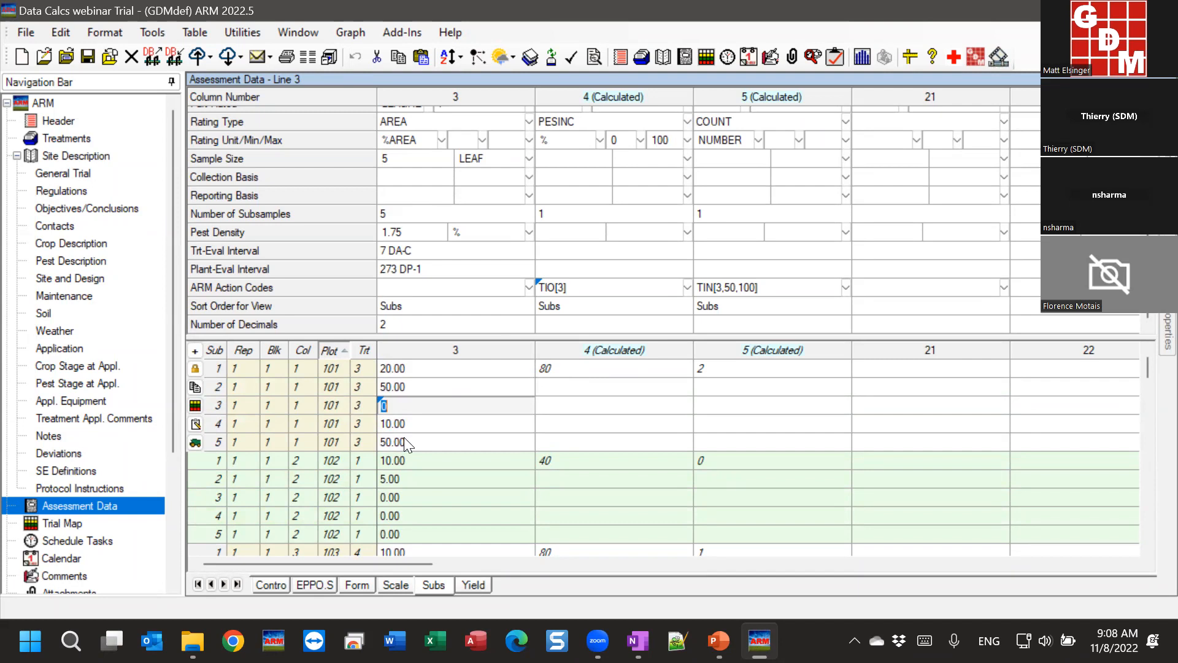
{"action": "left_click", "coordinate": [603, 367]}
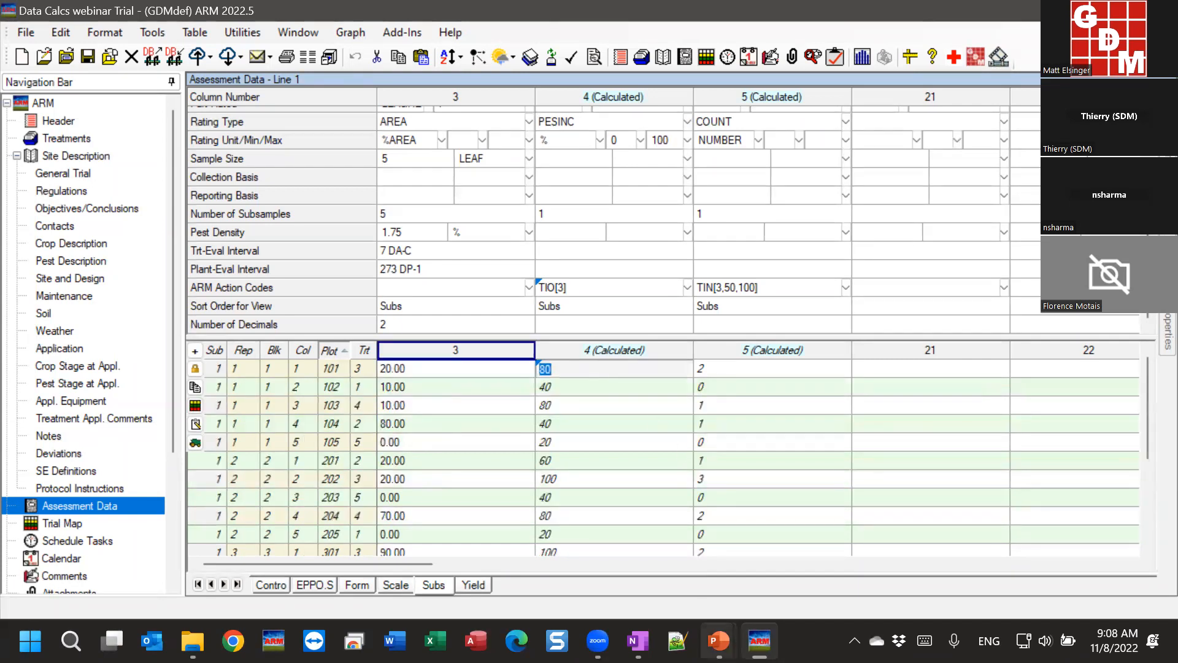
Step: Bring the 'Slides - Data Calc' PowerPoint window to the front
{"action": "mouse_move", "coordinate": [719, 641]}
{"action": "left_click", "coordinate": [772, 510]}
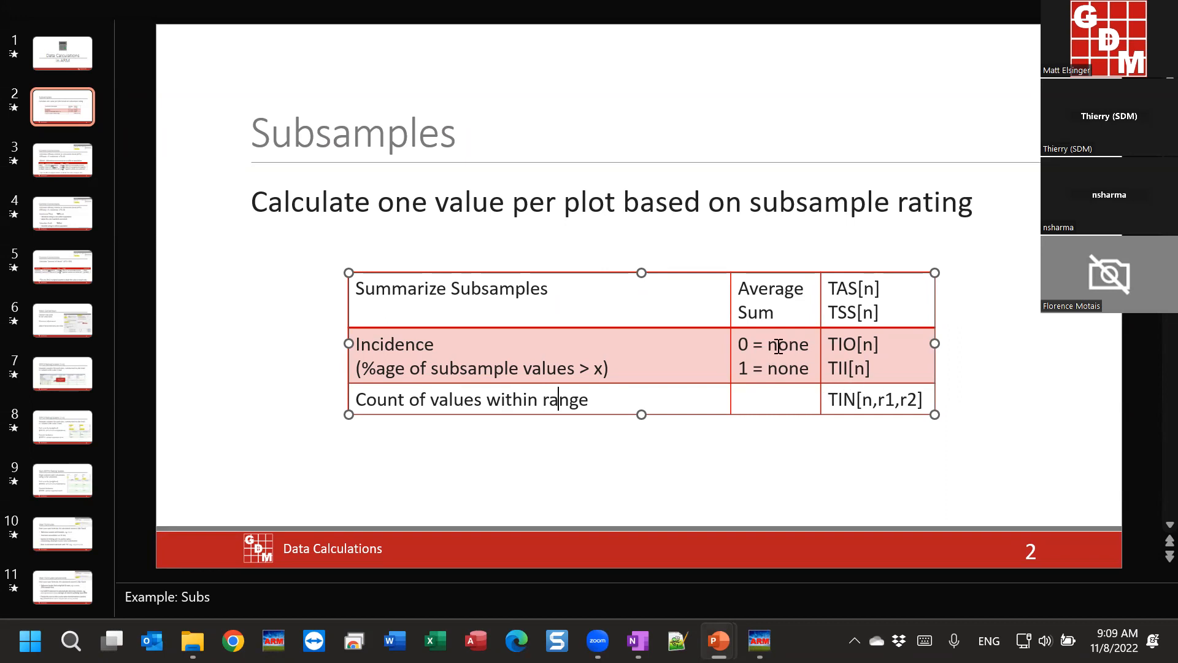
Step: Select the r1,r2 arguments of TIN[n,r1,r2] in the slide's Subsamples table
{"action": "left_click", "coordinate": [789, 376]}
{"action": "left_click_drag", "start_coordinate": [918, 399], "coordinate": [875, 403]}
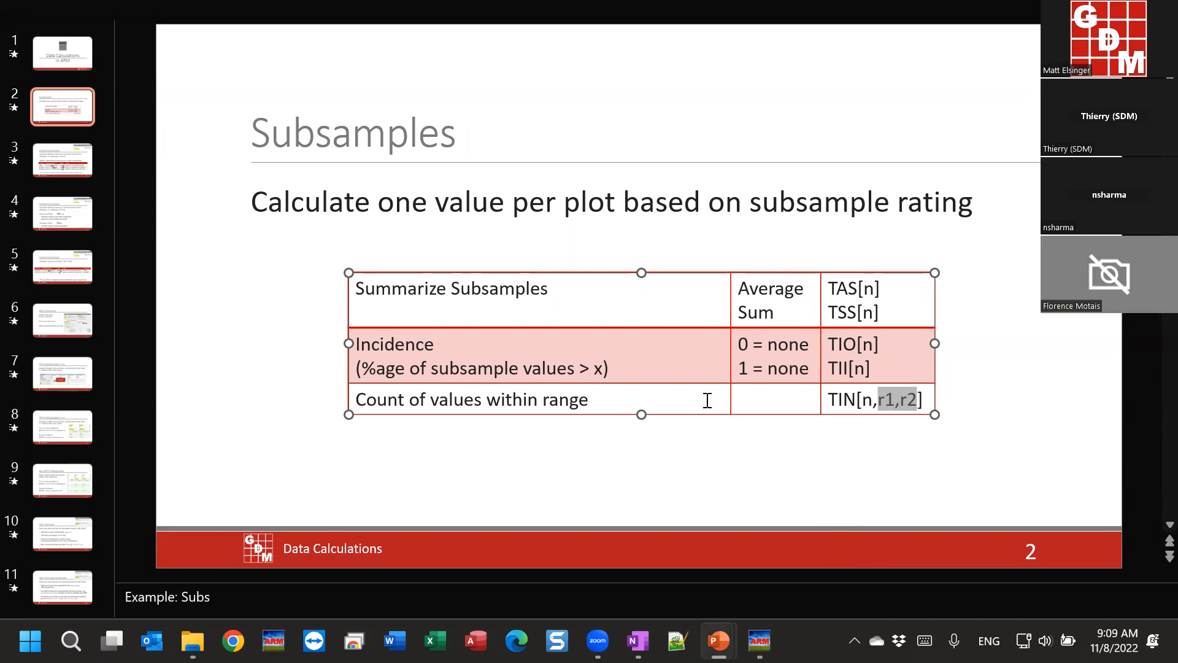
Step: Back in ARM, examine column 5's TIN[3,50,100] code and its 50 and 100 limits
{"action": "mouse_move", "coordinate": [761, 641]}
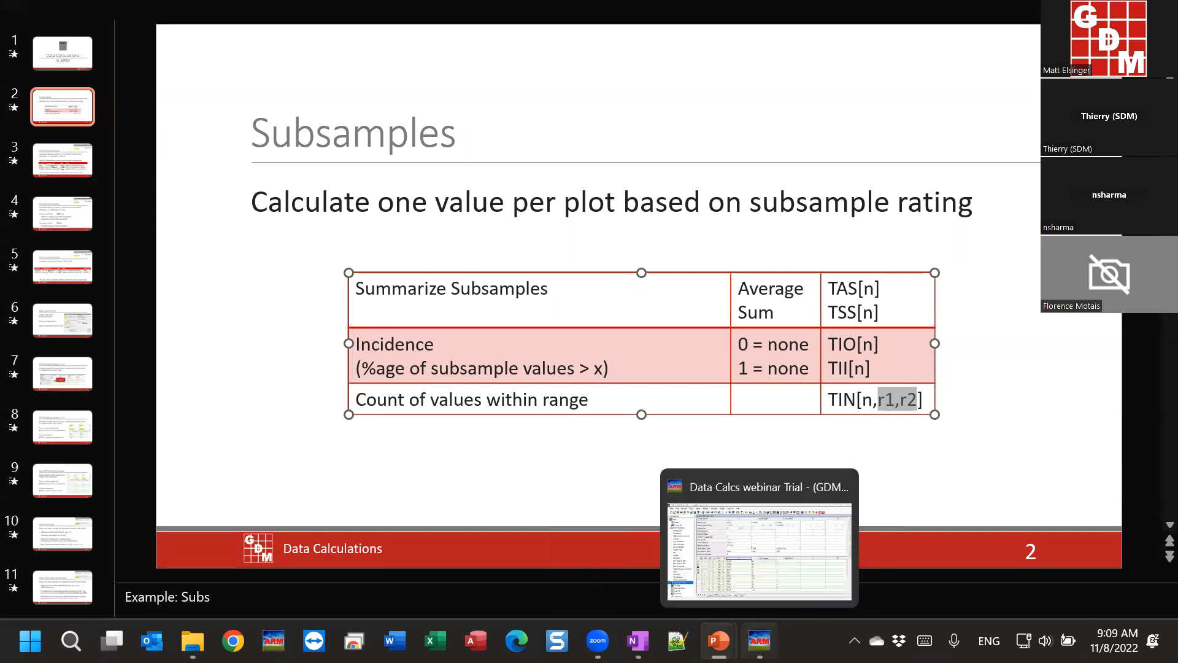
{"action": "left_click", "coordinate": [760, 640]}
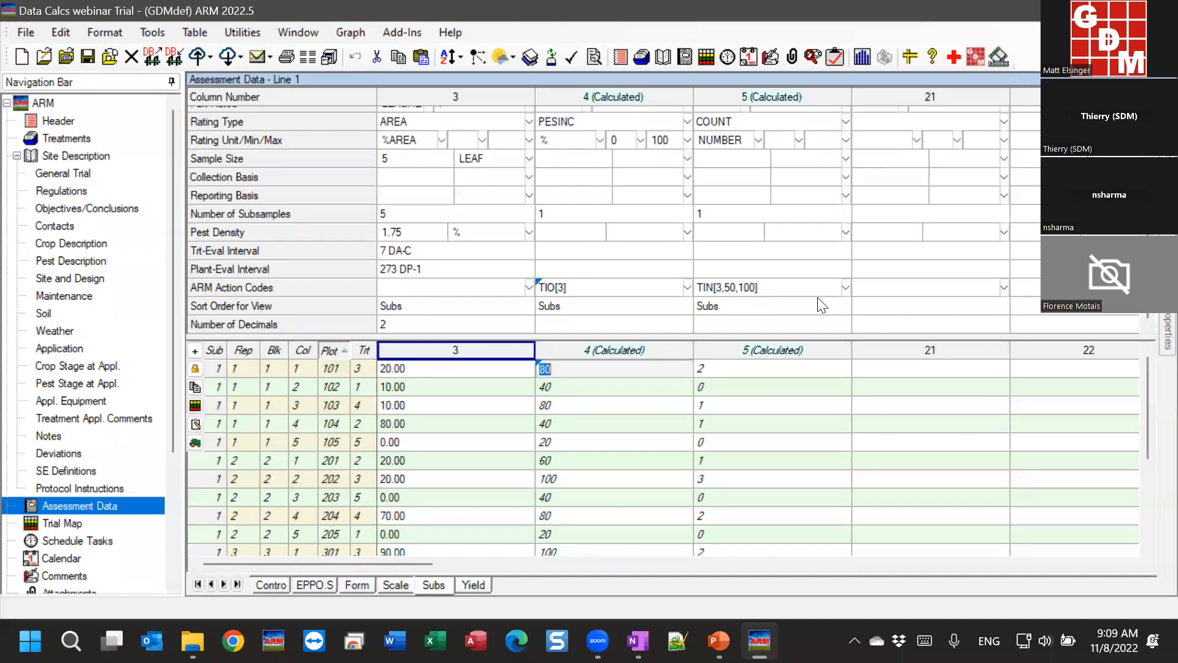
{"action": "left_click", "coordinate": [755, 287]}
{"action": "left_click", "coordinate": [713, 288]}
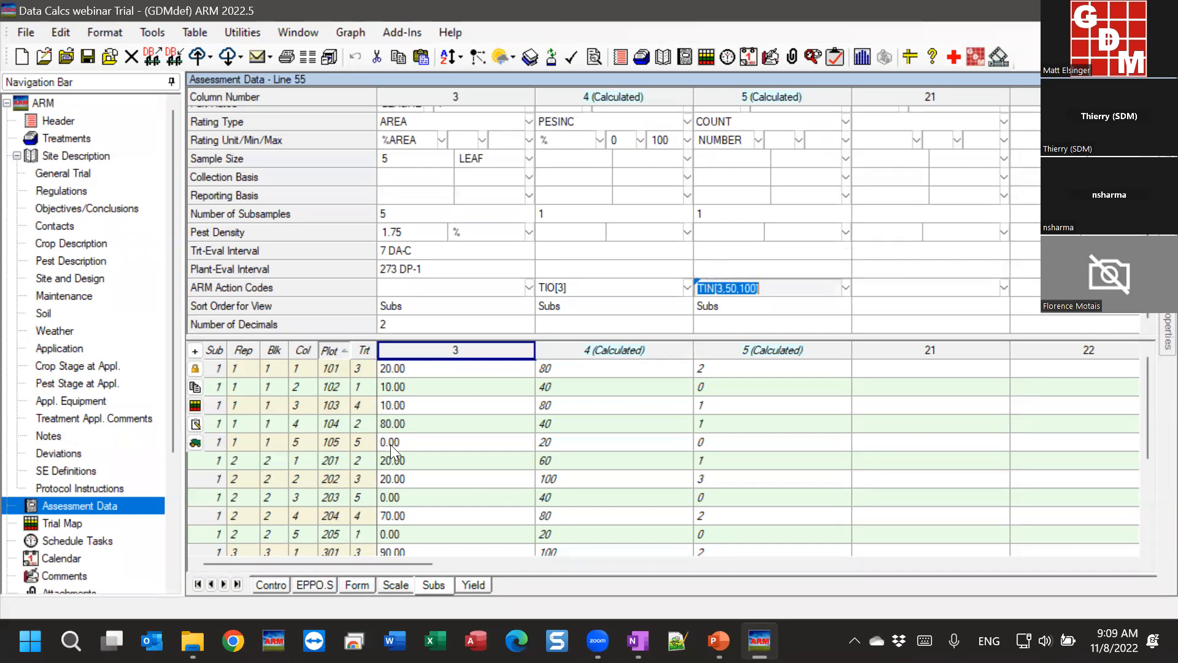
{"action": "left_click", "coordinate": [731, 288]}
{"action": "left_click", "coordinate": [748, 288]}
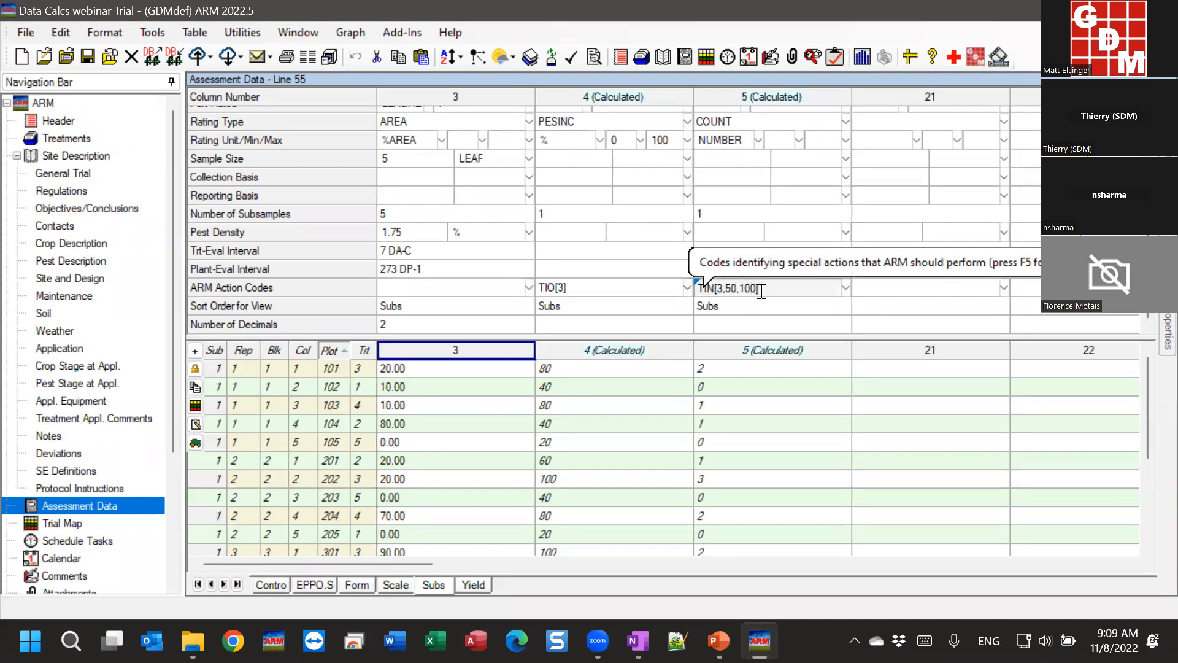
Step: Step through plot 101's subsample ratings and check column 5 counts for plots 102 and 103
{"action": "left_click", "coordinate": [722, 368]}
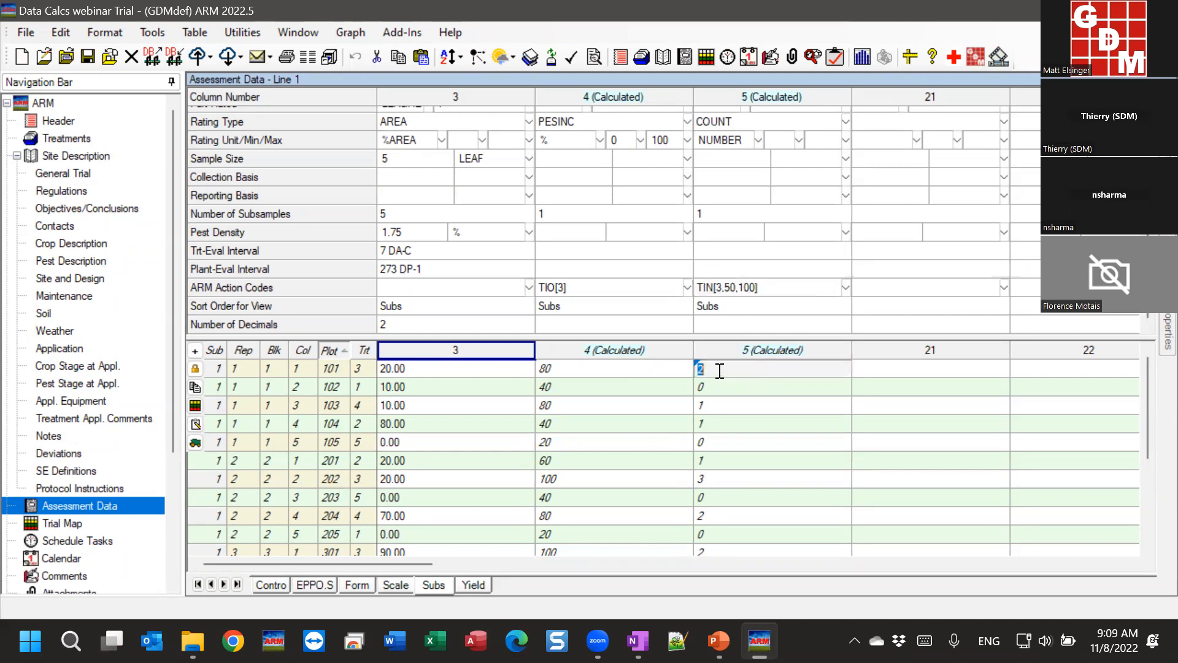
{"action": "left_click", "coordinate": [429, 372]}
{"action": "key", "text": "Return"}
{"action": "left_click", "coordinate": [399, 438]}
{"action": "left_click", "coordinate": [401, 384]}
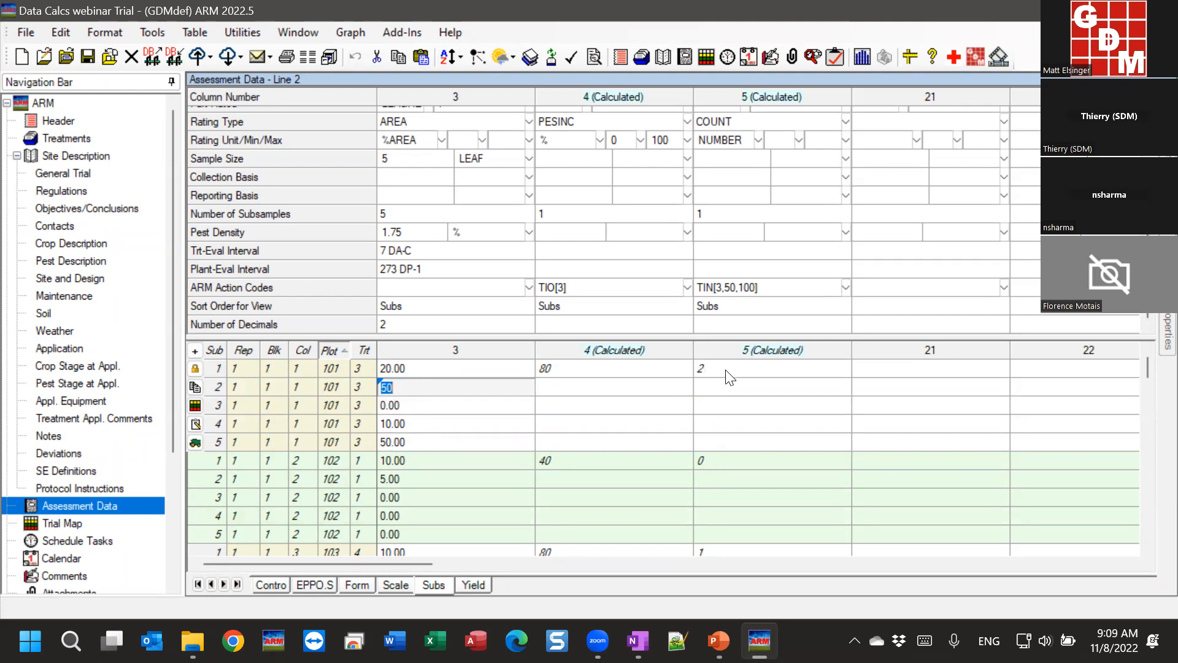
{"action": "left_click", "coordinate": [429, 467]}
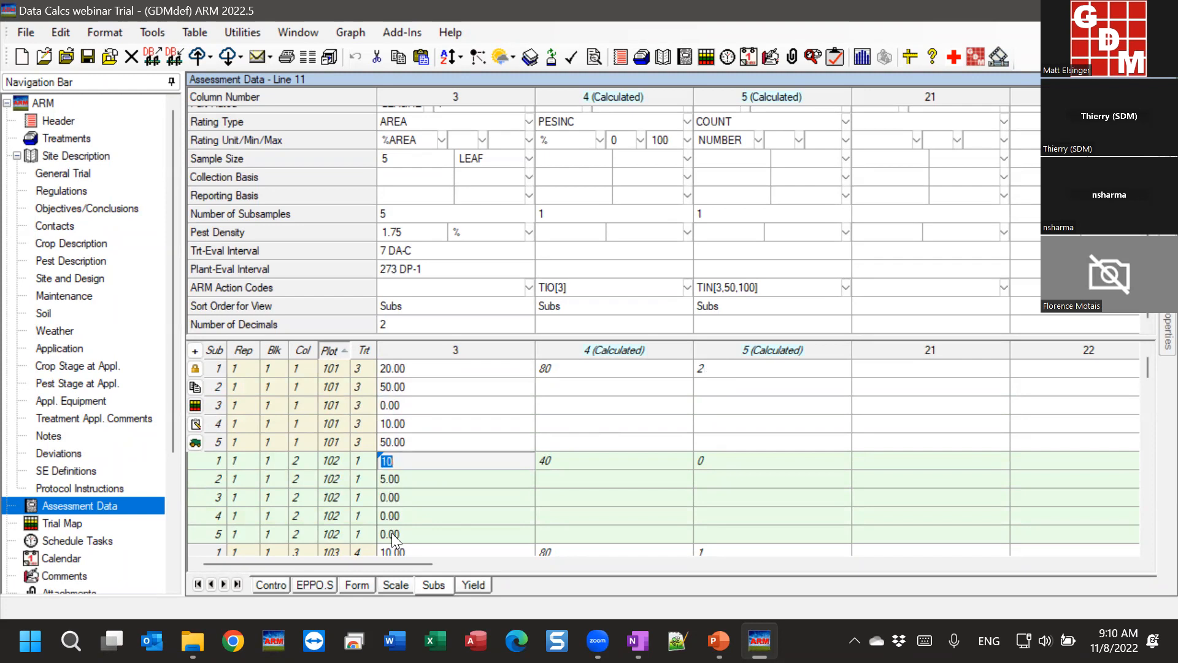
{"action": "left_click", "coordinate": [725, 459]}
{"action": "left_click", "coordinate": [728, 404]}
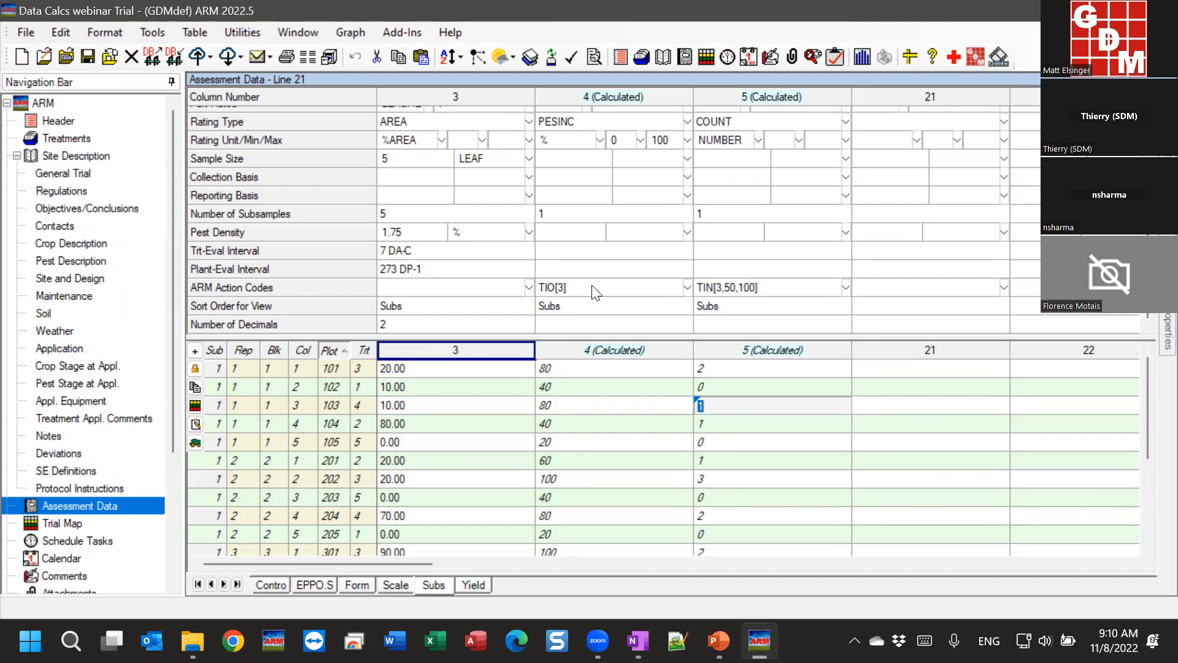
Step: Bring up the ARM Action Codes List from column 4's TIO[3] code
{"action": "left_click", "coordinate": [568, 288]}
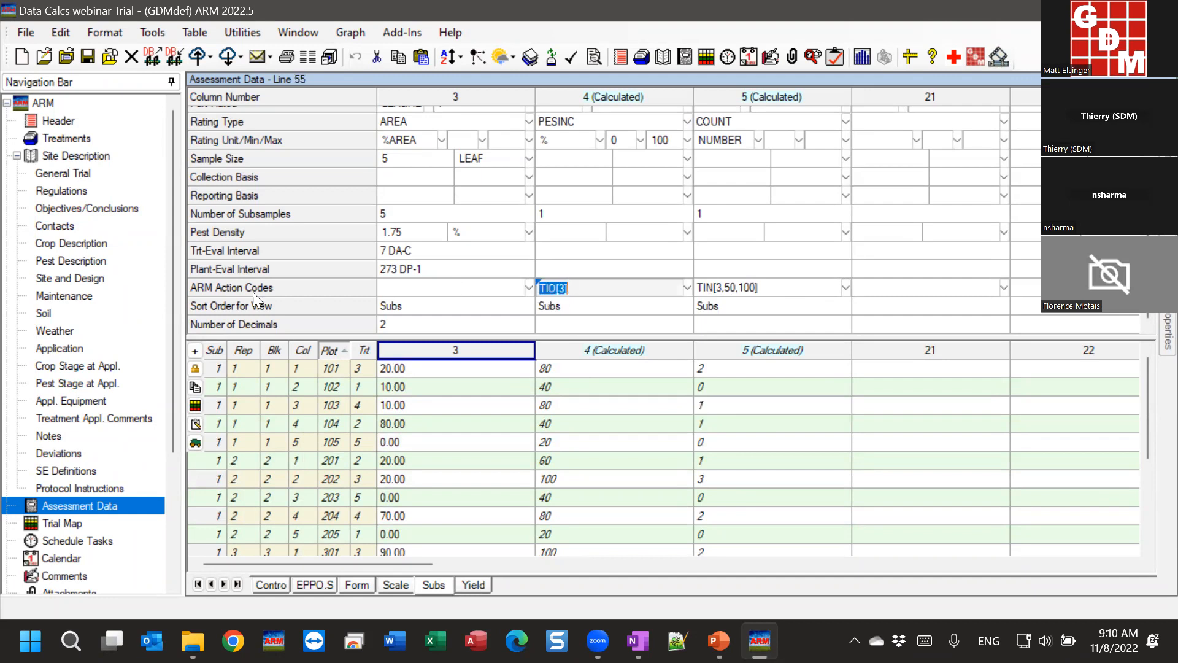
{"action": "left_click", "coordinate": [576, 290]}
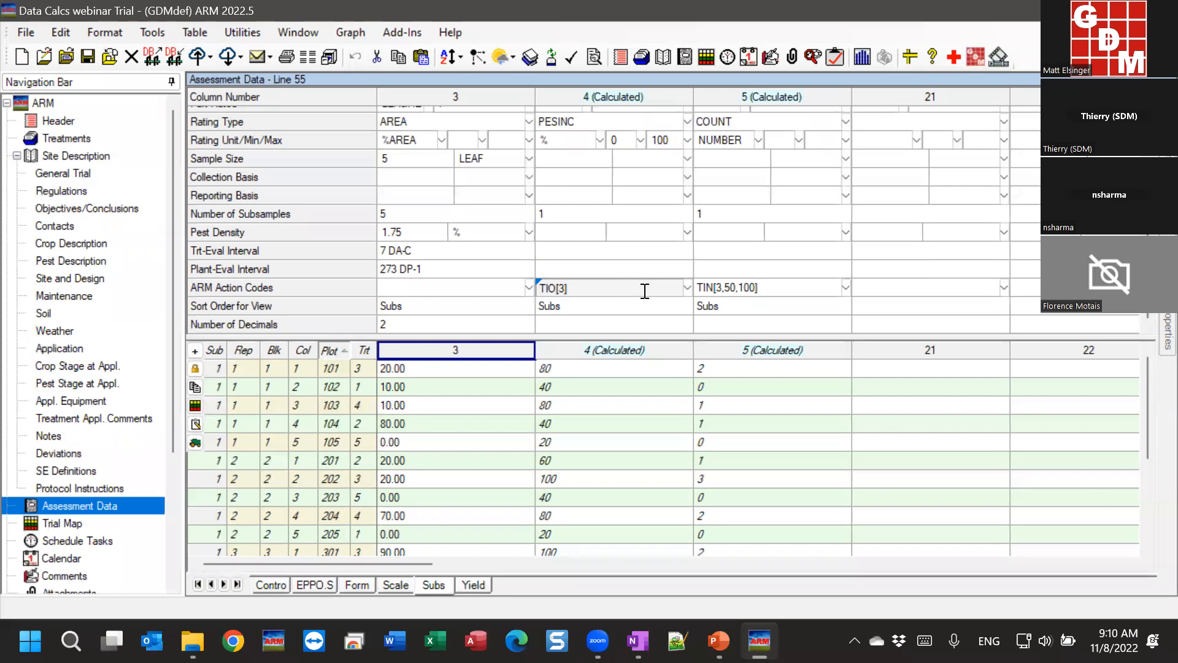
{"action": "left_click", "coordinate": [687, 289]}
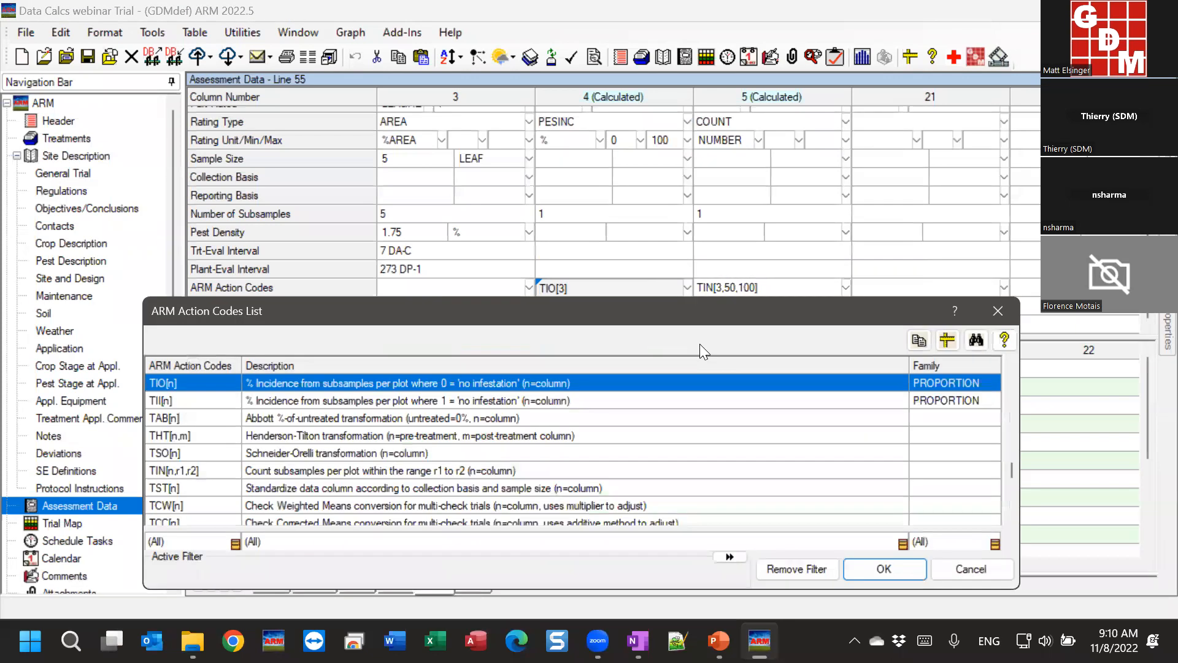
Step: Go through the transformation codes: TAS, TSS, TIO, TII, down to TCC[n]
{"action": "left_click_drag", "start_coordinate": [489, 322], "coordinate": [478, 65]}
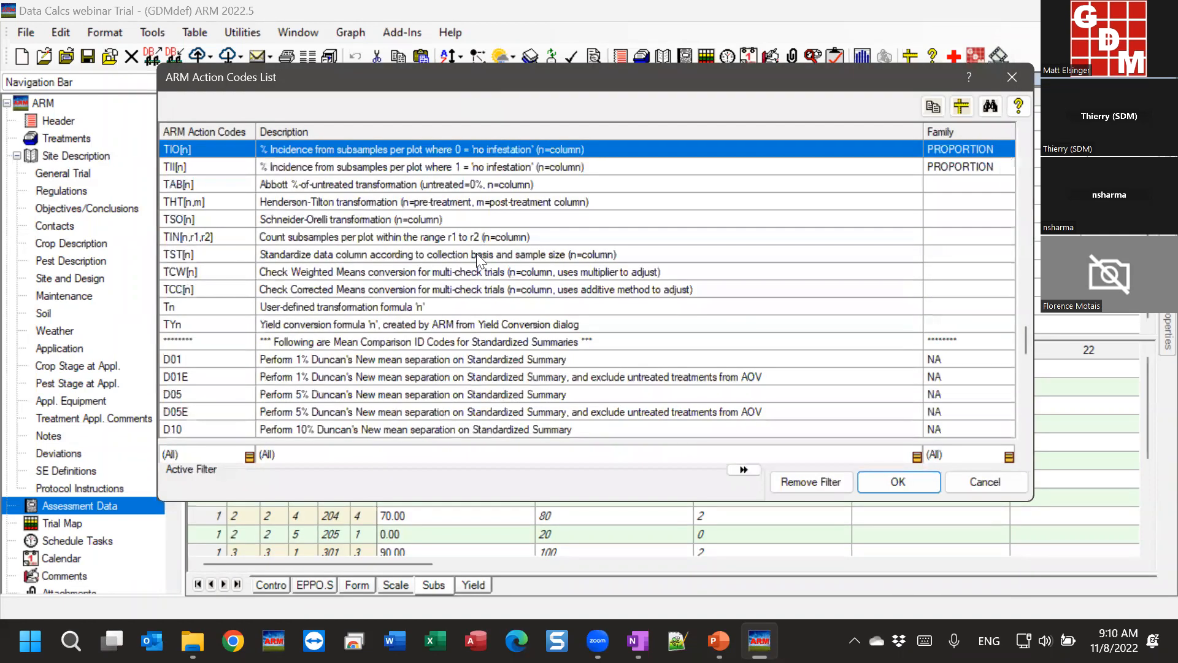
{"action": "scroll", "coordinate": [461, 270], "scroll_direction": "up", "scroll_amount": 5}
{"action": "scroll", "coordinate": [439, 343], "scroll_direction": "up", "scroll_amount": 2}
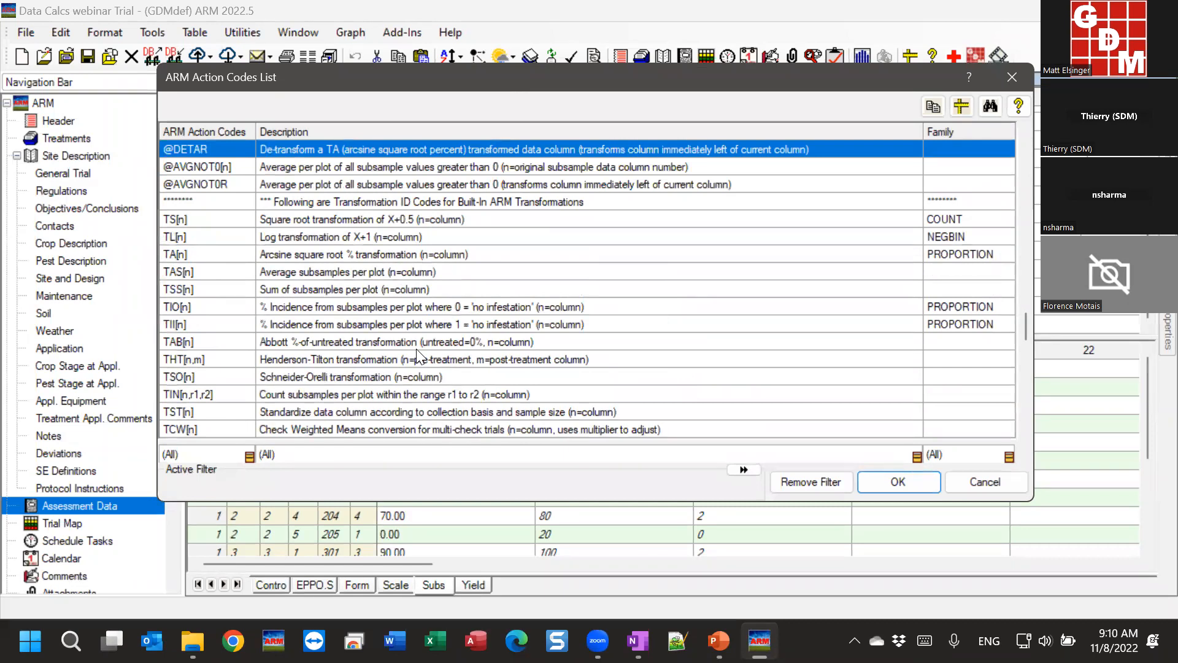
{"action": "left_click", "coordinate": [211, 205]}
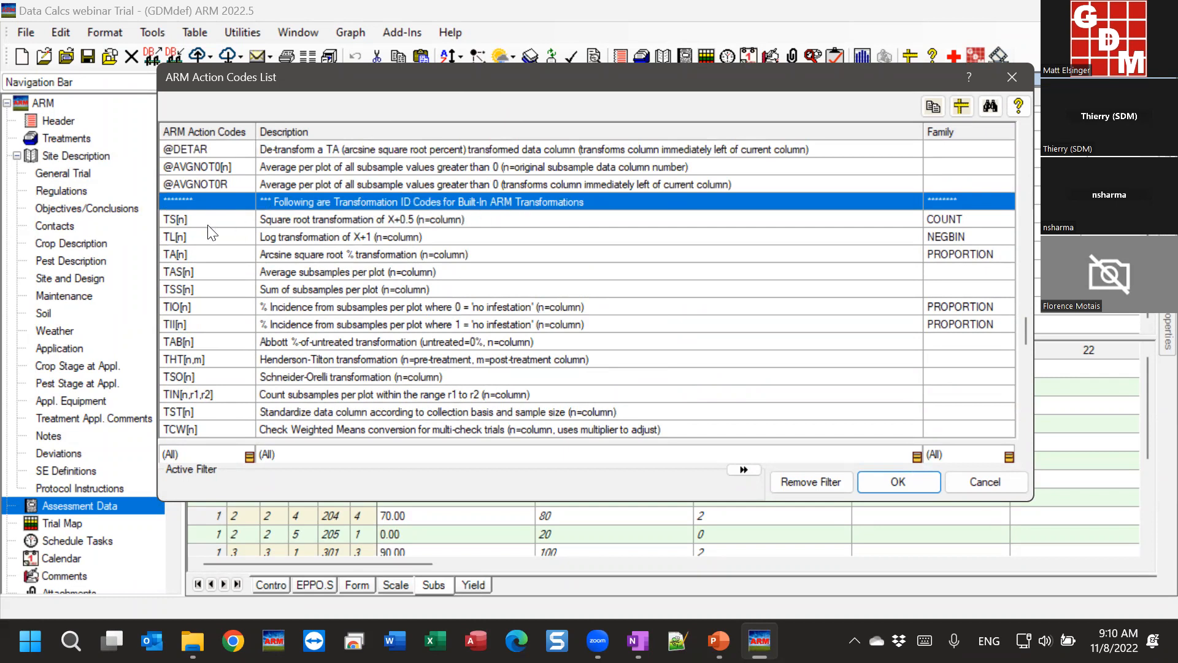
{"action": "left_click", "coordinate": [197, 272]}
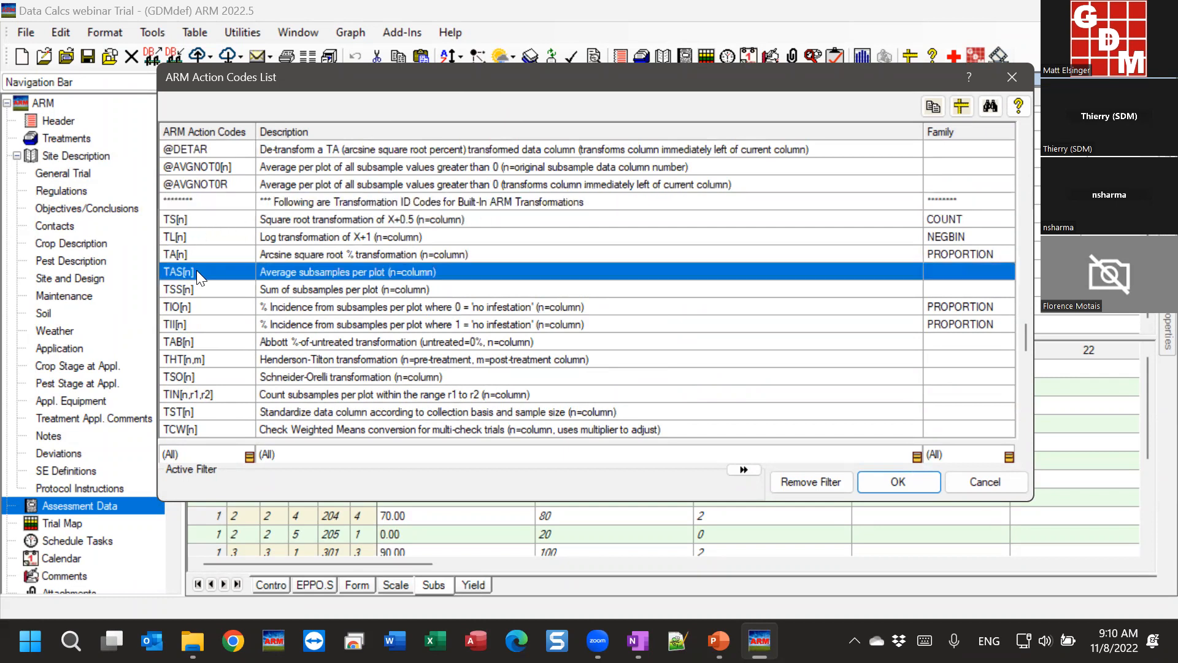
{"action": "left_click", "coordinate": [305, 291]}
{"action": "left_click", "coordinate": [302, 310]}
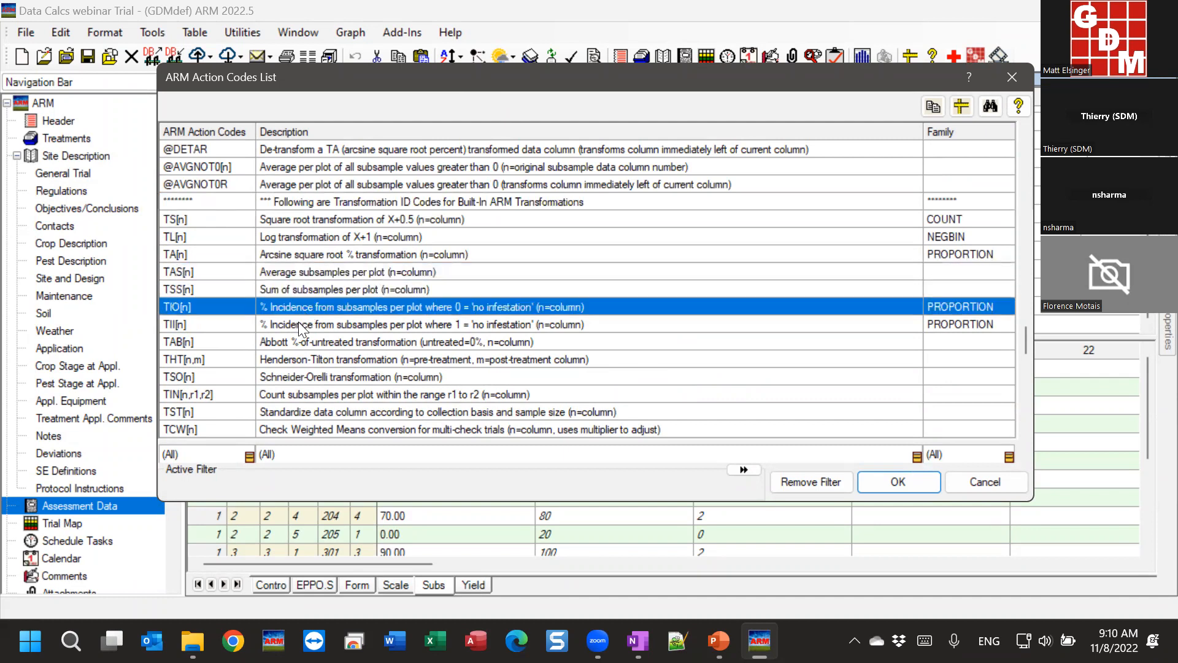
{"action": "left_click", "coordinate": [300, 327]}
{"action": "key", "text": "Down"}
{"action": "key", "text": "Down"}
{"action": "key", "text": "Down"}
{"action": "key", "text": "Down"}
{"action": "key", "text": "Down"}
{"action": "key", "text": "Down"}
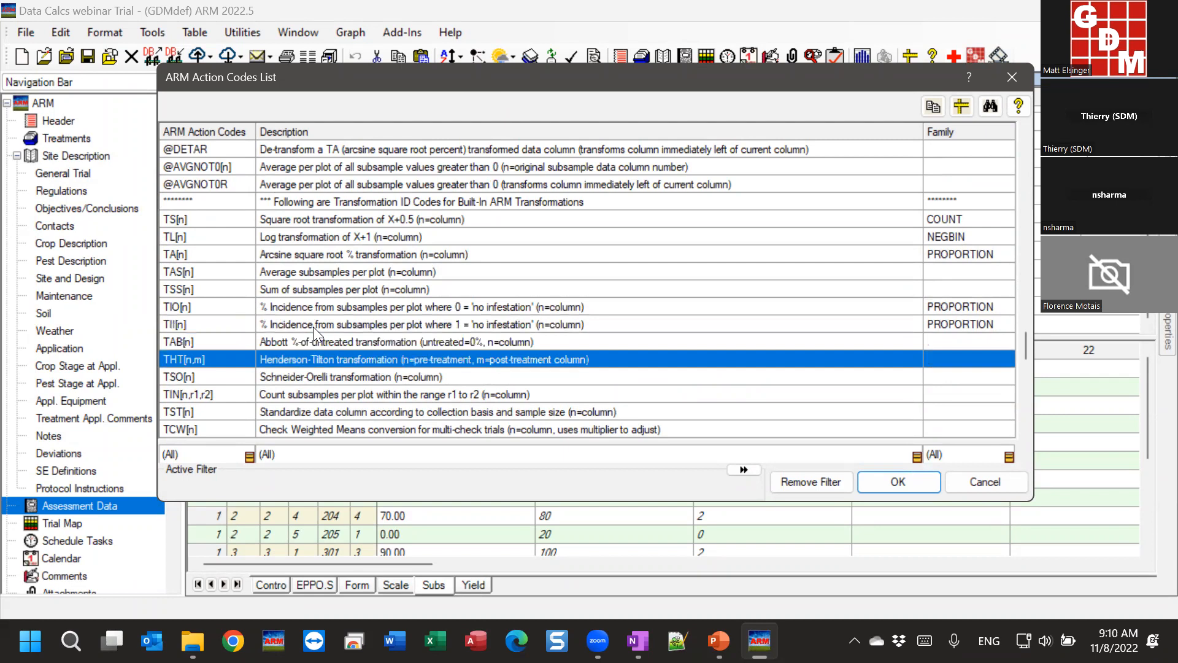
{"action": "key", "text": "Down"}
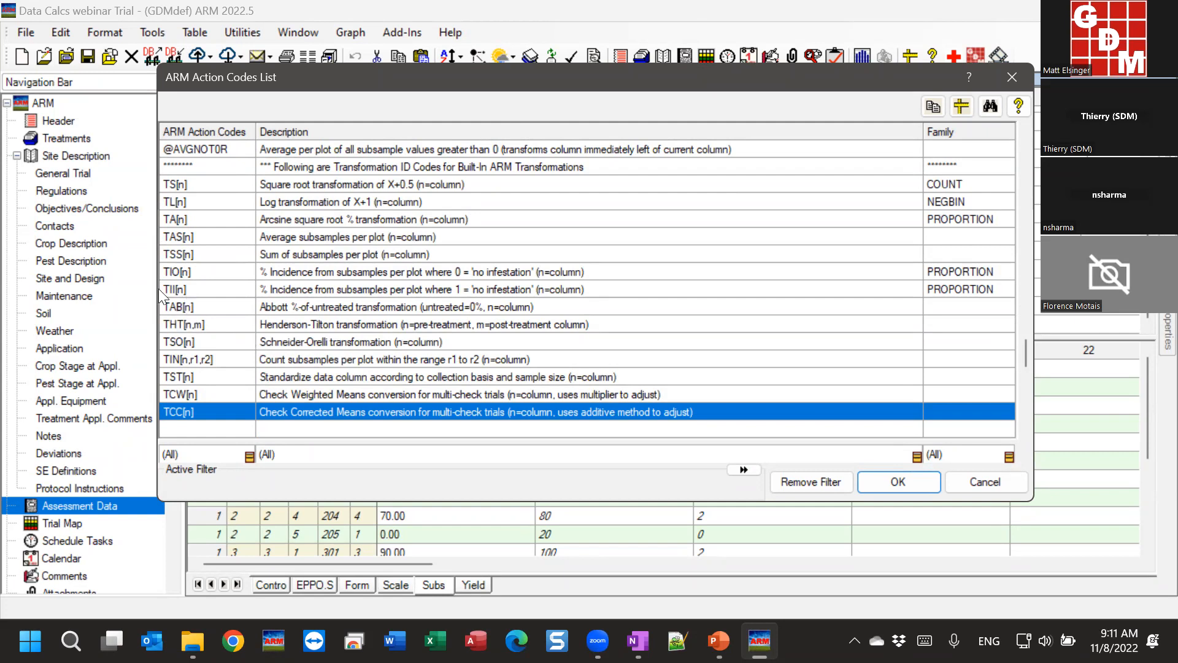
Step: Revisit the TIO[n] and TIN[n,r1,r2] codes, then cancel the list without choosing
{"action": "left_click", "coordinate": [188, 272]}
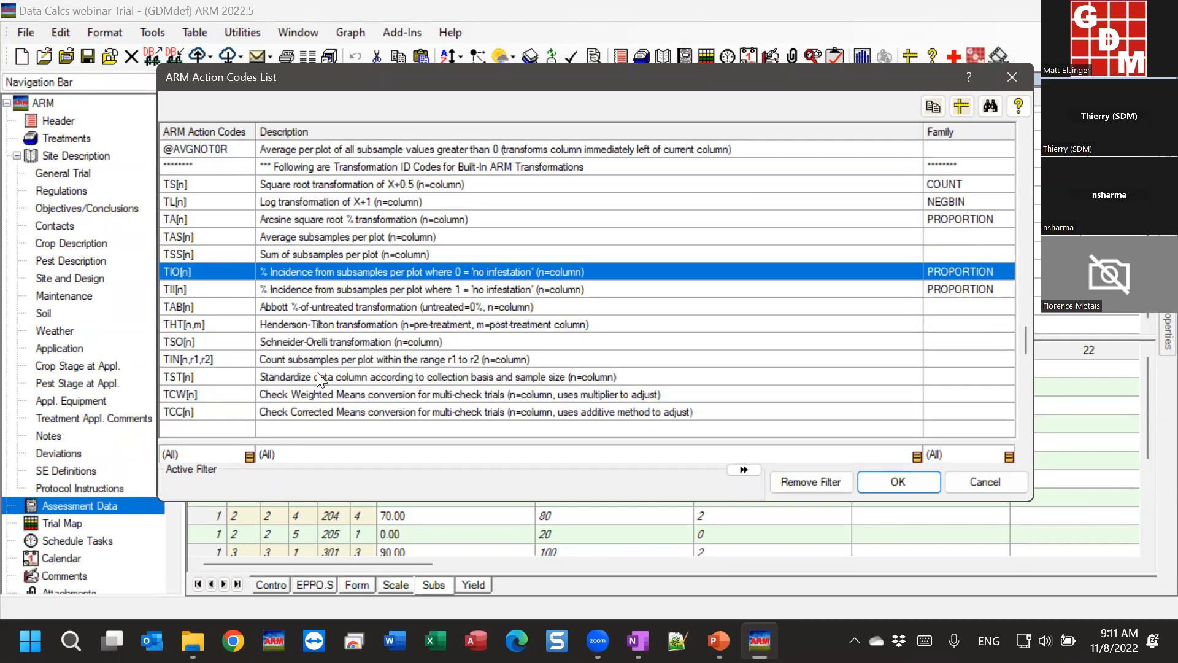
{"action": "left_click", "coordinate": [248, 360]}
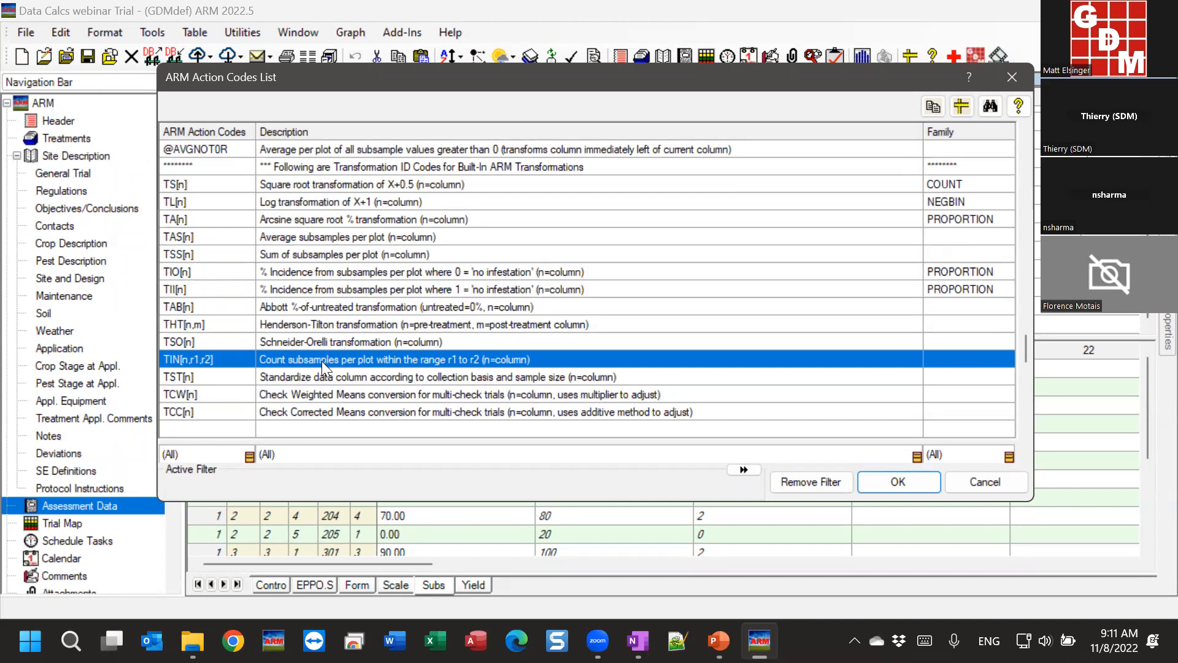
{"action": "left_click", "coordinate": [990, 484]}
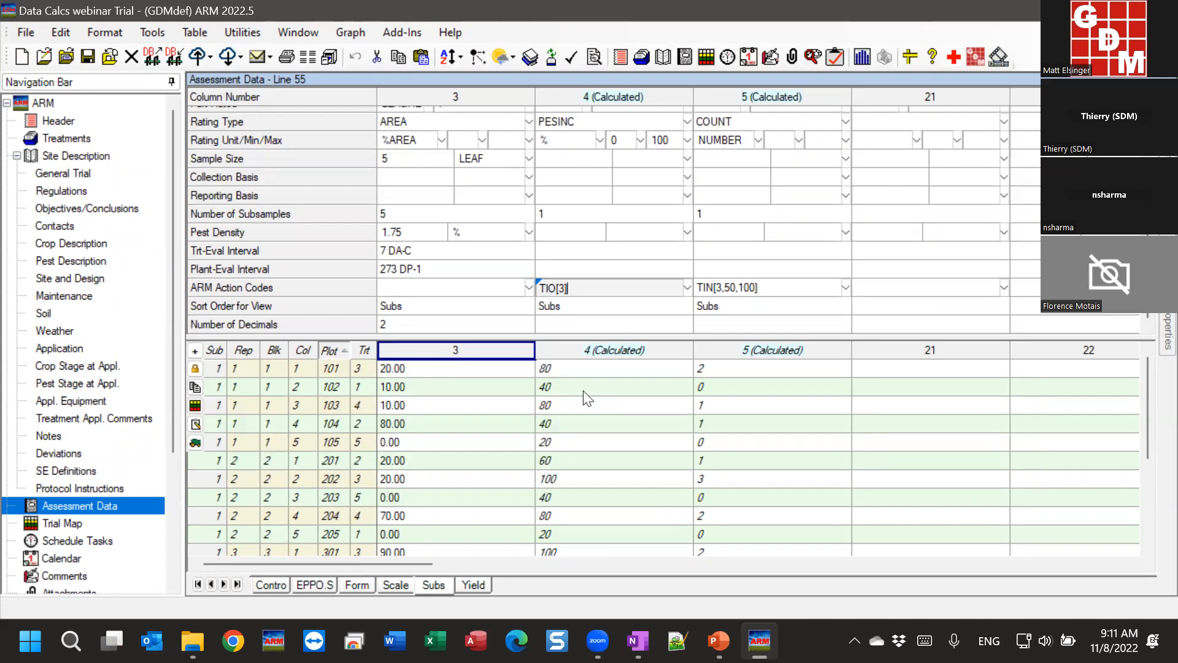
Step: In the Data Transformations dialog, compare the subsample options and choose Average subsamples
{"action": "left_click", "coordinate": [405, 371]}
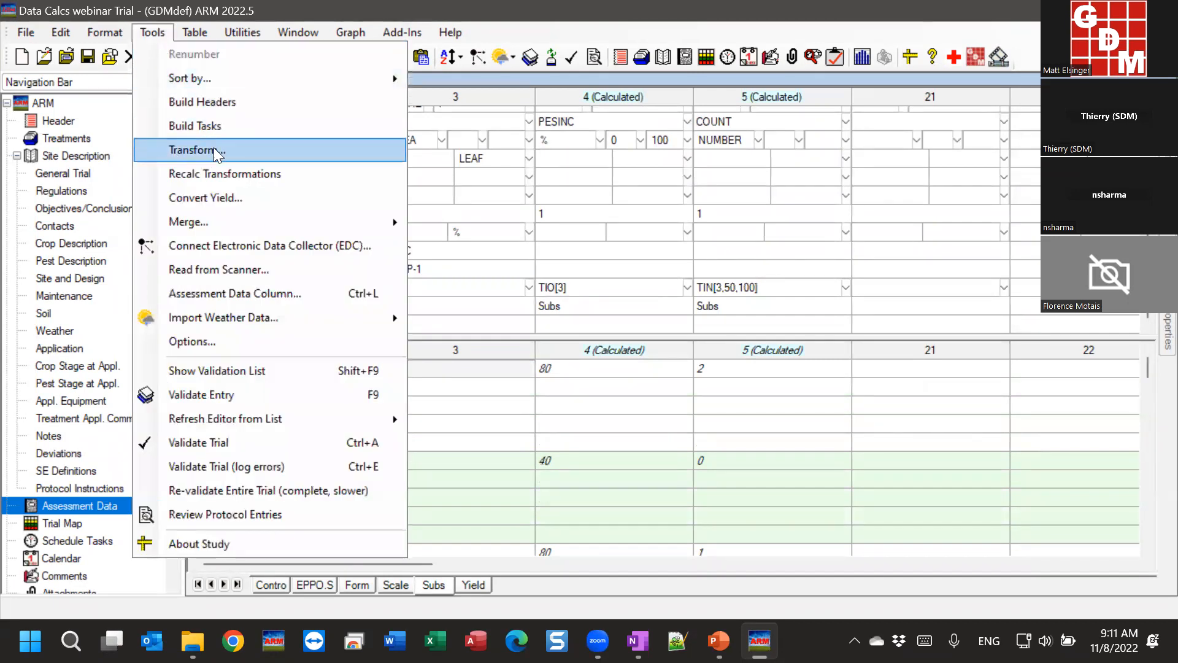
{"action": "key", "text": "Return"}
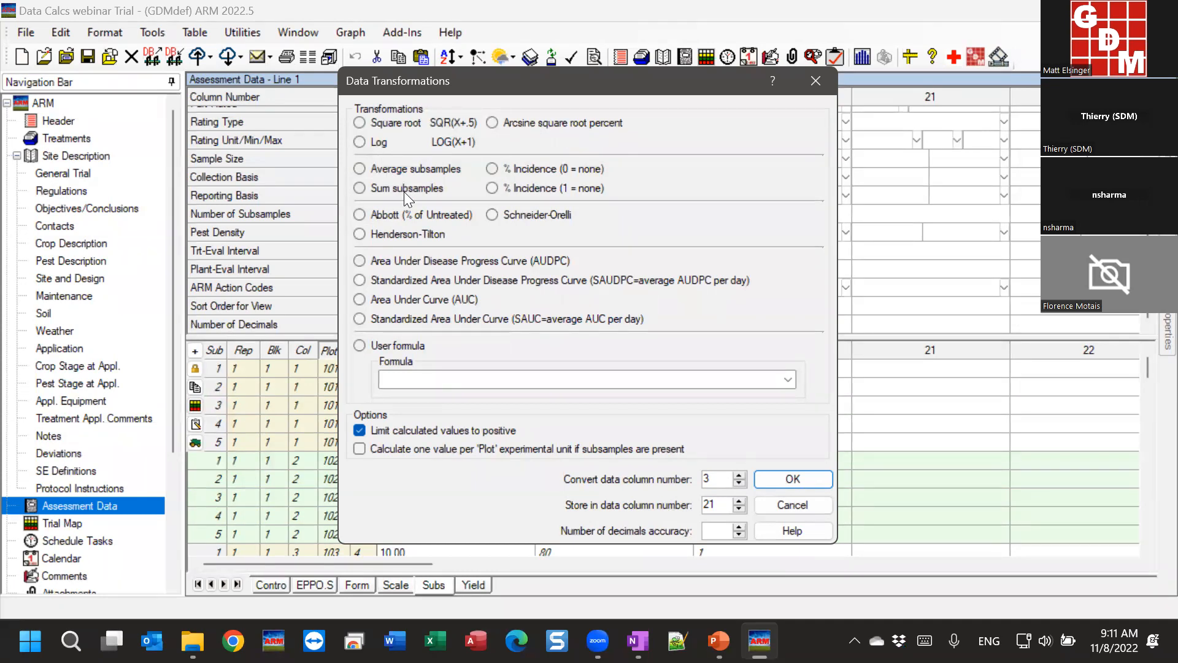
{"action": "left_click", "coordinate": [359, 168]}
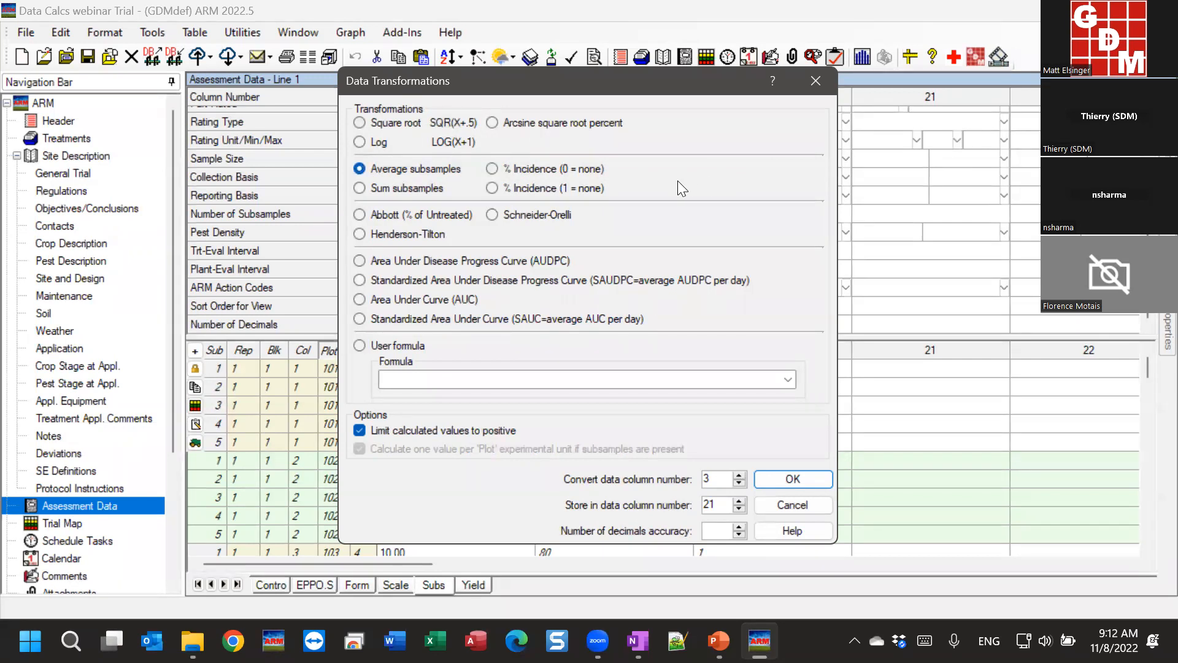
{"action": "left_click", "coordinate": [392, 189]}
{"action": "left_click", "coordinate": [492, 187]}
{"action": "left_click", "coordinate": [491, 168]}
{"action": "left_click", "coordinate": [421, 166]}
{"action": "left_click", "coordinate": [428, 188]}
{"action": "left_click", "coordinate": [413, 170]}
Step: Set source column 3 and destination column 21 for the transformation
{"action": "left_click_drag", "start_coordinate": [703, 478], "coordinate": [724, 478]}
{"action": "left_click_drag", "start_coordinate": [562, 84], "coordinate": [741, 91]}
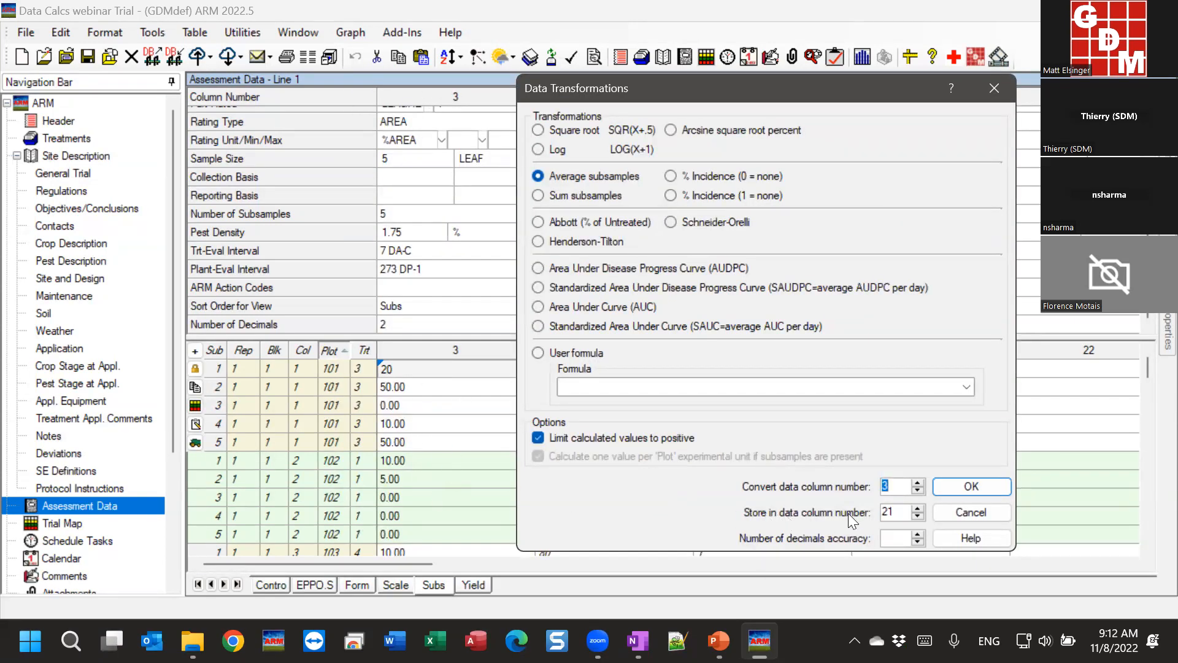
{"action": "double_click", "coordinate": [900, 514]}
{"action": "left_click_drag", "start_coordinate": [858, 91], "coordinate": [611, 94]}
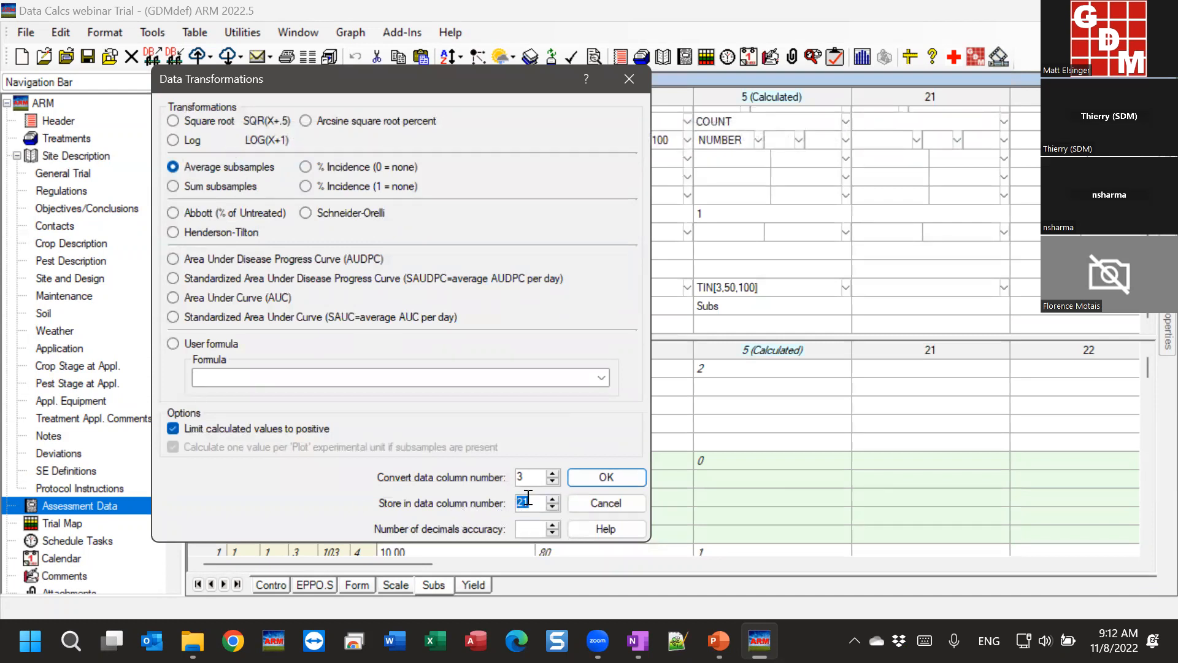
Step: Run the transformation and verify column 21's TAS[3] code and per-plot averages, e.g. 22 for plot 104
{"action": "left_click", "coordinate": [610, 480]}
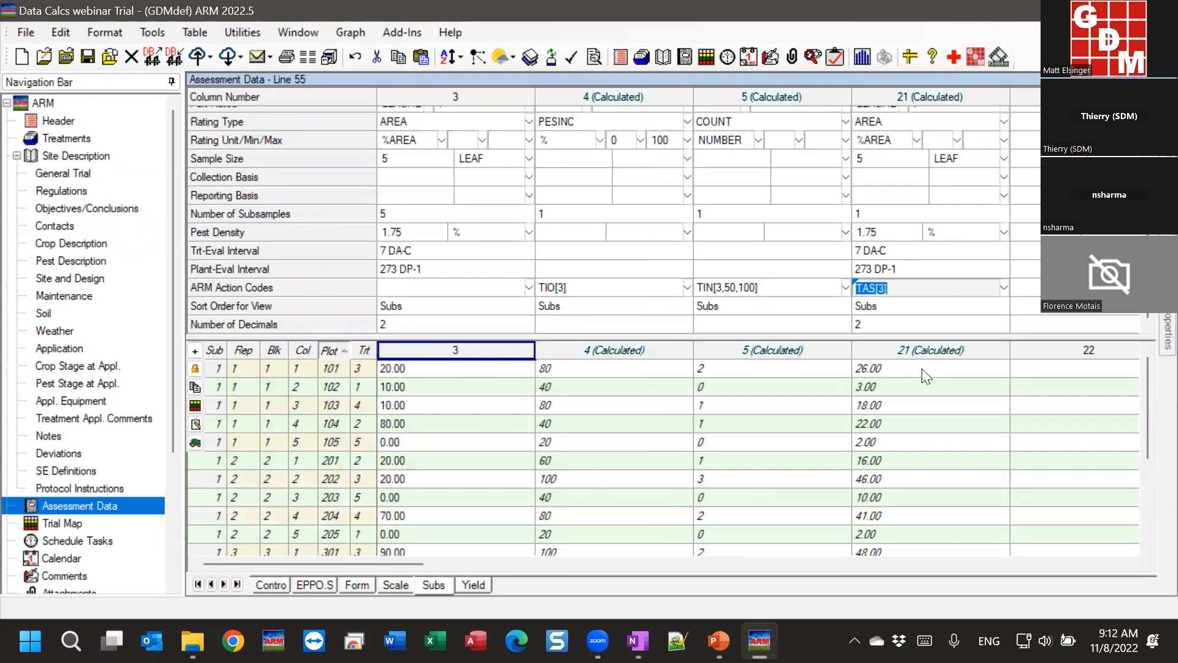
{"action": "scroll", "coordinate": [306, 197], "scroll_direction": "up", "scroll_amount": 2}
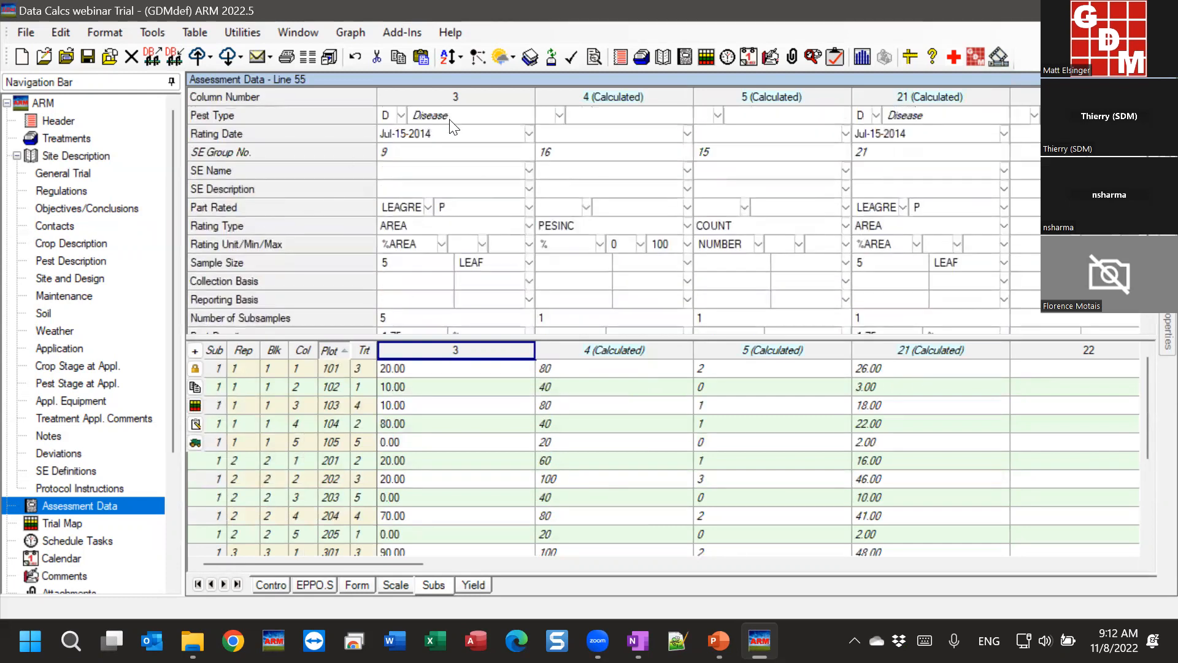
{"action": "scroll", "coordinate": [414, 184], "scroll_direction": "down", "scroll_amount": 3}
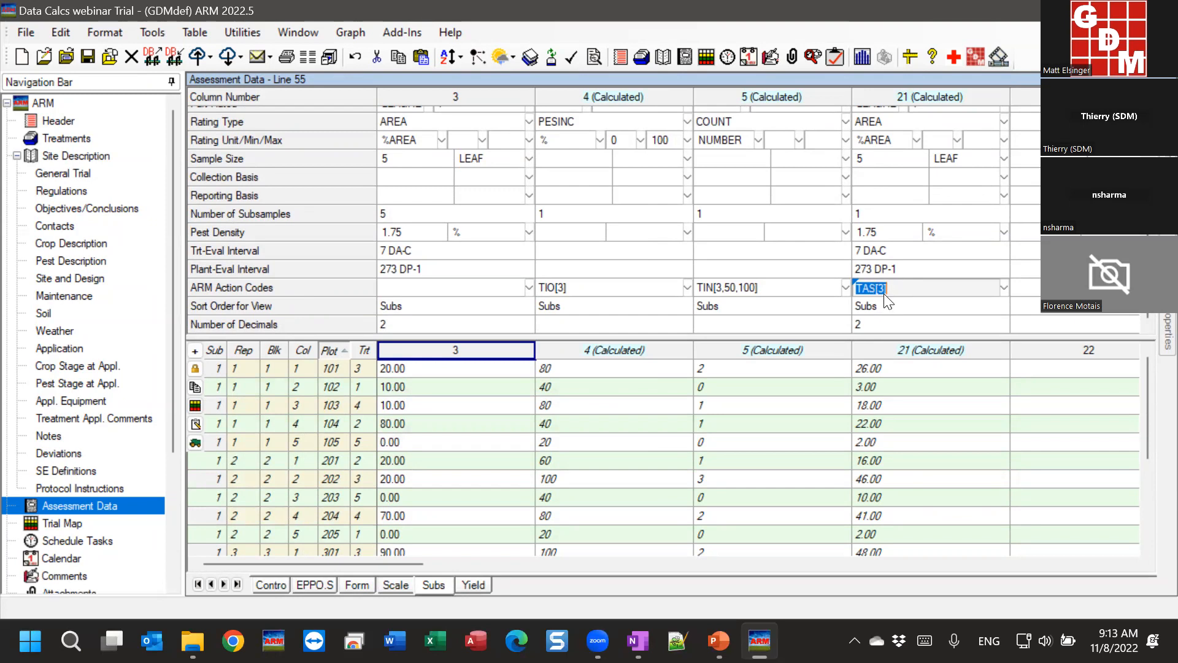
{"action": "left_click", "coordinate": [906, 288]}
{"action": "left_click", "coordinate": [880, 370]}
{"action": "left_click", "coordinate": [893, 399]}
{"action": "left_click", "coordinate": [897, 426]}
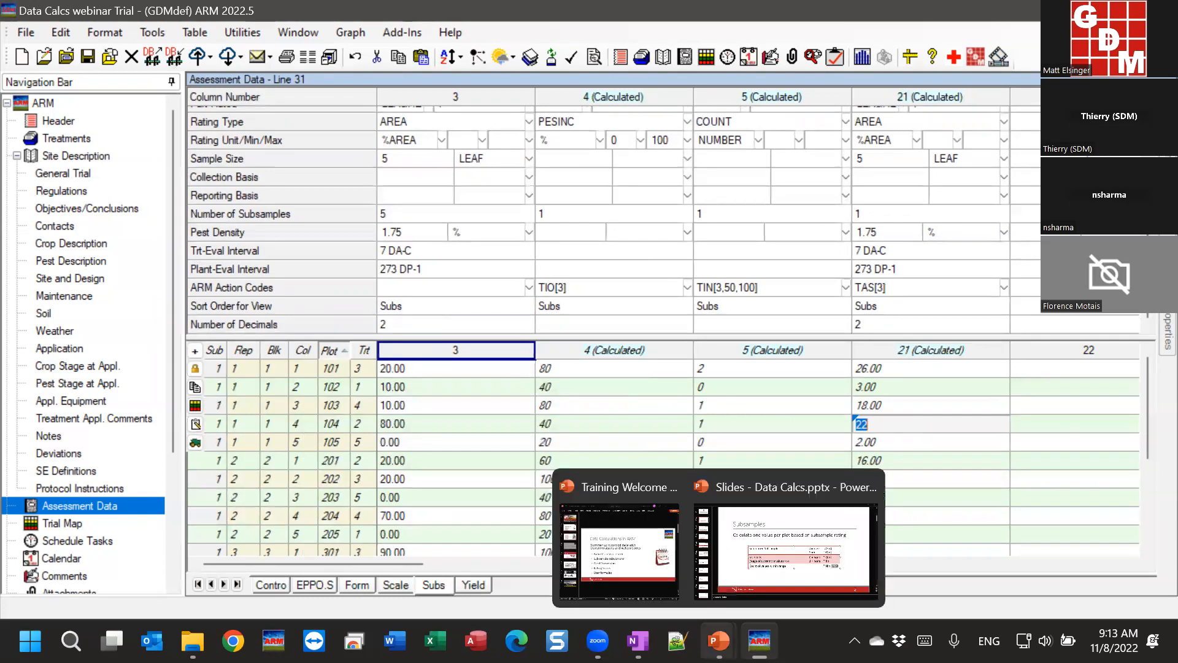
{"action": "left_click", "coordinate": [574, 454]}
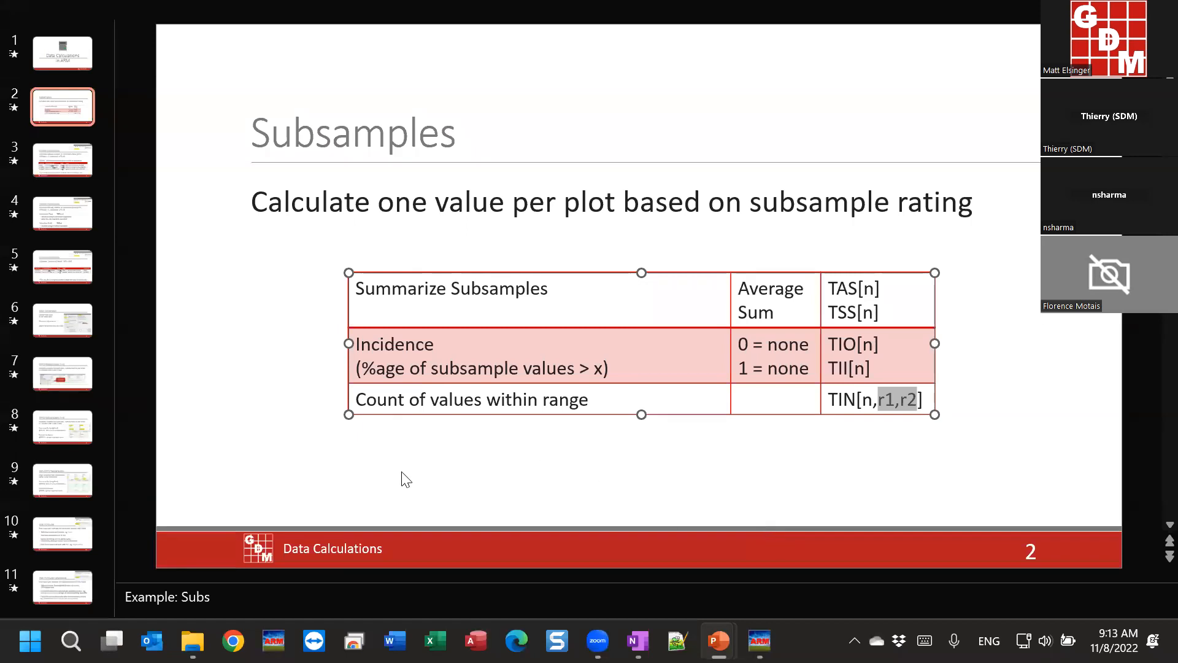
Step: Deselect the Subsamples table and show slide 3, Control Corrections, with the Abbott transforms
{"action": "left_click", "coordinate": [284, 343]}
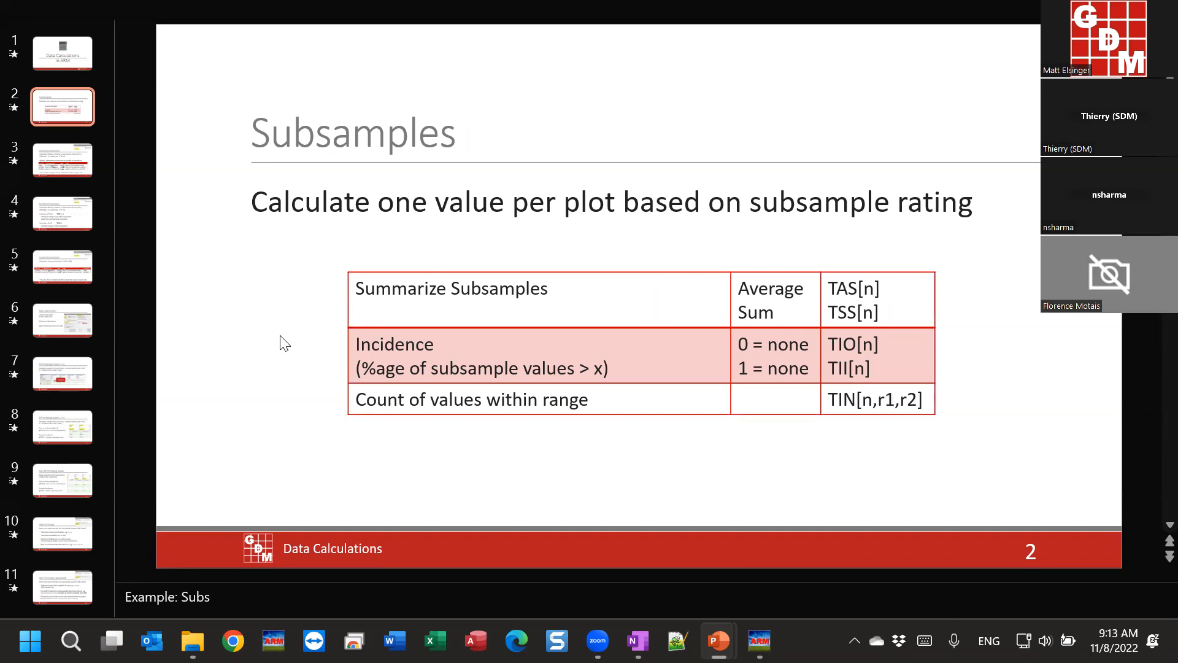
{"action": "left_click", "coordinate": [57, 163]}
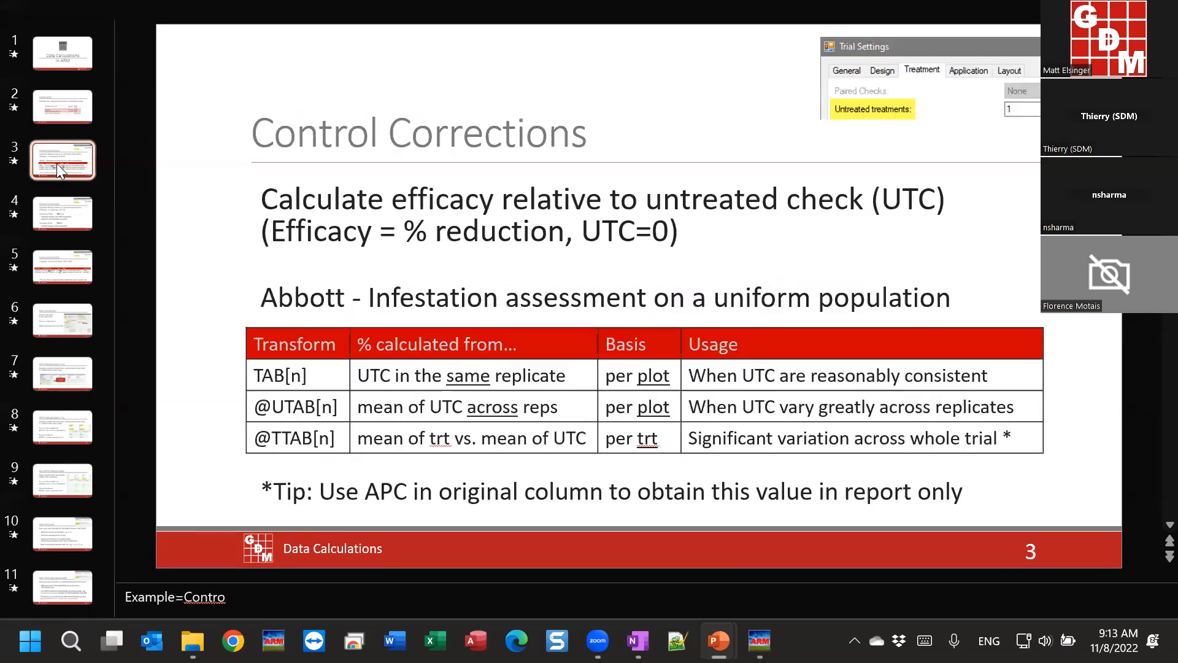
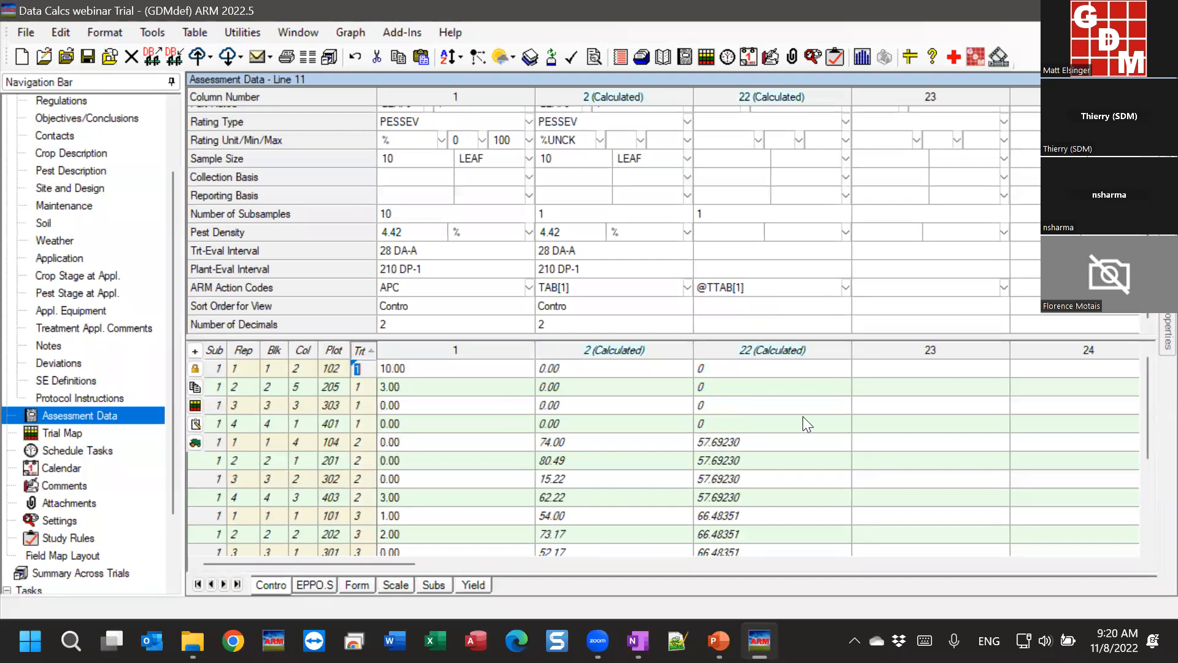
Step: Select the four treatment 2 values (57.69230) in column 22
{"action": "left_click_drag", "start_coordinate": [733, 439], "coordinate": [731, 497]}
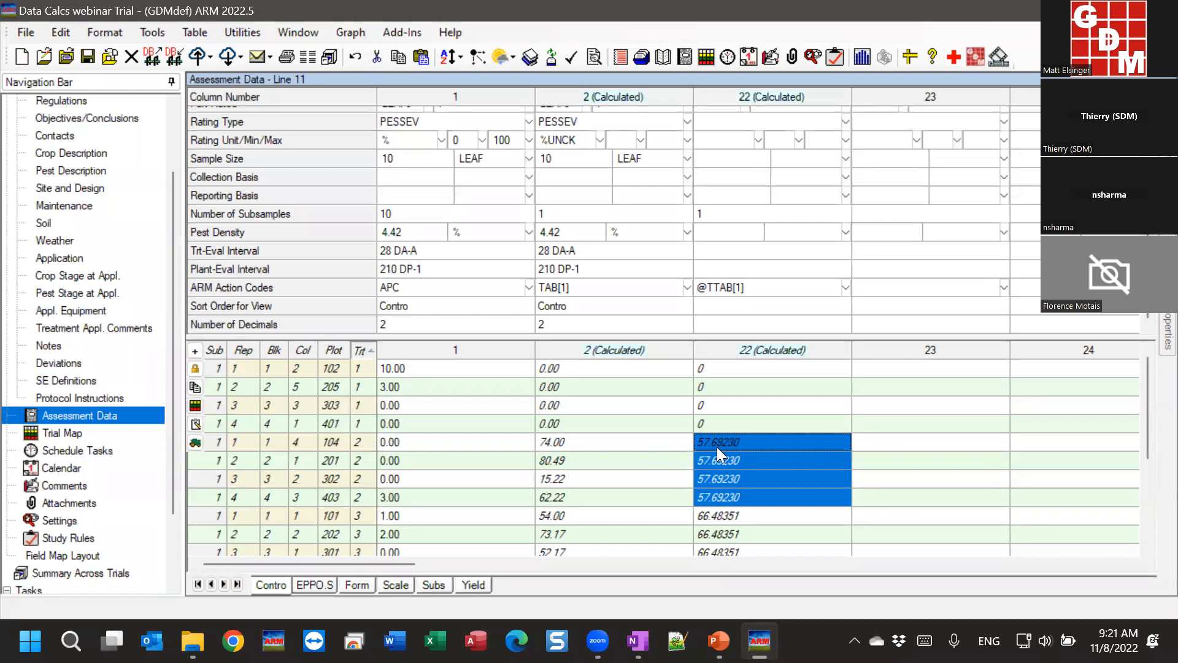
{"action": "scroll", "coordinate": [741, 479], "scroll_direction": "down", "scroll_amount": 2}
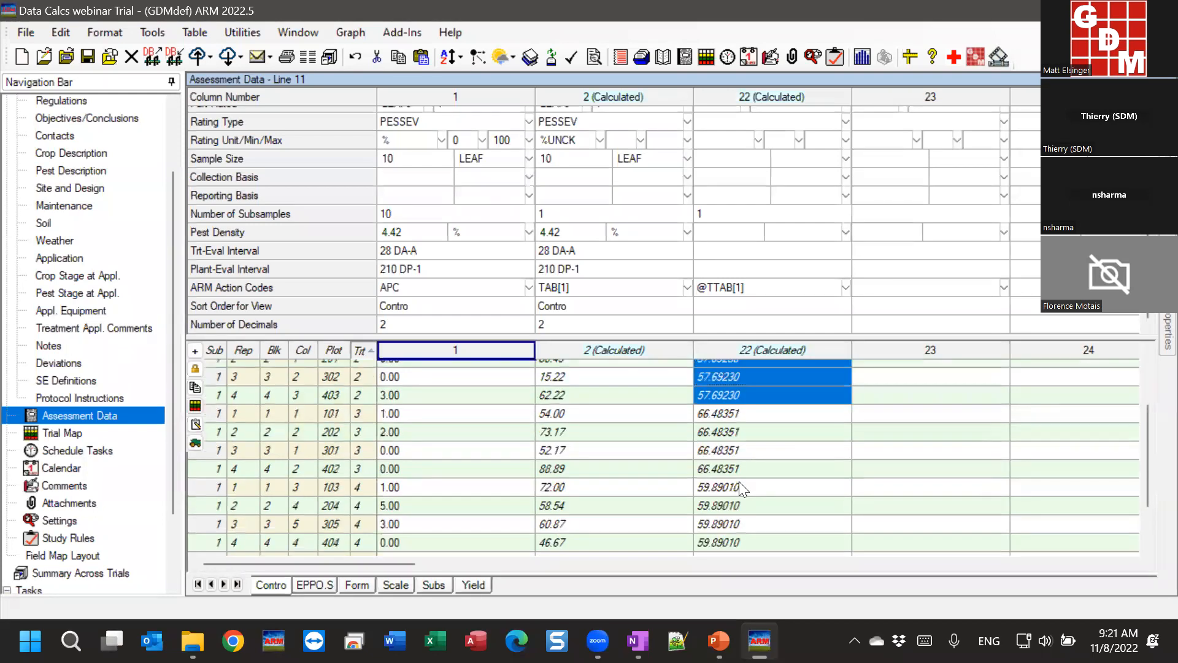
{"action": "left_click_drag", "start_coordinate": [725, 418], "coordinate": [728, 471]}
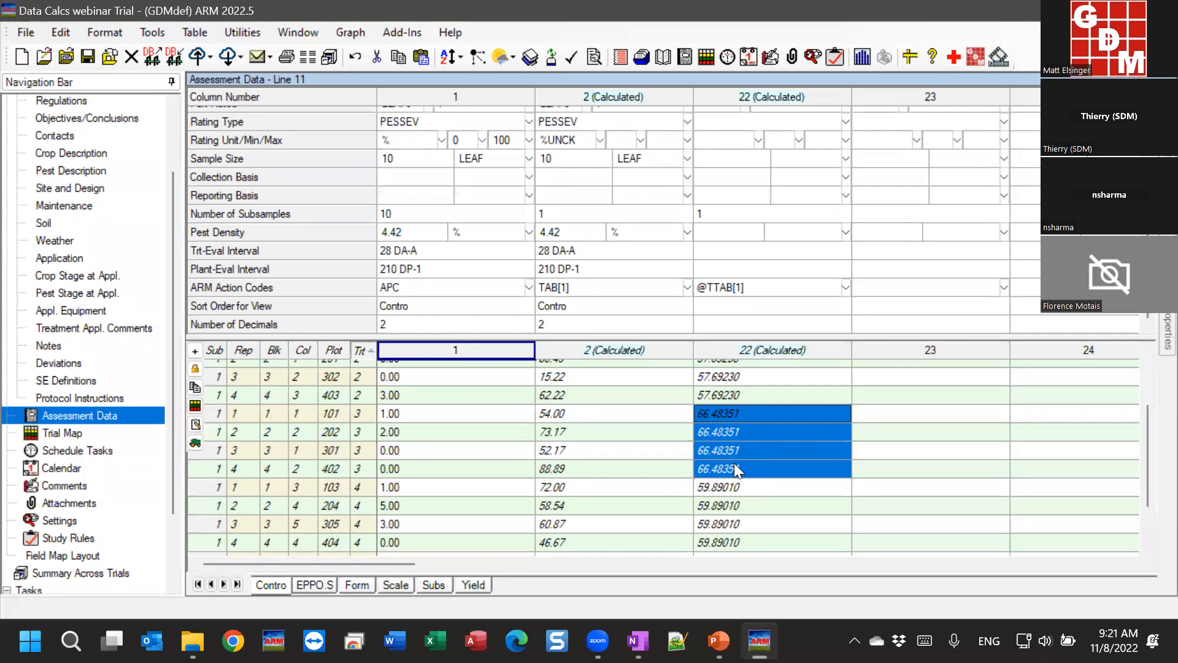
{"action": "scroll", "coordinate": [735, 463], "scroll_direction": "up", "scroll_amount": 2}
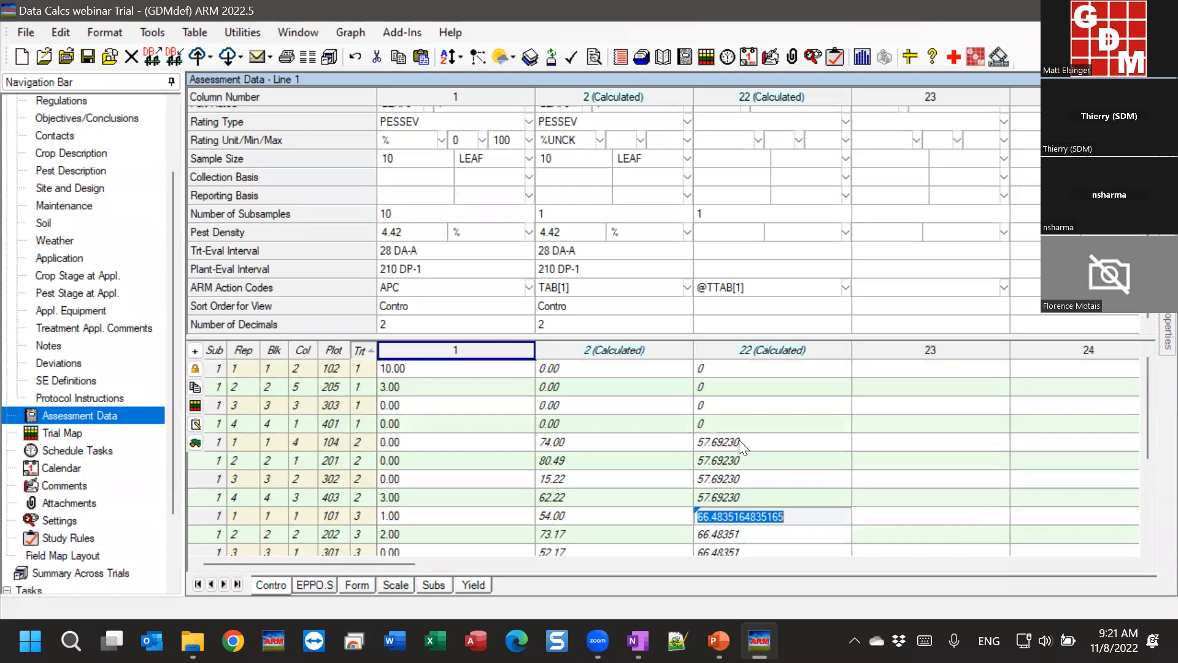
{"action": "left_click", "coordinate": [739, 439]}
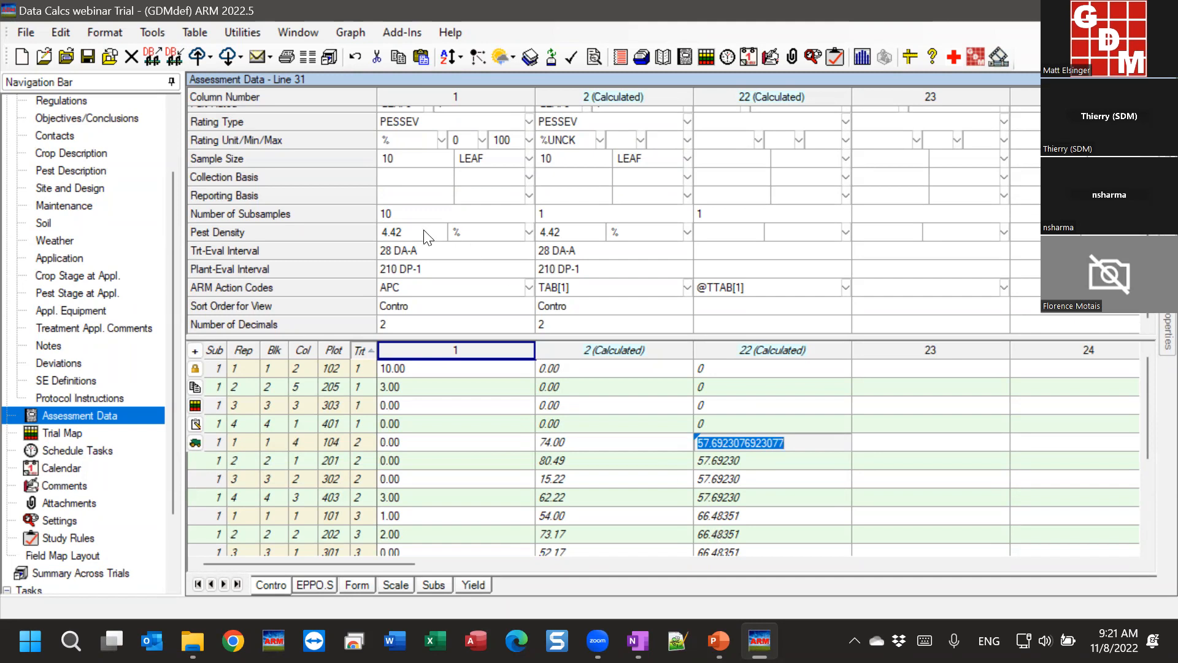
{"action": "left_click", "coordinate": [389, 290]}
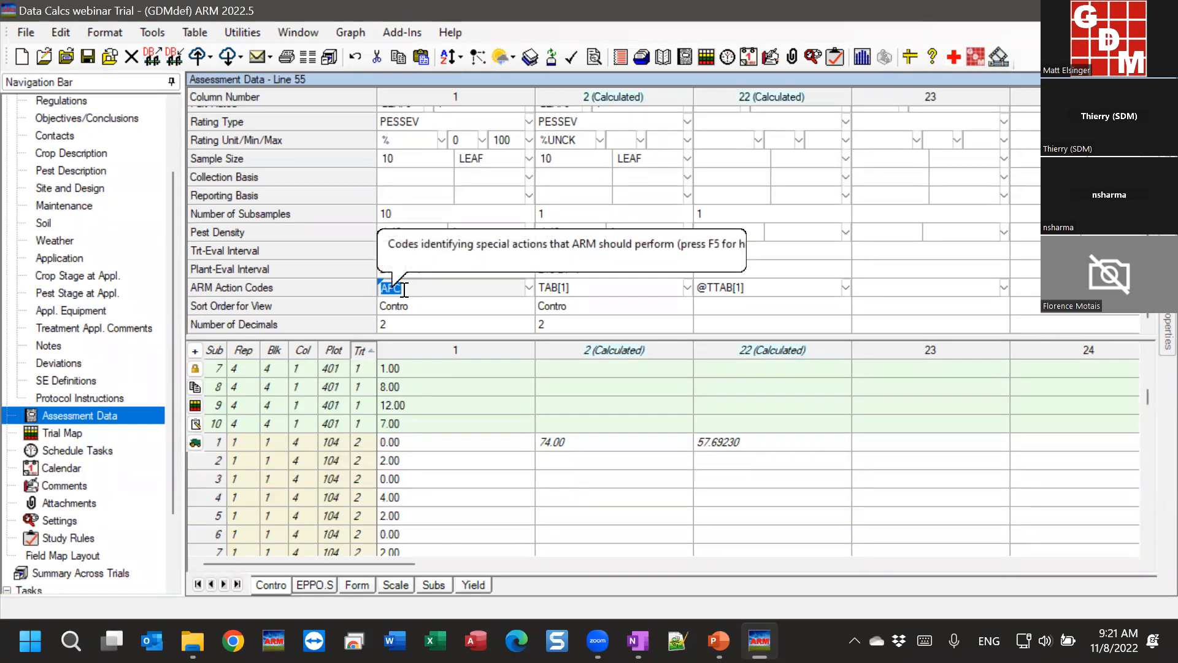
{"action": "left_click", "coordinate": [529, 287]}
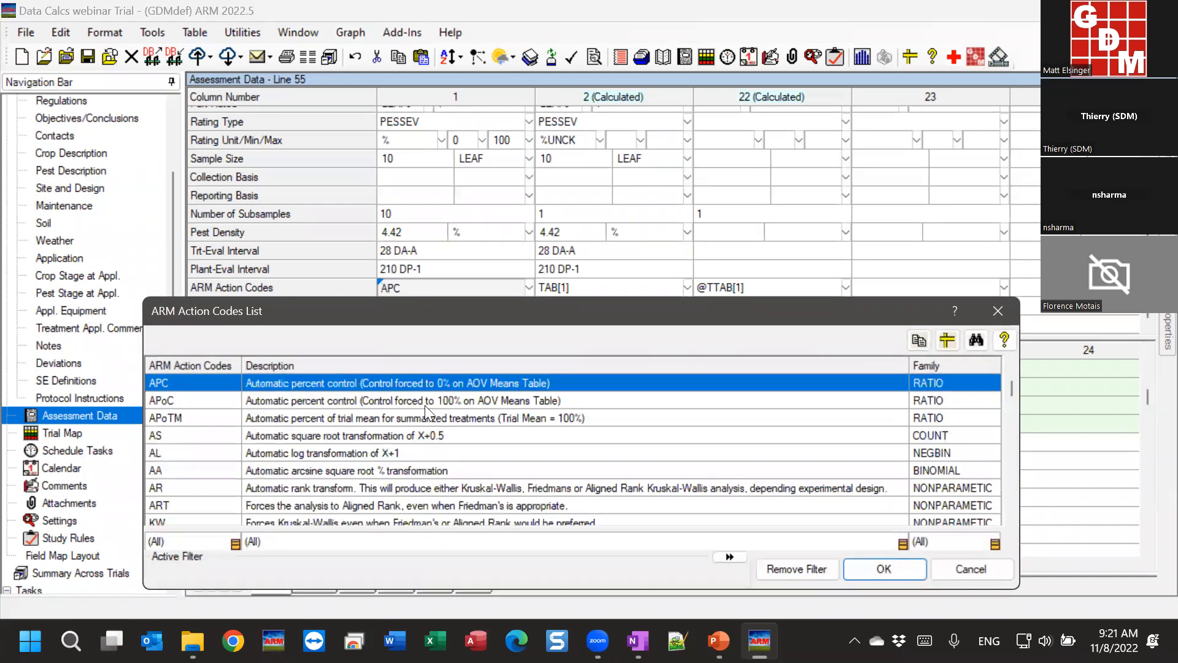
{"action": "left_click_drag", "start_coordinate": [414, 310], "coordinate": [491, 337]}
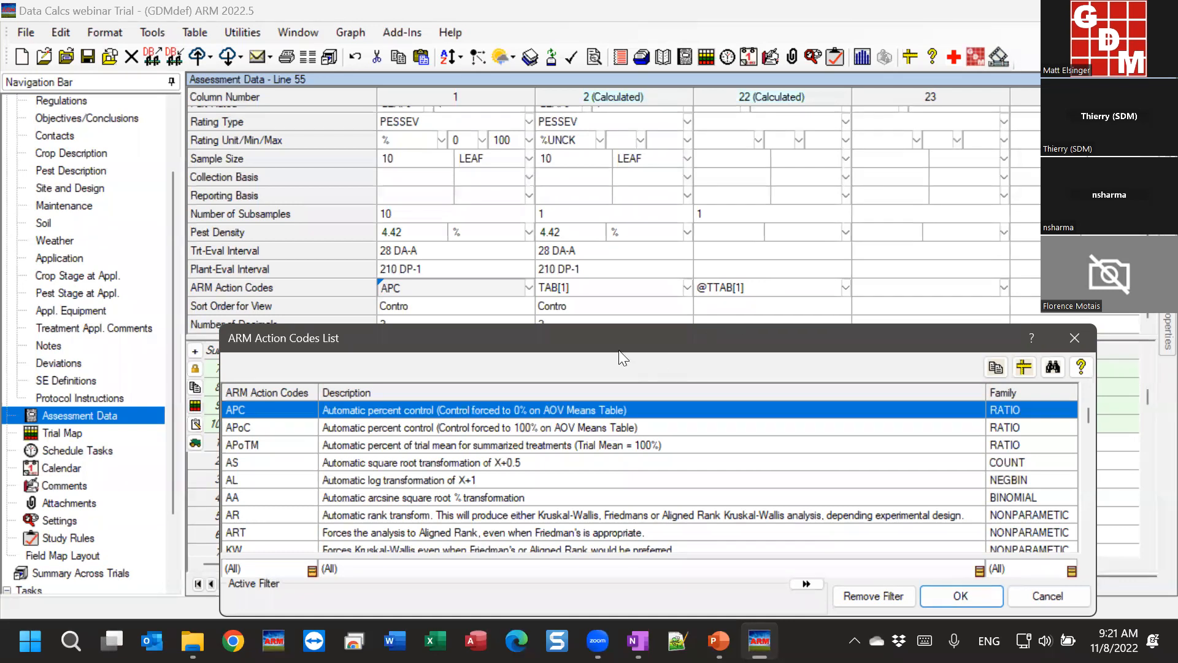
{"action": "left_click", "coordinate": [1074, 337]}
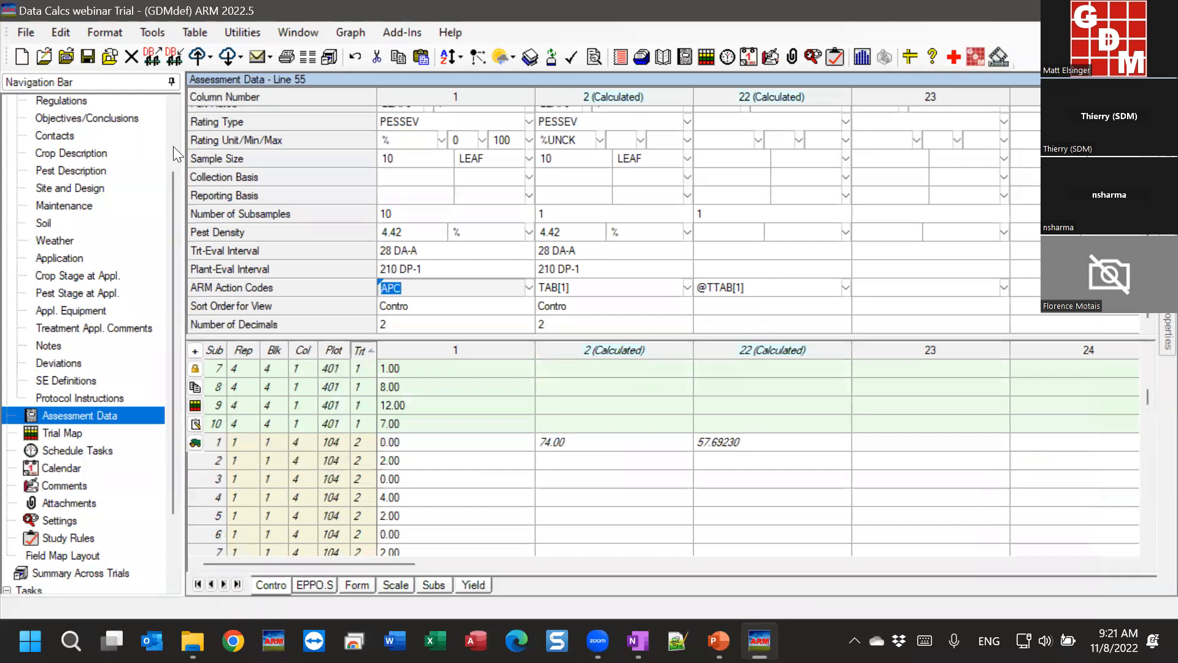
{"action": "left_click", "coordinate": [19, 29]}
Step: Load the AOV Means Table report, limited to the columns in the current view
{"action": "left_click", "coordinate": [95, 279]}
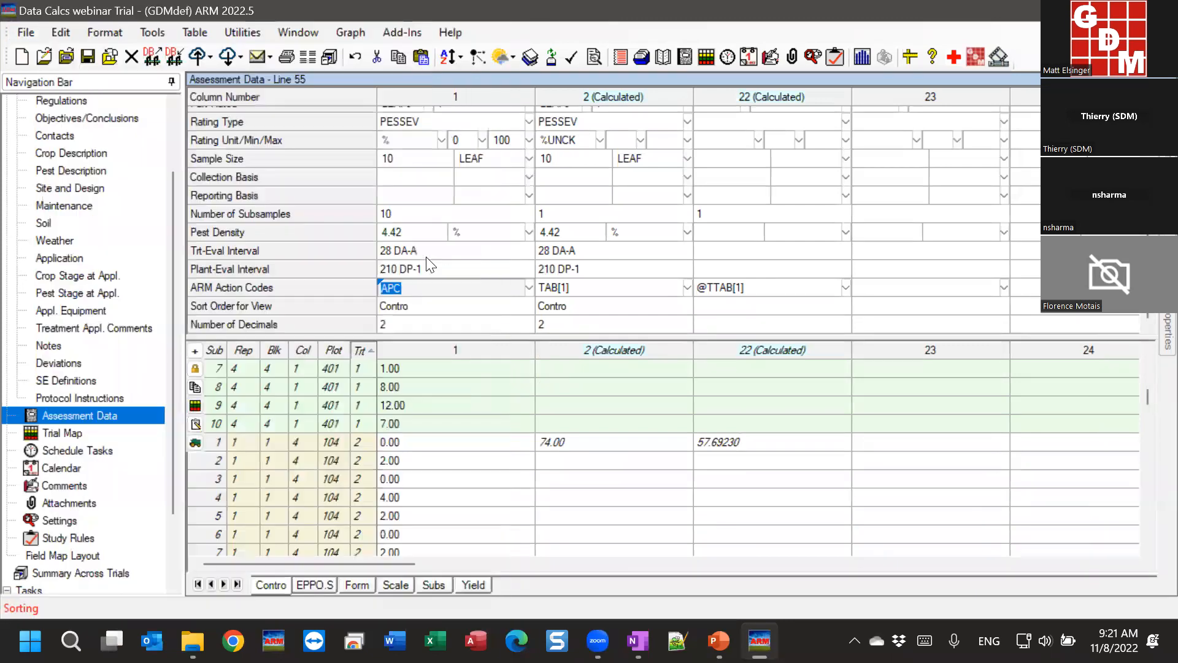
{"action": "left_click", "coordinate": [405, 86]}
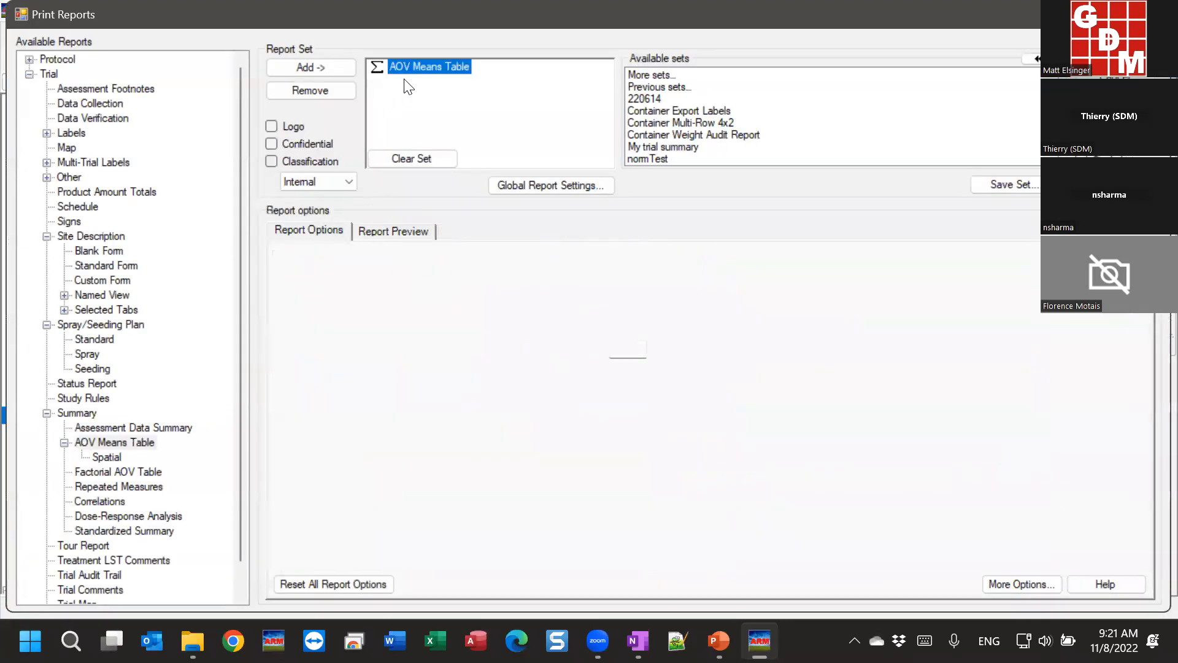
{"action": "left_click", "coordinate": [501, 231]}
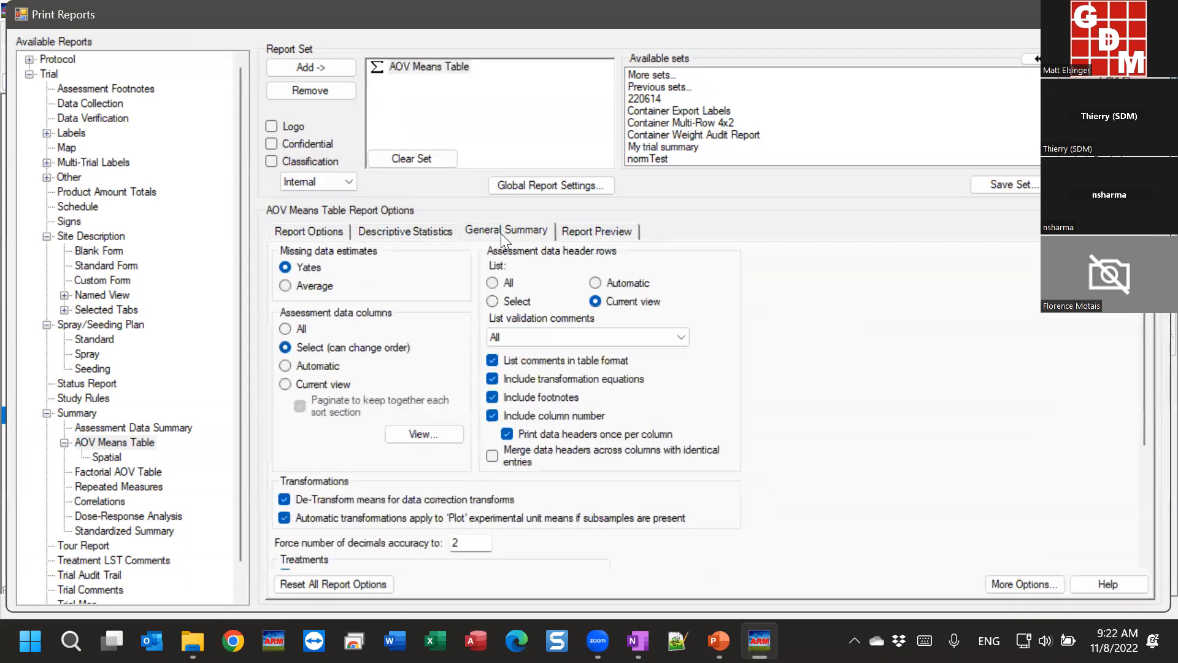
{"action": "left_click", "coordinate": [303, 381]}
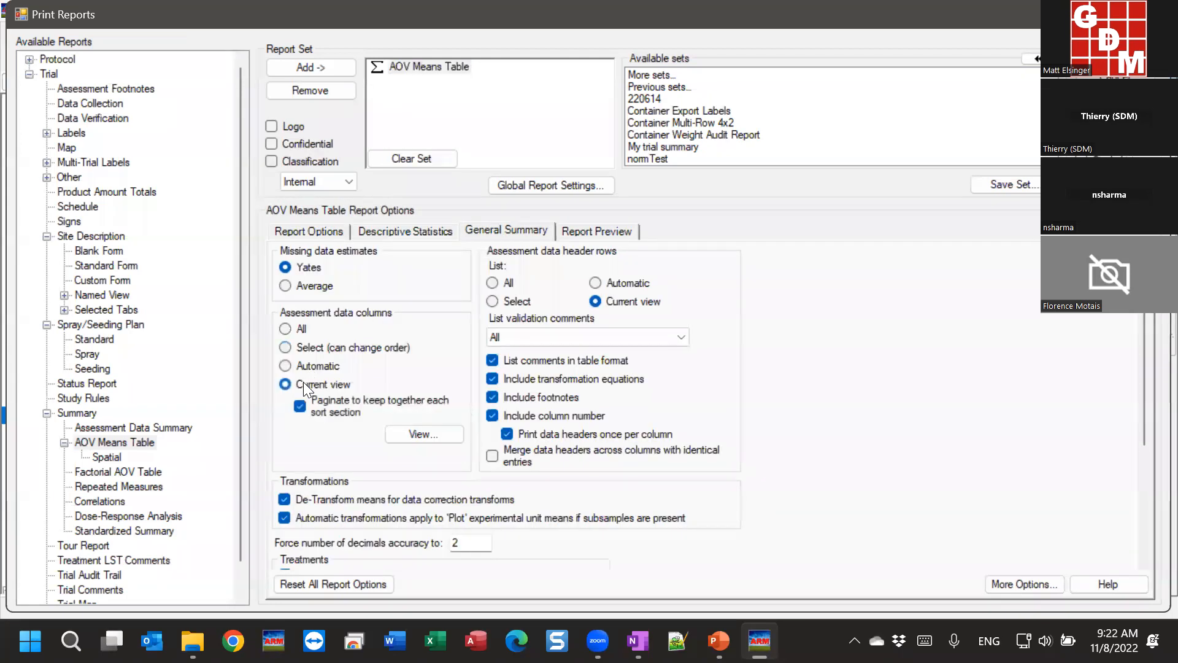
{"action": "left_click", "coordinate": [326, 230]}
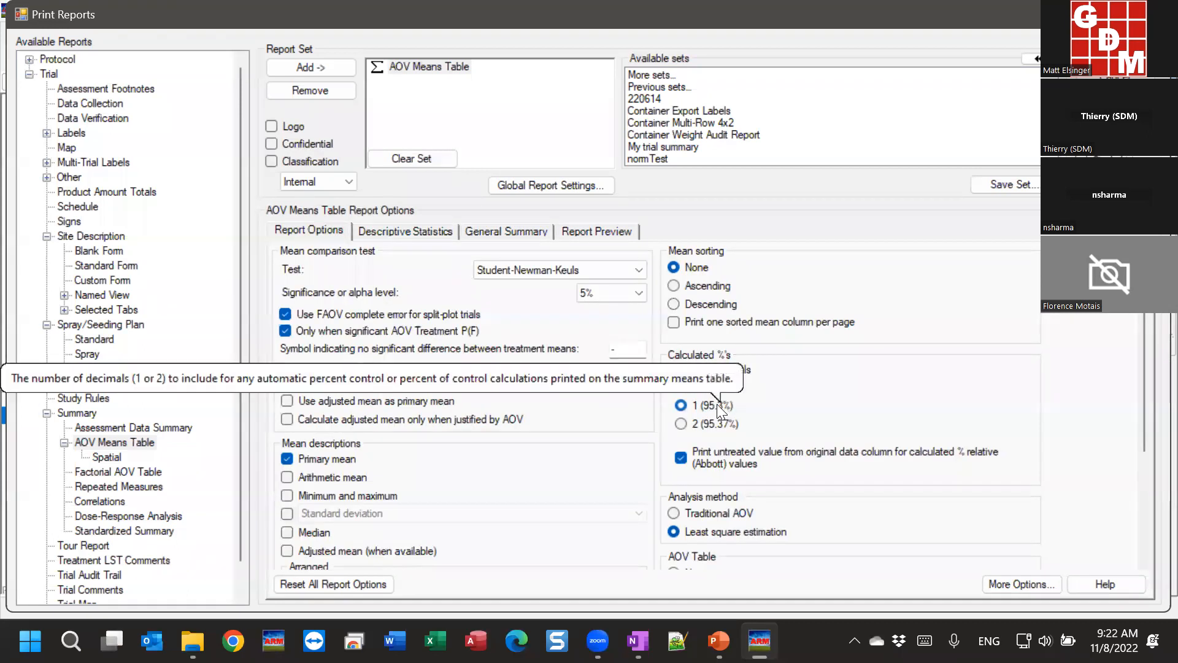
Step: Generate the AOV Means Table report as an on-screen print preview
{"action": "left_click", "coordinate": [595, 232]}
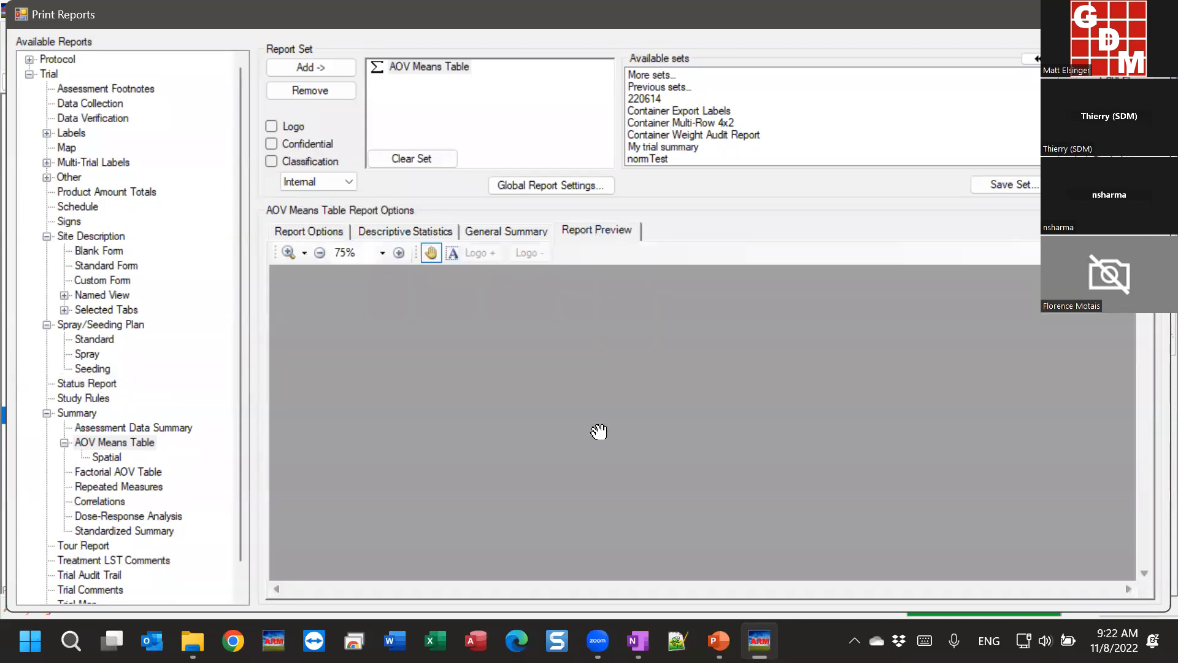
{"action": "left_click_drag", "start_coordinate": [615, 502], "coordinate": [627, 360]}
{"action": "left_click", "coordinate": [1115, 78]}
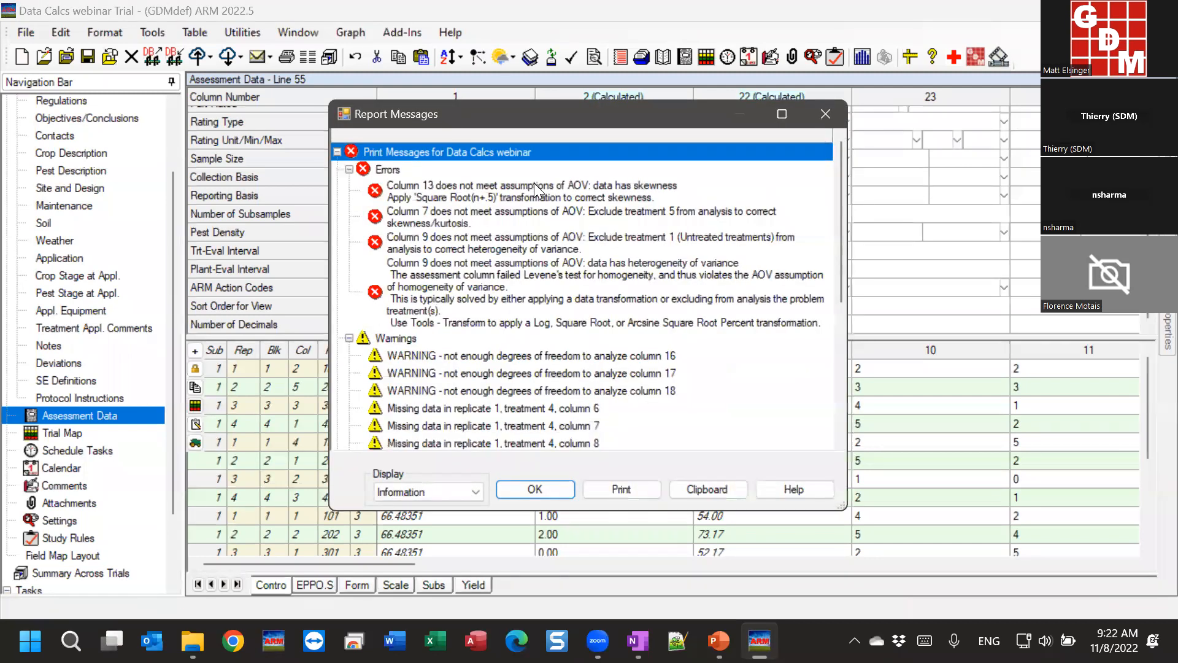
{"action": "left_click", "coordinate": [533, 490]}
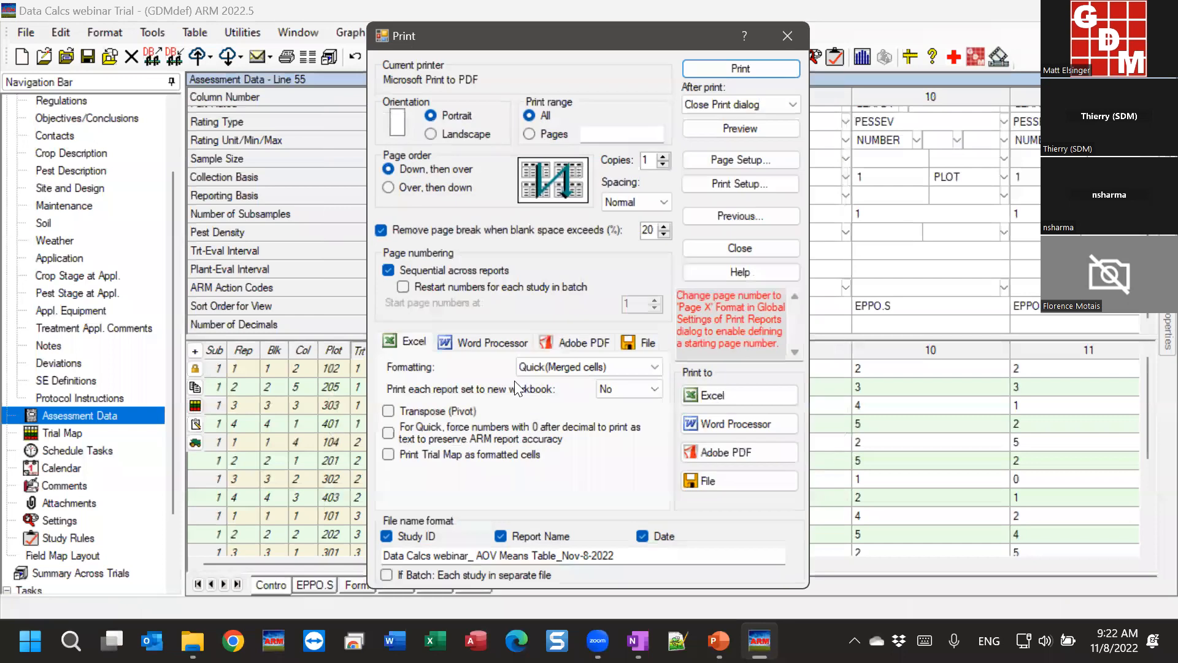
{"action": "left_click", "coordinate": [730, 133]}
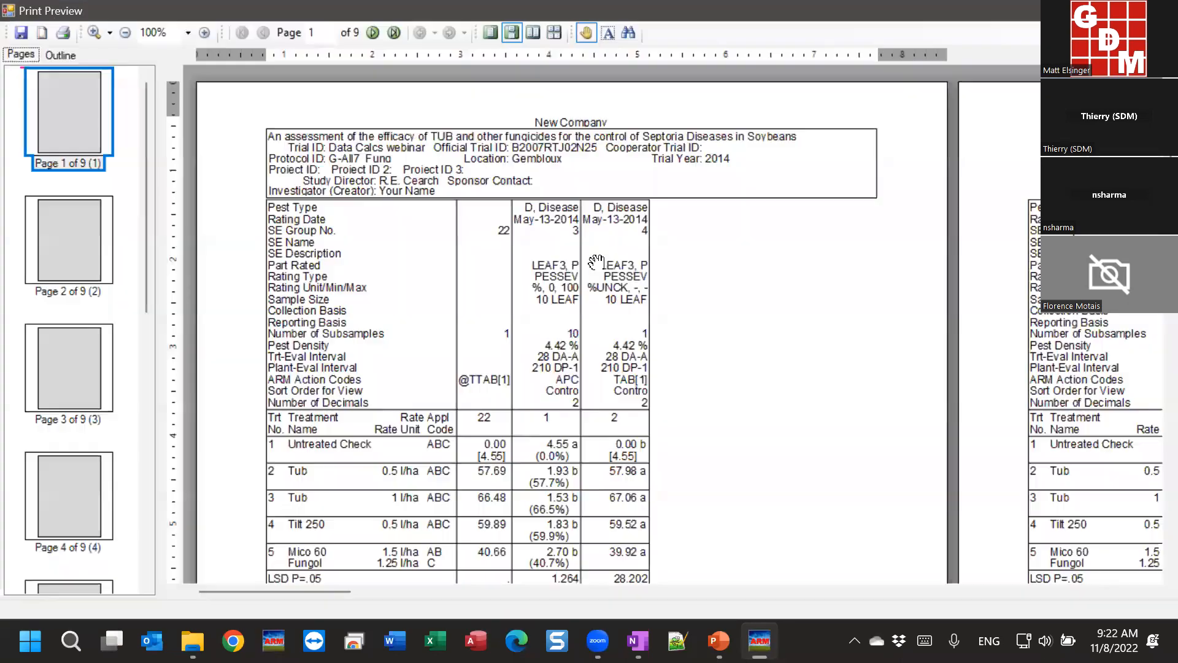
Step: Zoom the preview to 150% and bring column 22's means and the LSD and CV rows into view
{"action": "left_click_drag", "start_coordinate": [470, 502], "coordinate": [491, 348]}
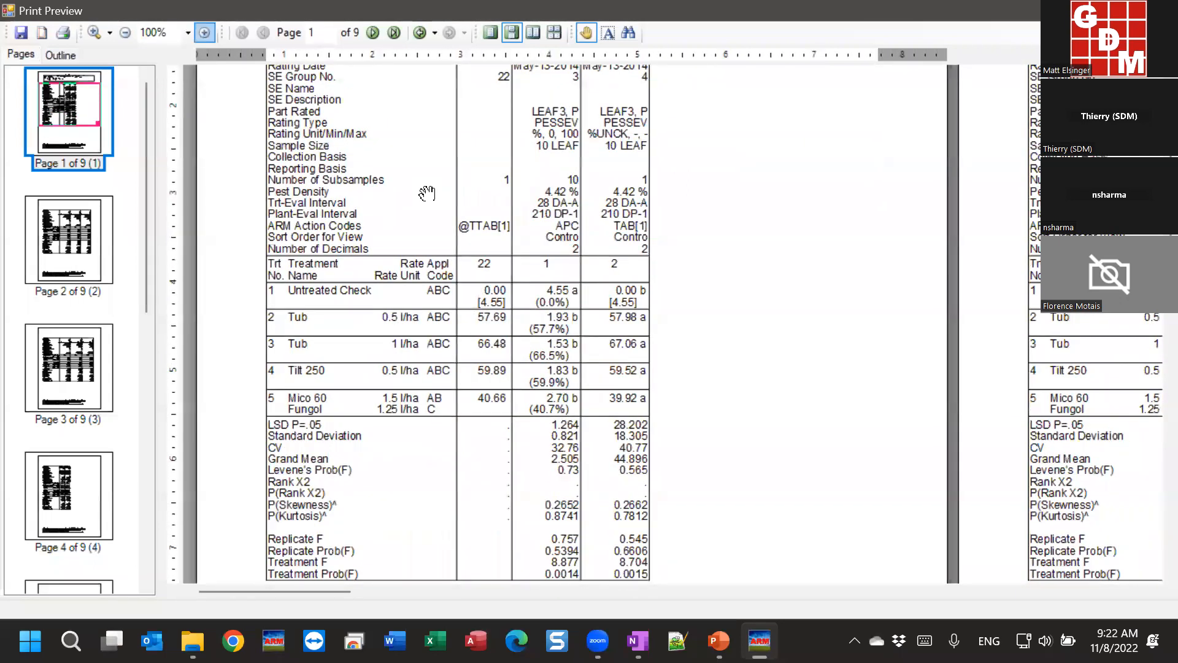
{"action": "left_click", "coordinate": [205, 32]}
{"action": "left_click_drag", "start_coordinate": [568, 441], "coordinate": [596, 279]}
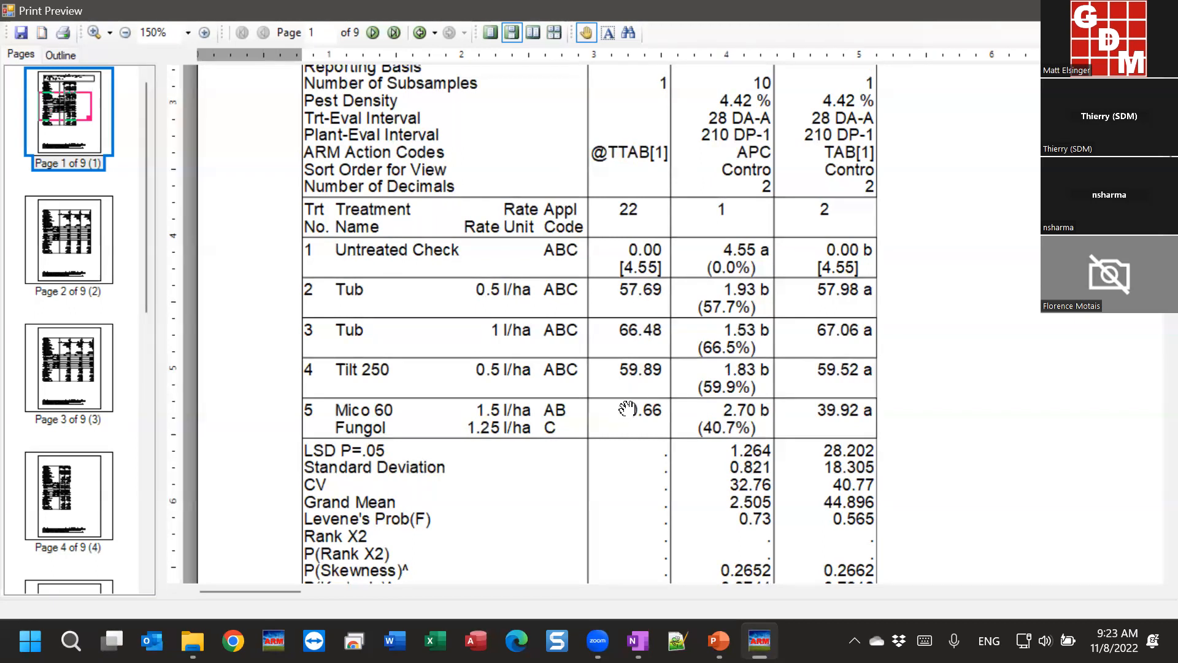
Step: Scroll down the means report preview to the footnotes at the page bottom
{"action": "left_click_drag", "start_coordinate": [631, 424], "coordinate": [630, 422]}
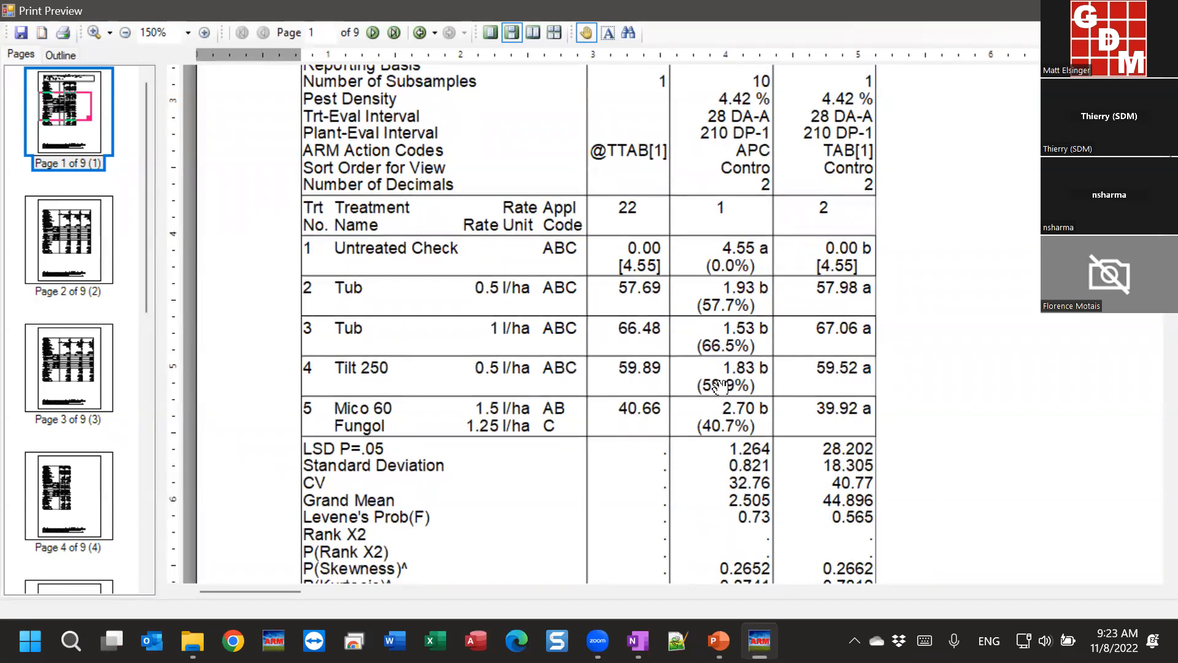
{"action": "scroll", "coordinate": [617, 244], "scroll_direction": "up", "scroll_amount": 5}
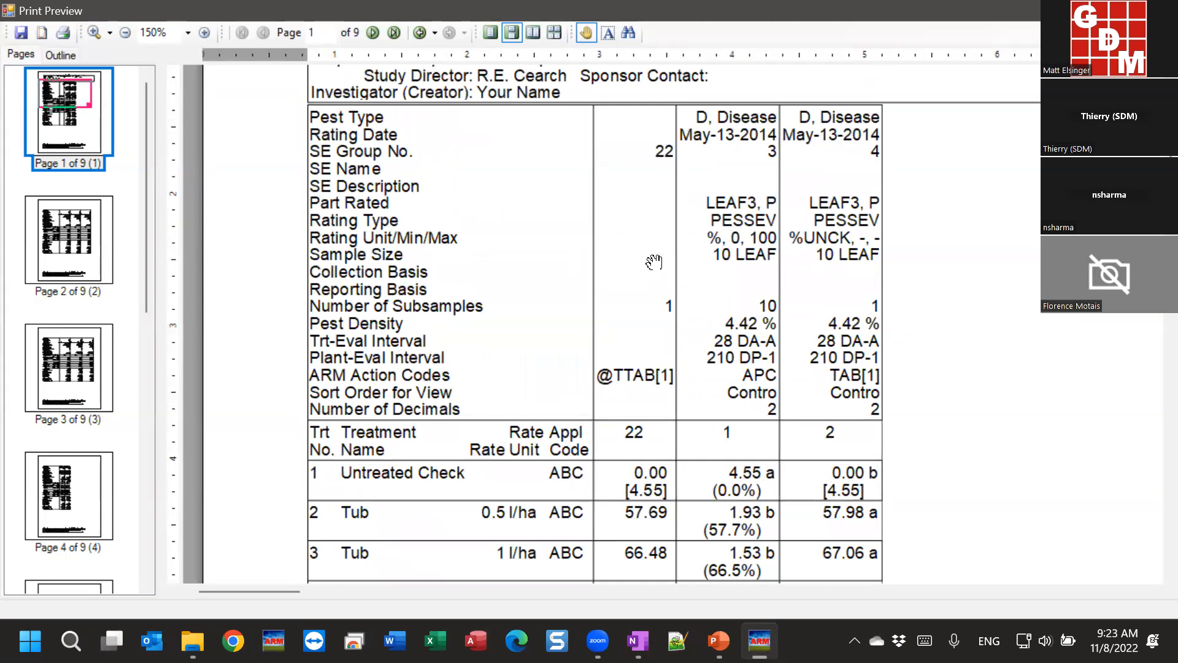
{"action": "scroll", "coordinate": [620, 369], "scroll_direction": "down", "scroll_amount": 2}
{"action": "scroll", "coordinate": [623, 286], "scroll_direction": "down", "scroll_amount": 3}
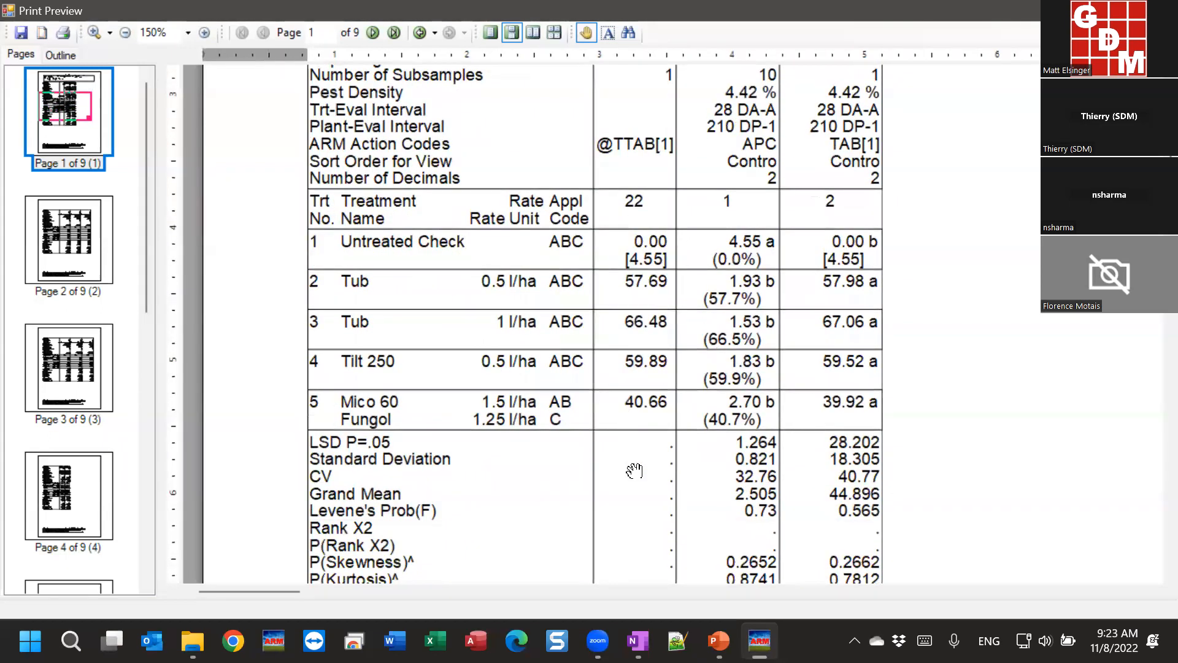
{"action": "scroll", "coordinate": [634, 466], "scroll_direction": "down", "scroll_amount": 2}
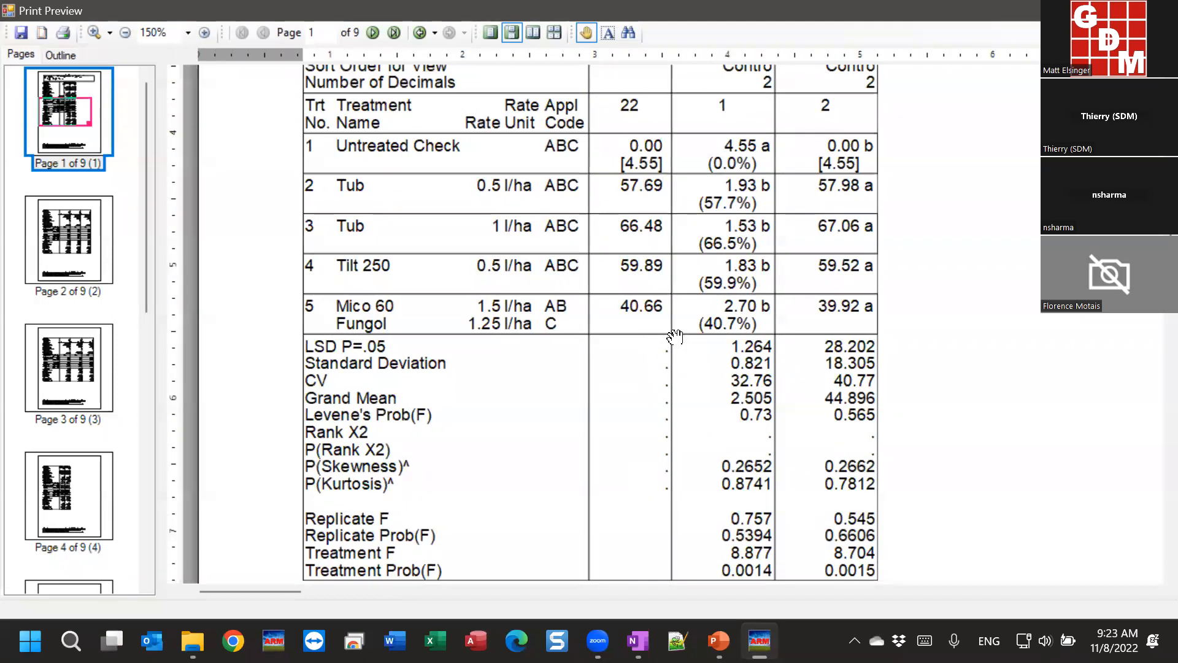
{"action": "left_click_drag", "start_coordinate": [638, 479], "coordinate": [665, 248]}
{"action": "left_click_drag", "start_coordinate": [635, 384], "coordinate": [663, 358]}
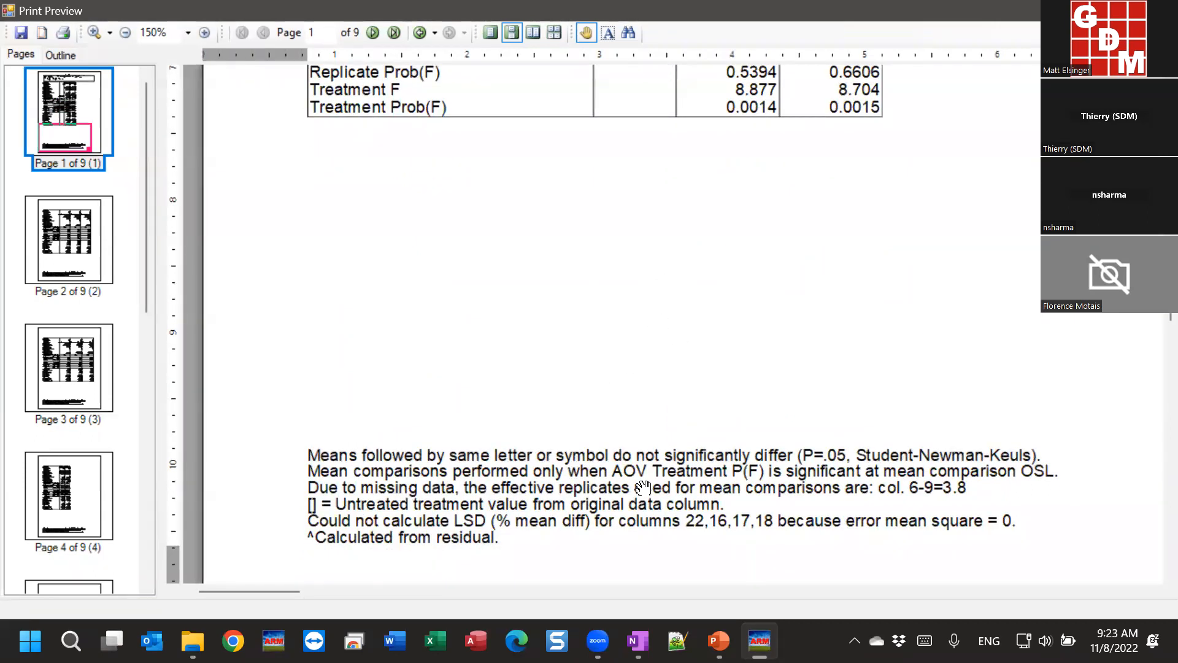
Step: Scroll back up to the means table and close the print preview
{"action": "left_click_drag", "start_coordinate": [341, 520], "coordinate": [340, 518]}
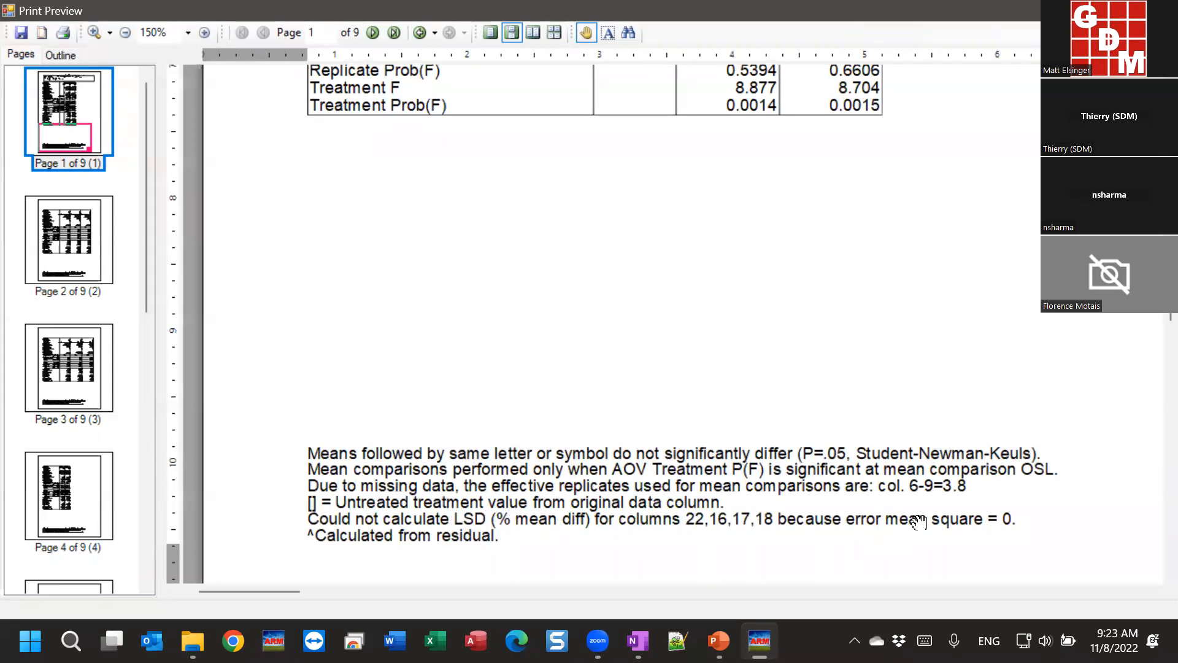
{"action": "scroll", "coordinate": [687, 510], "scroll_direction": "up", "scroll_amount": 6}
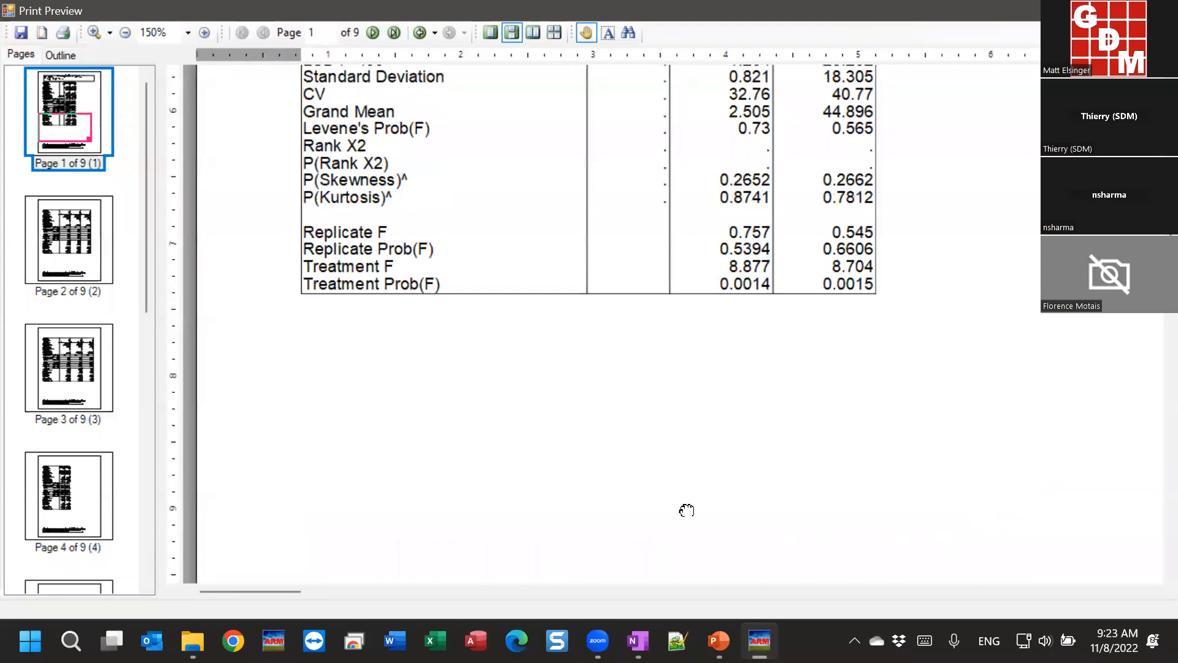
{"action": "scroll", "coordinate": [657, 424], "scroll_direction": "up", "scroll_amount": 1}
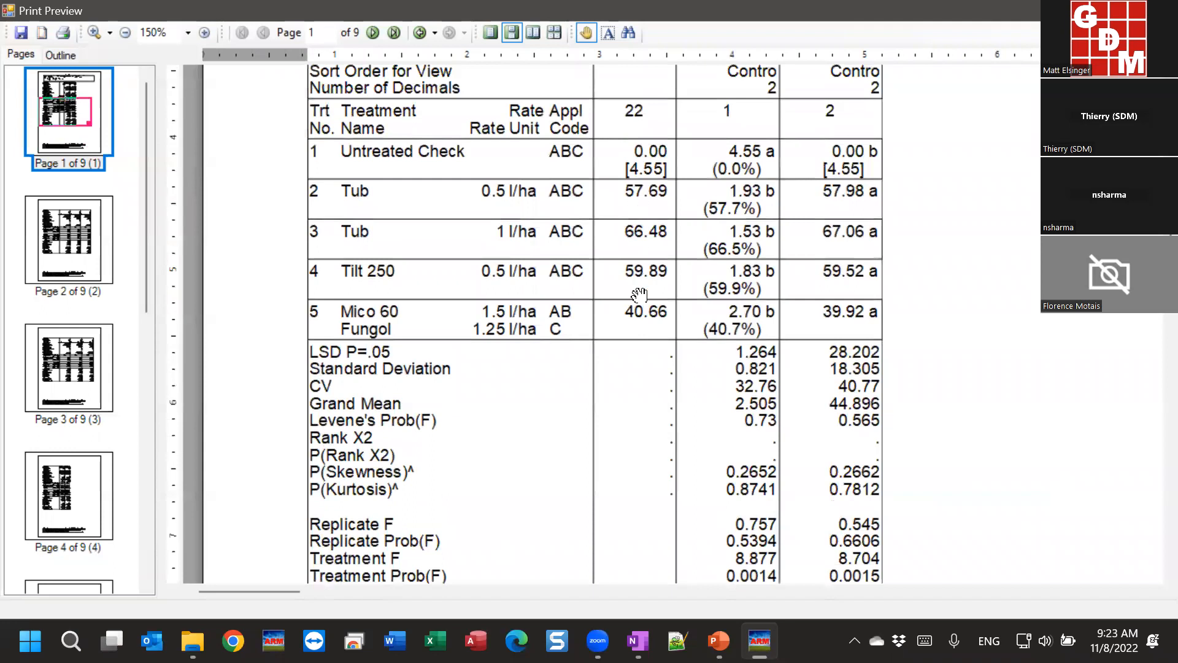
{"action": "scroll", "coordinate": [616, 278], "scroll_direction": "up", "scroll_amount": 3}
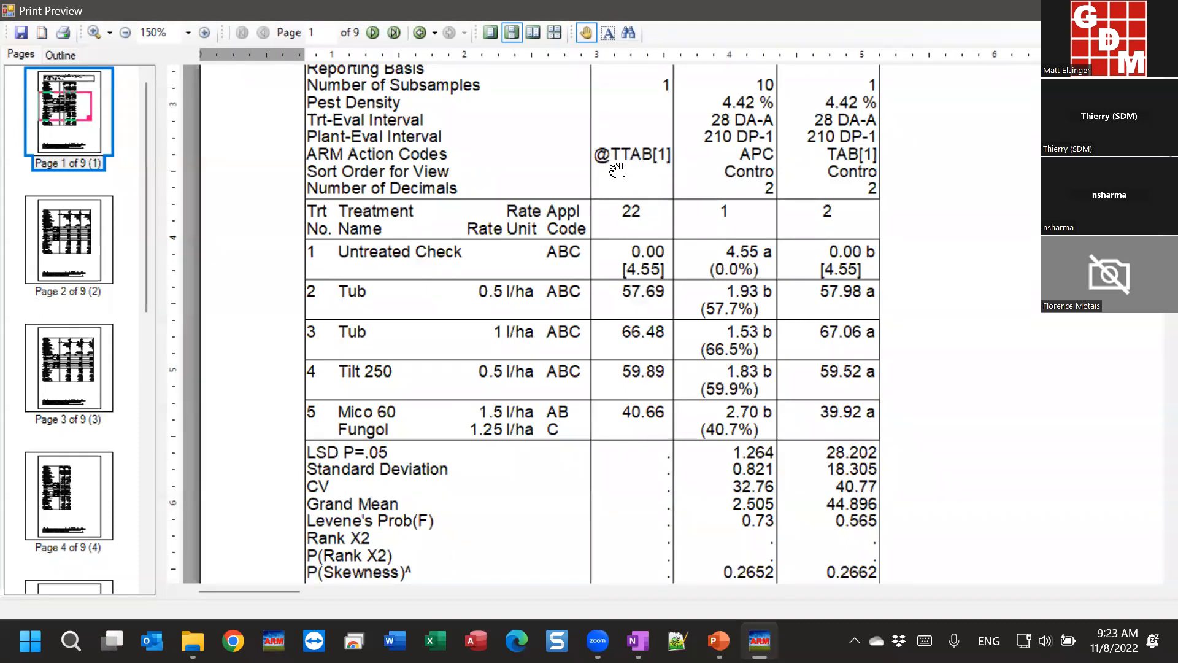
{"action": "left_click_drag", "start_coordinate": [651, 299], "coordinate": [649, 299]}
{"action": "left_click_drag", "start_coordinate": [739, 308], "coordinate": [740, 310]}
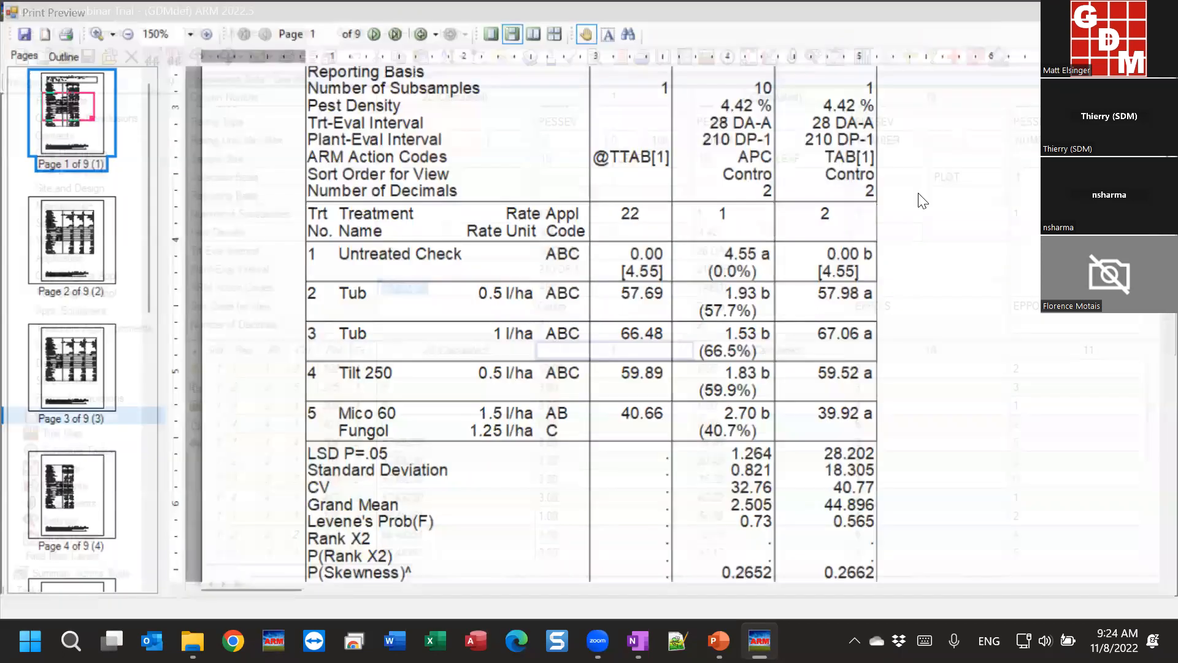
{"action": "key", "text": "Escape"}
Step: Close the Print dialog and check column 22's full-precision value for plot 201
{"action": "left_click", "coordinate": [741, 248]}
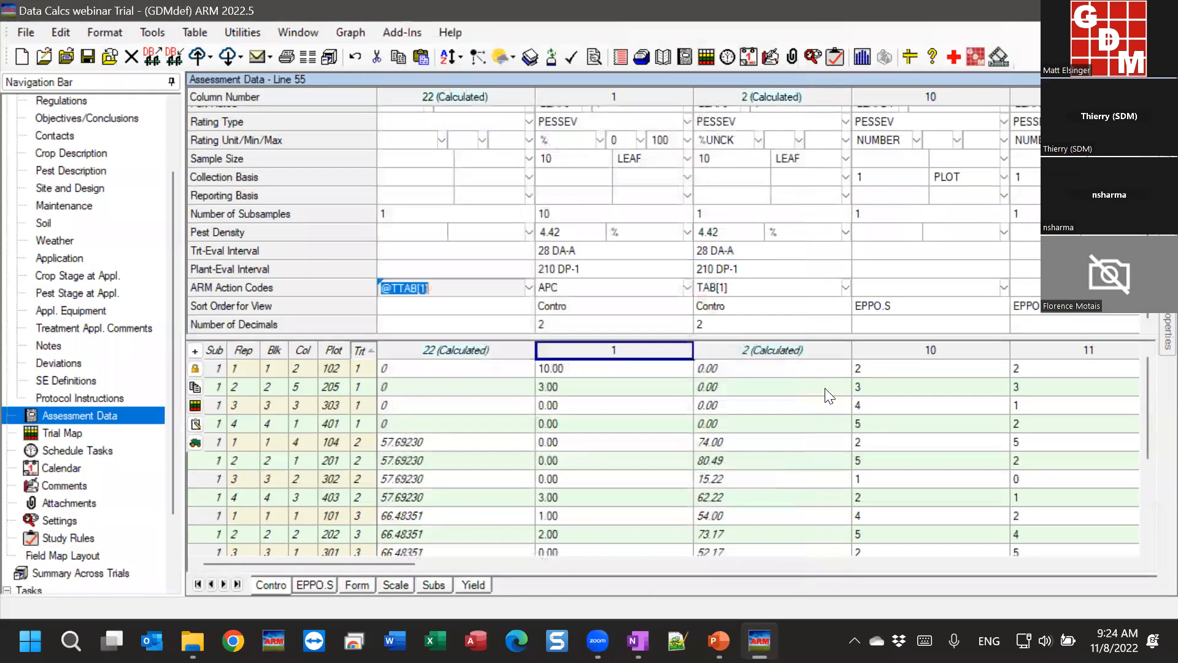
{"action": "double_click", "coordinate": [499, 460]}
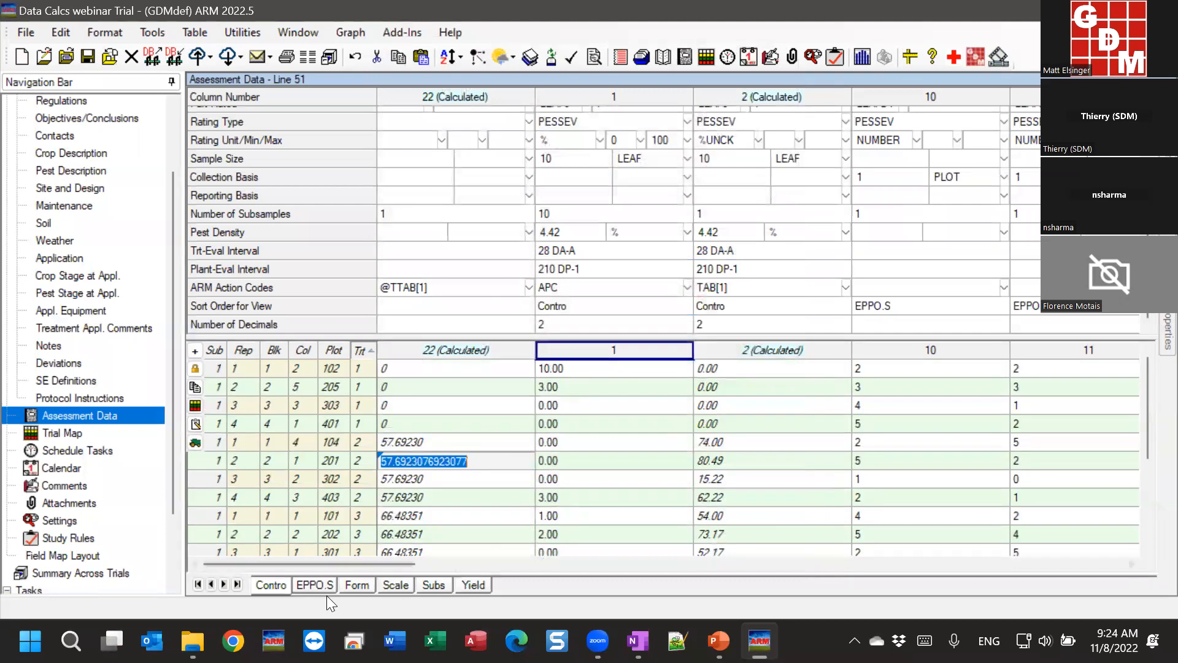
{"action": "left_click", "coordinate": [272, 585]}
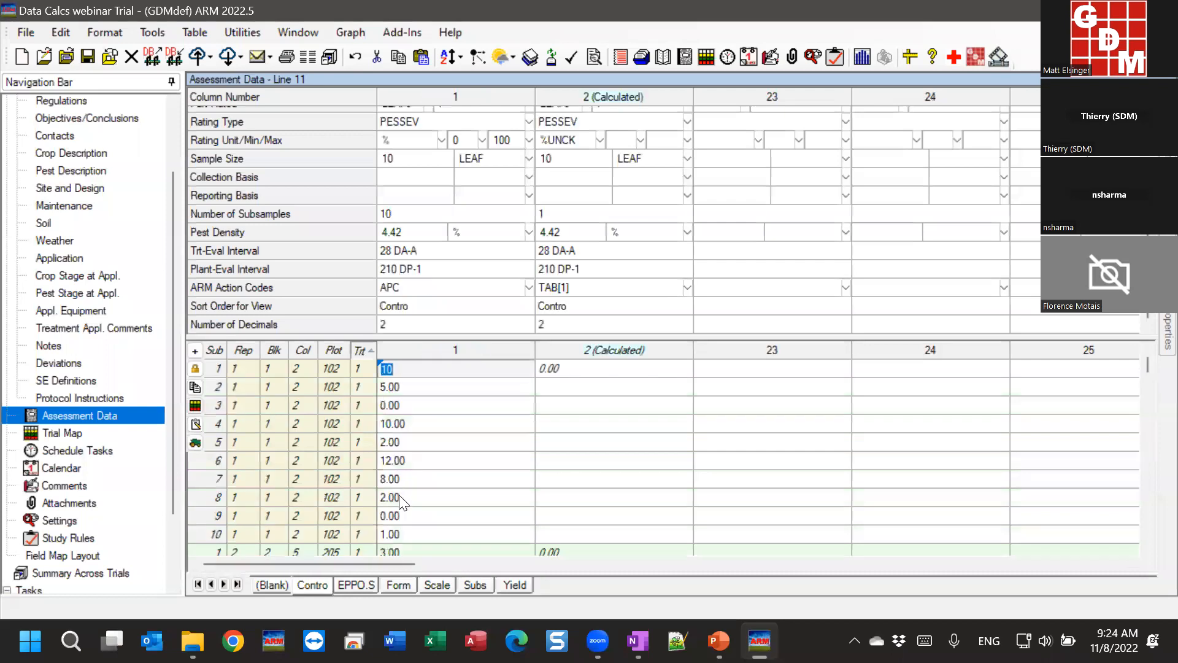
Step: Return to the PowerPoint Control Corrections slide and clear its selection
{"action": "mouse_move", "coordinate": [719, 640]}
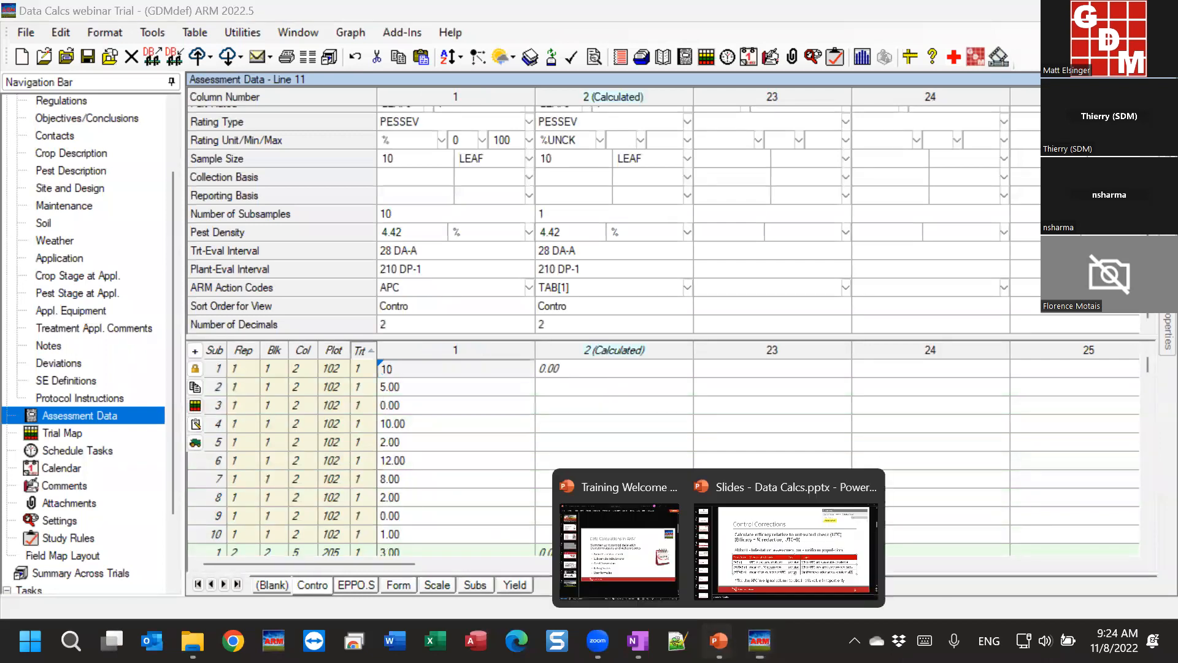
{"action": "left_click", "coordinate": [798, 540]}
{"action": "left_click", "coordinate": [220, 479]}
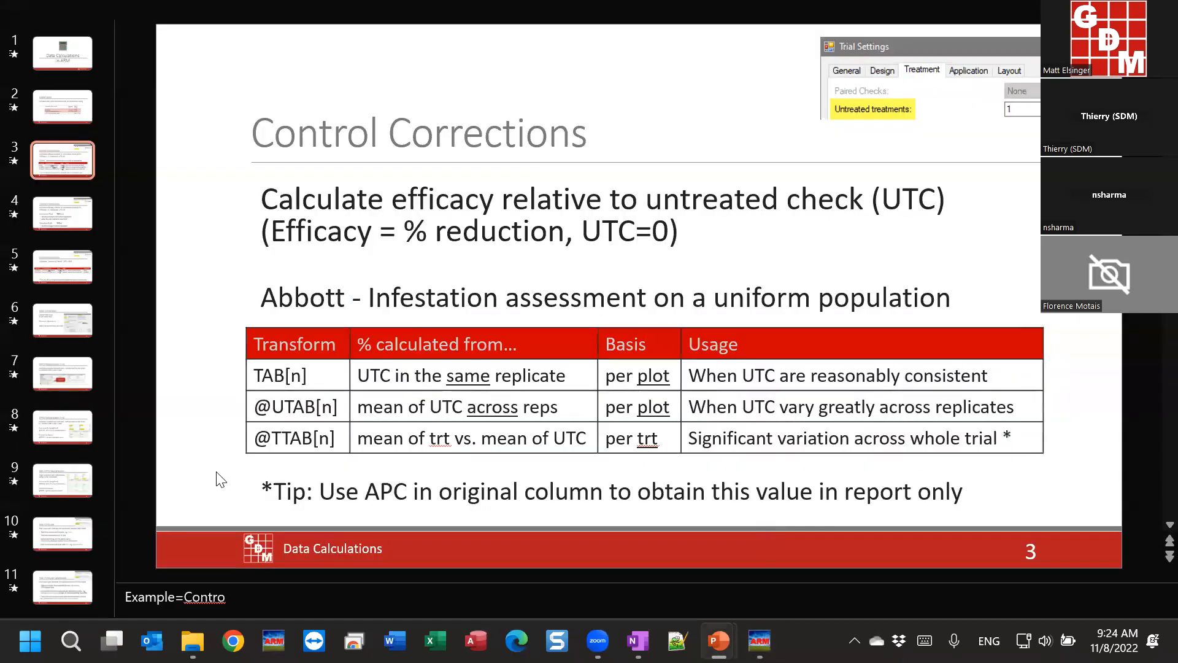
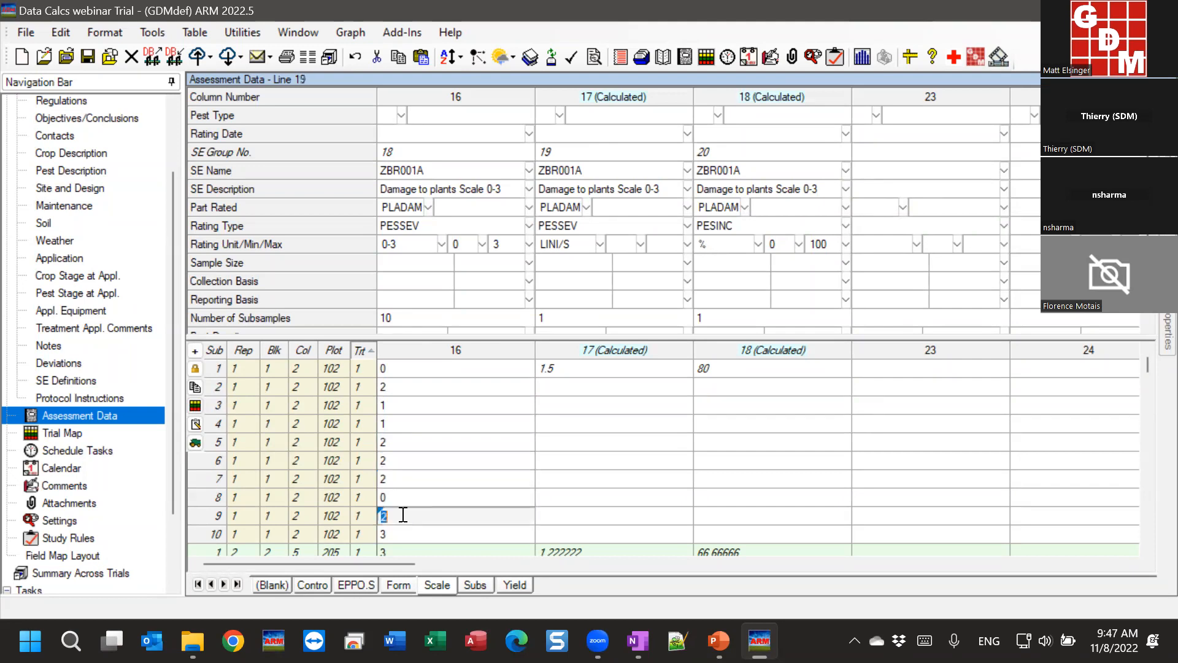
{"action": "scroll", "coordinate": [417, 460], "scroll_direction": "down", "scroll_amount": 1}
{"action": "key", "text": "Down"}
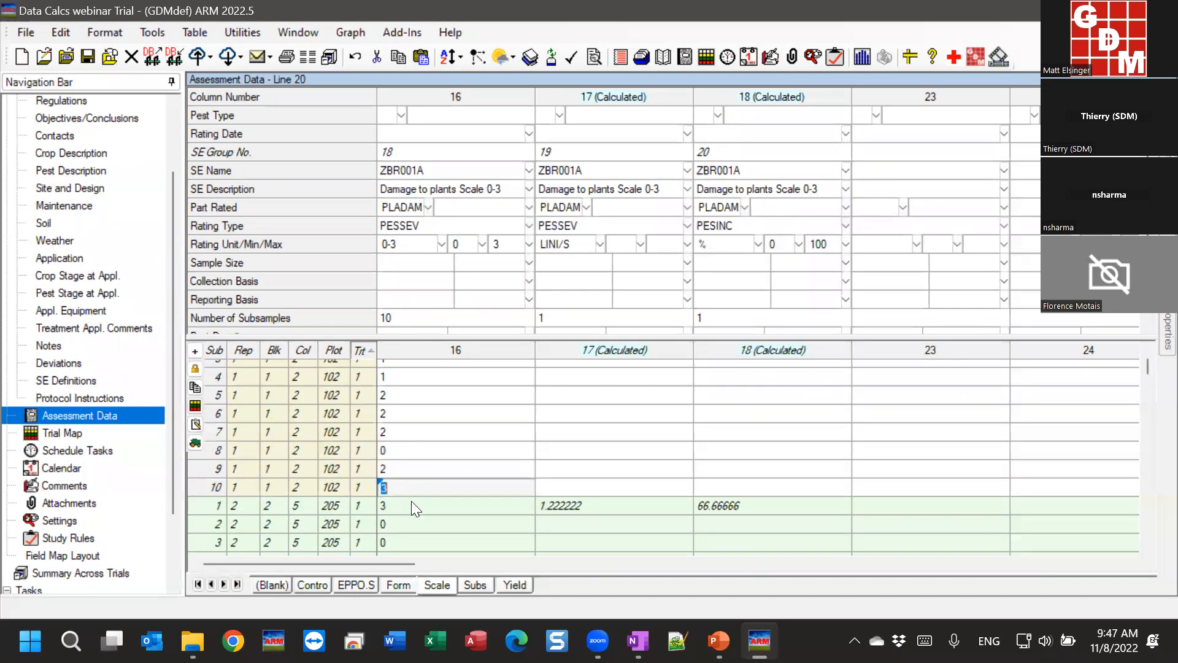
{"action": "scroll", "coordinate": [410, 499], "scroll_direction": "down", "scroll_amount": 4}
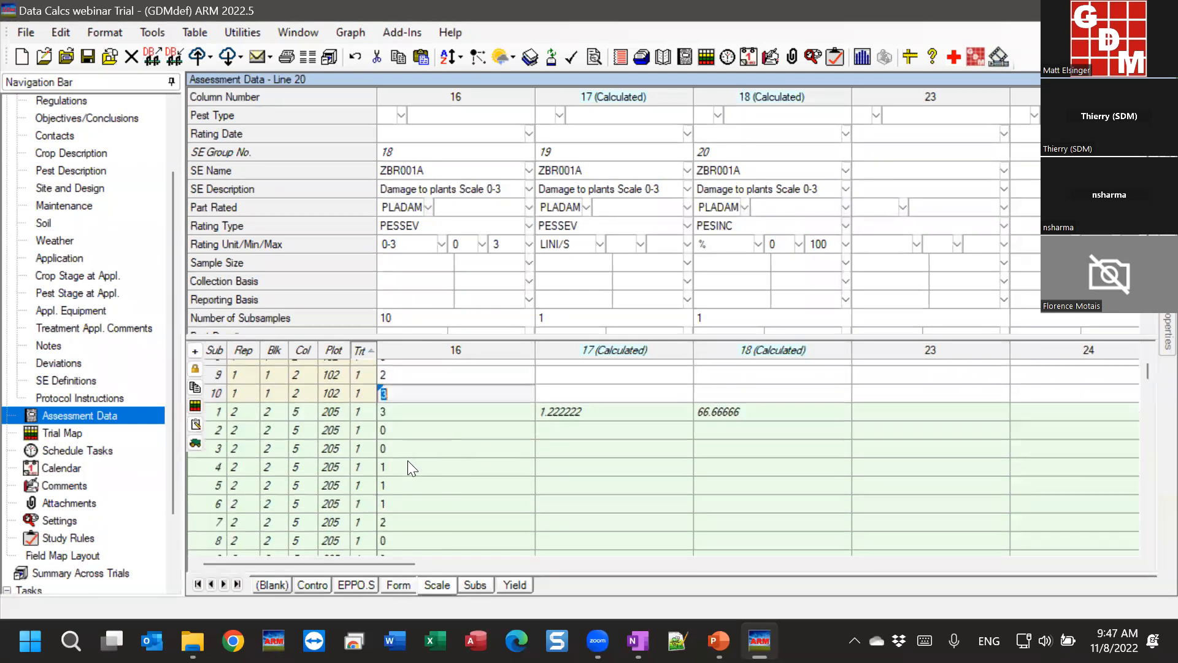
{"action": "scroll", "coordinate": [408, 471], "scroll_direction": "up", "scroll_amount": 5}
{"action": "left_click", "coordinate": [407, 375]}
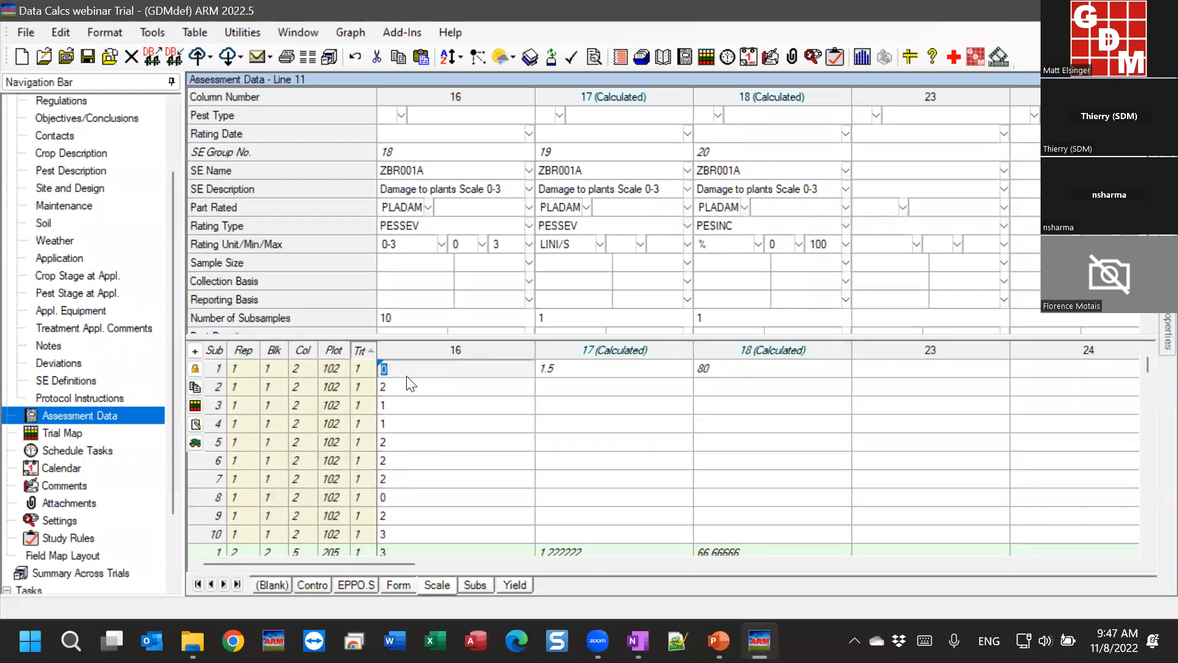
{"action": "left_click", "coordinate": [437, 319]}
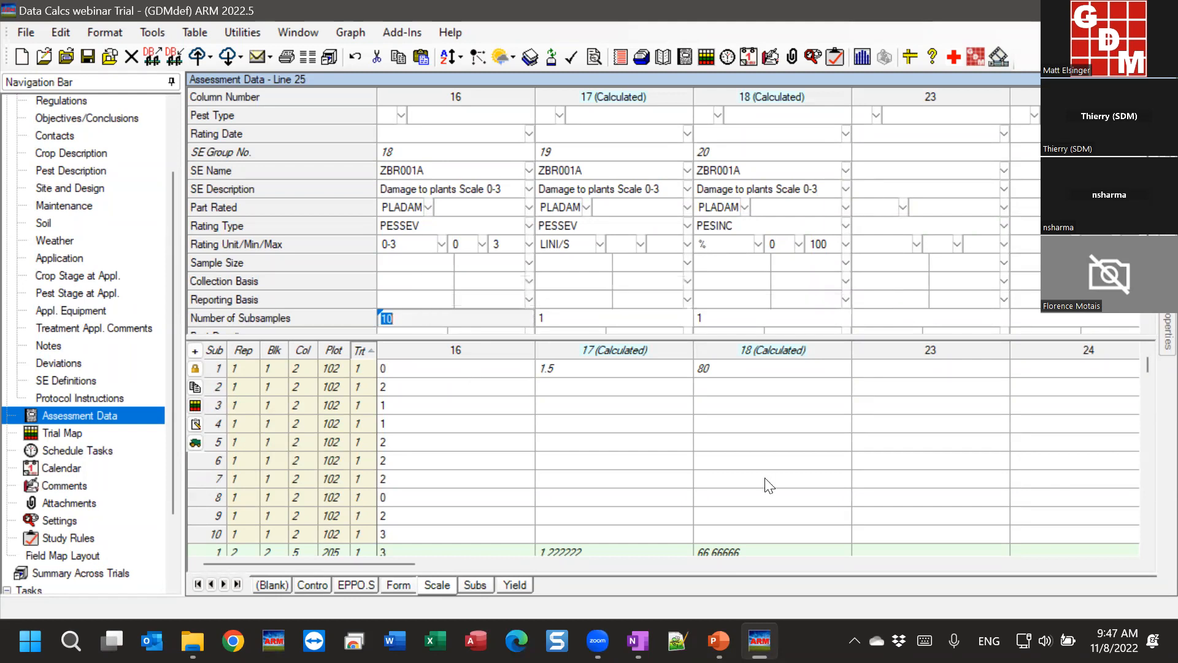
{"action": "mouse_move", "coordinate": [719, 641]}
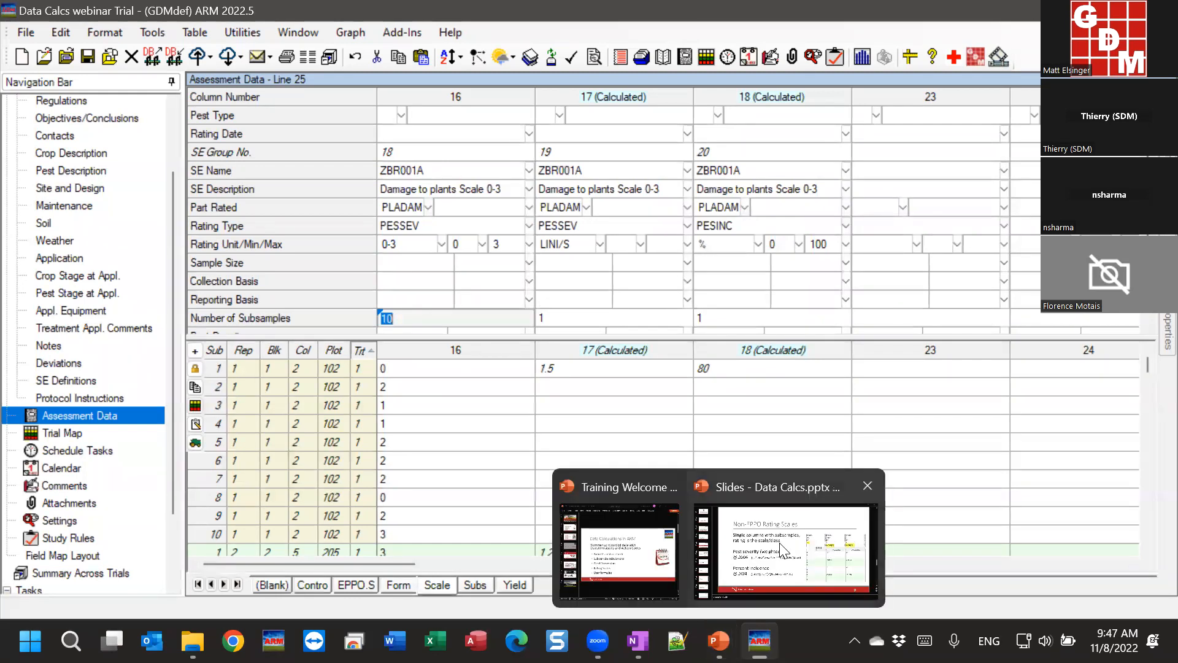
{"action": "left_click", "coordinate": [757, 582]}
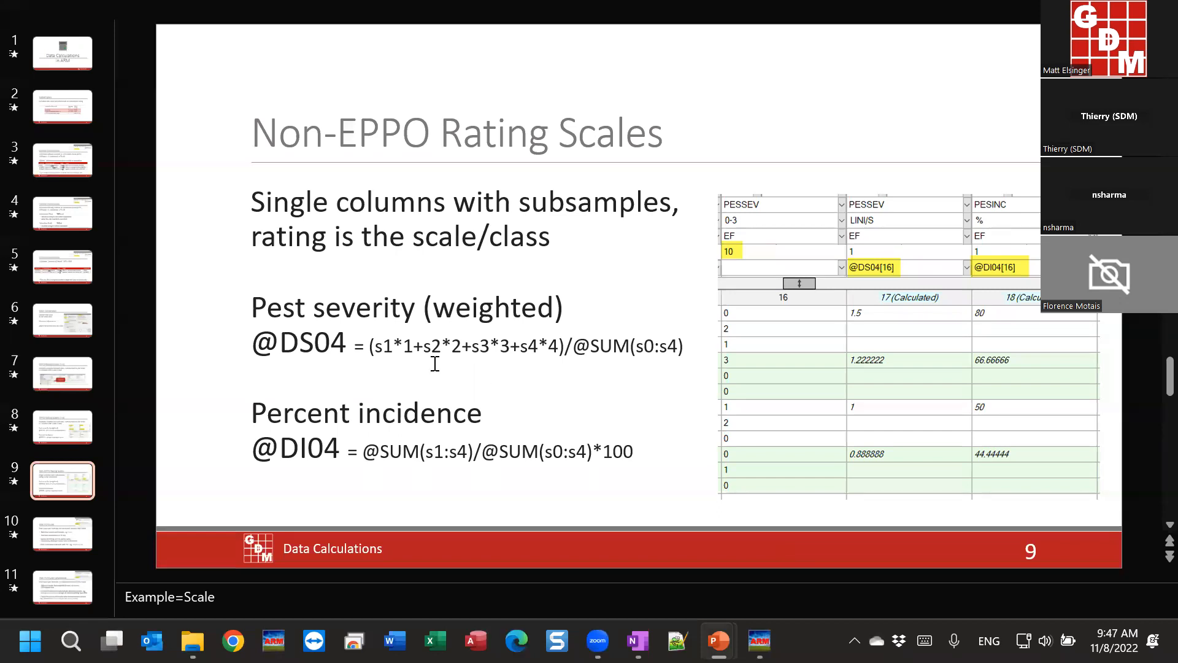
{"action": "left_click", "coordinate": [298, 340]}
{"action": "left_click_drag", "start_coordinate": [253, 305], "coordinate": [554, 309]}
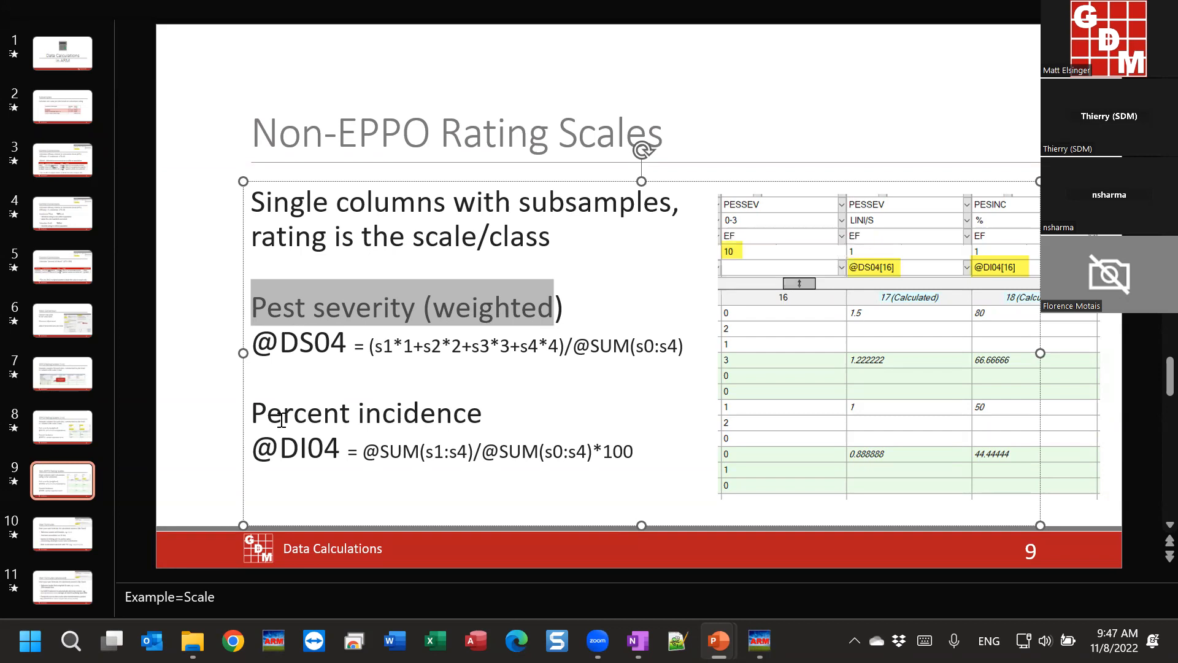
{"action": "left_click_drag", "start_coordinate": [245, 417], "coordinate": [451, 414]}
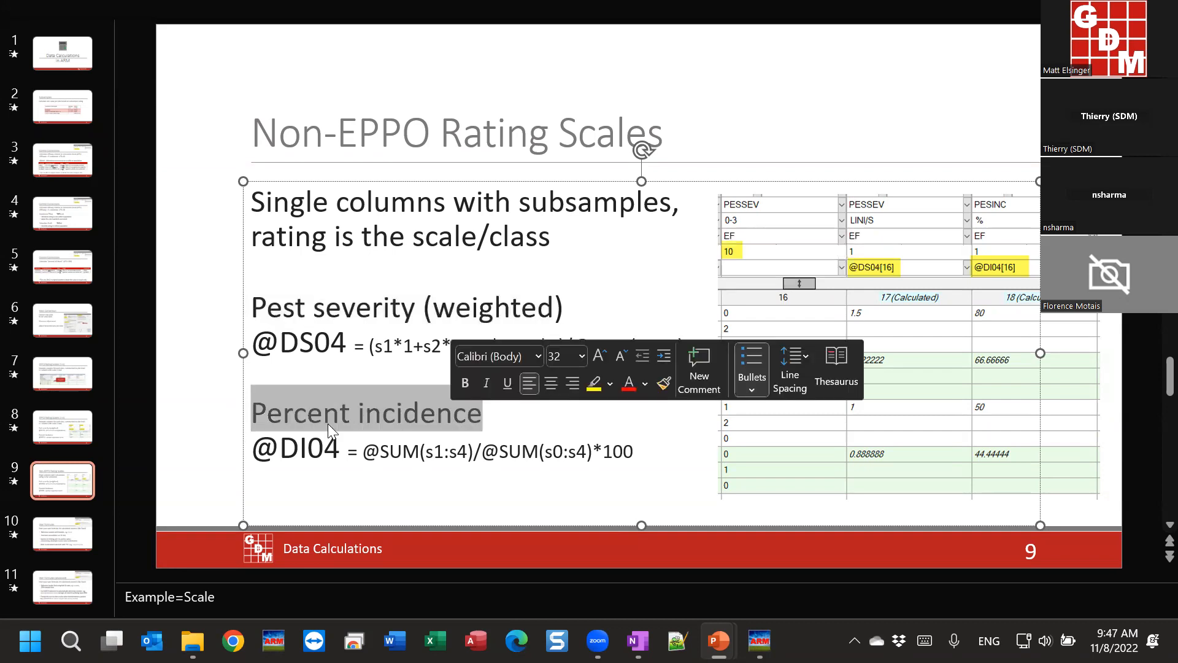
{"action": "left_click", "coordinate": [210, 393]}
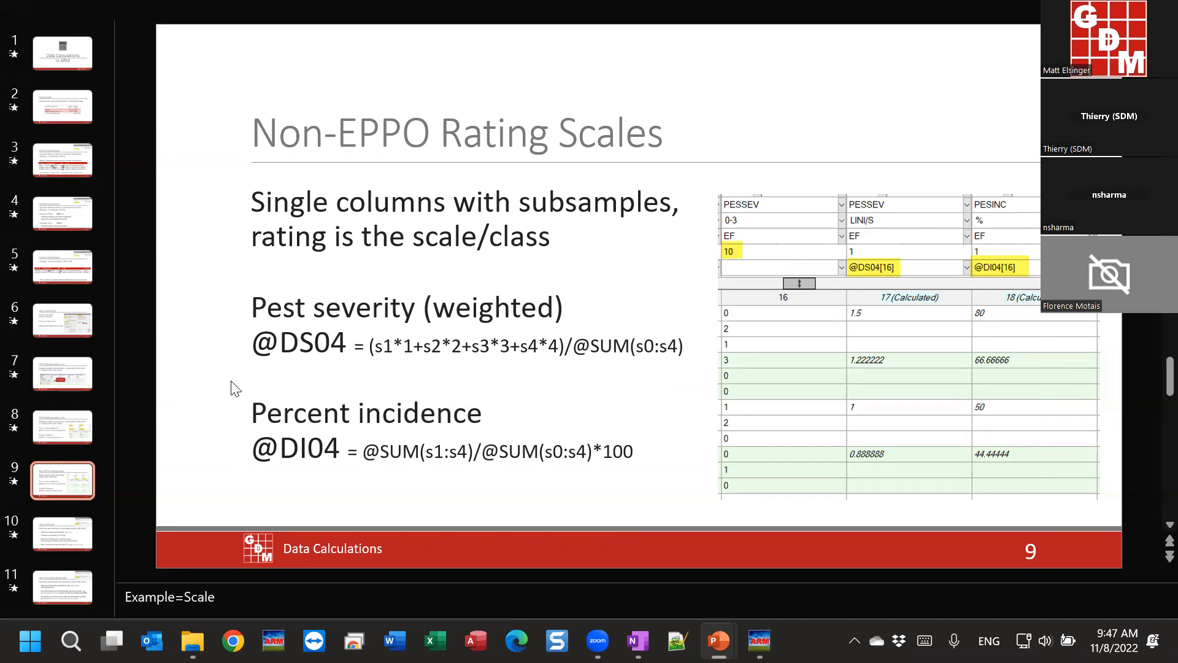
{"action": "left_click_drag", "start_coordinate": [377, 347], "coordinate": [565, 380]}
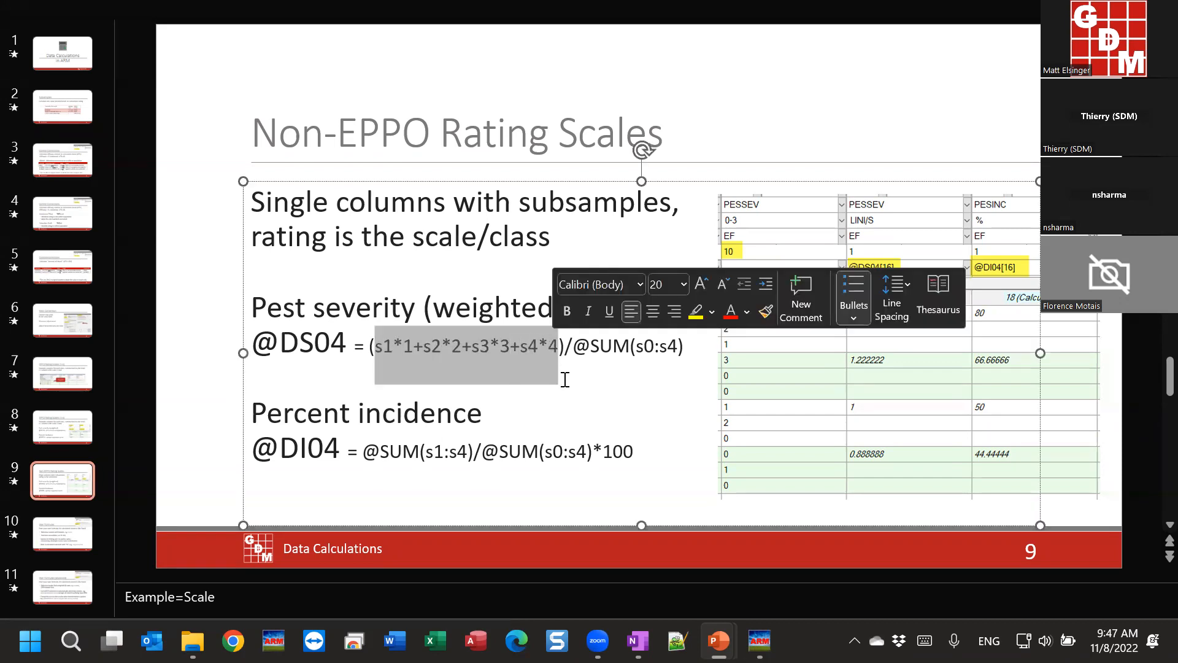
{"action": "left_click", "coordinate": [510, 346]}
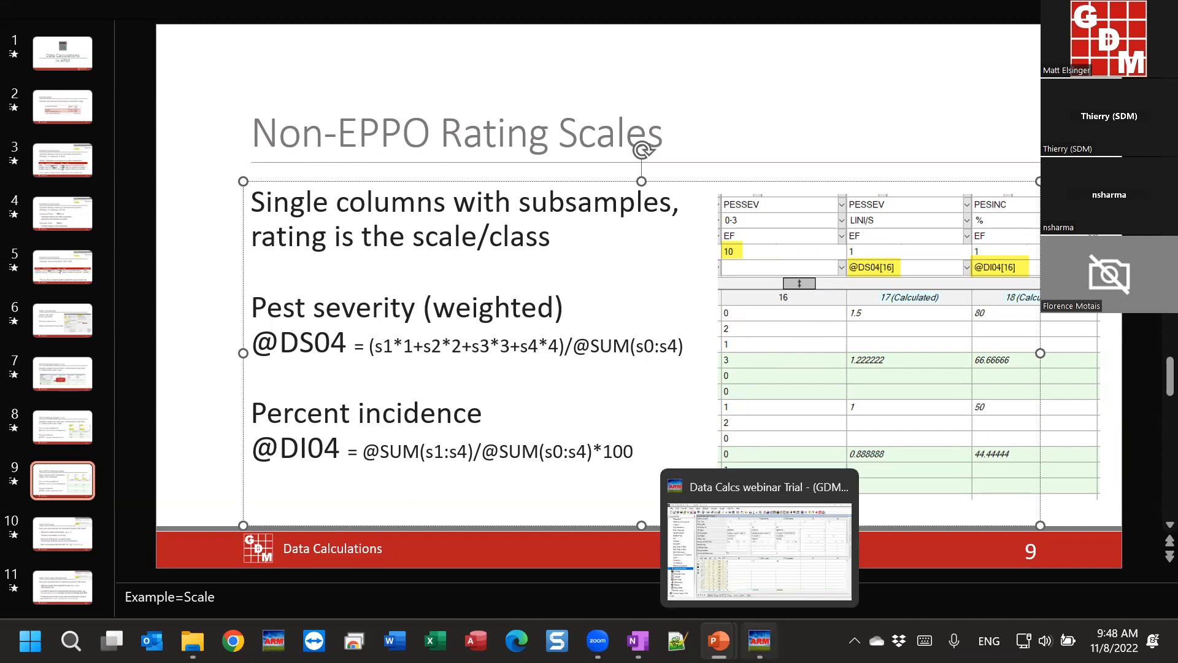
{"action": "left_click", "coordinate": [760, 641]}
{"action": "scroll", "coordinate": [552, 267], "scroll_direction": "down", "scroll_amount": 2}
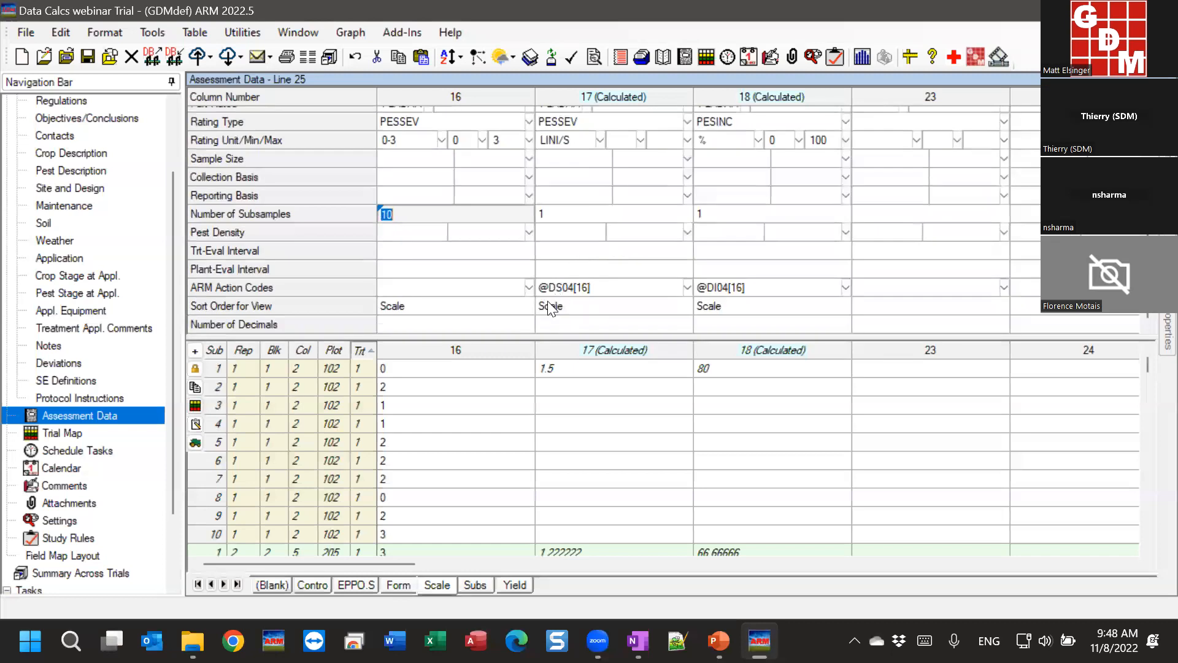
{"action": "left_click", "coordinate": [548, 289]}
{"action": "left_click", "coordinate": [567, 289]}
{"action": "left_click", "coordinate": [565, 374]}
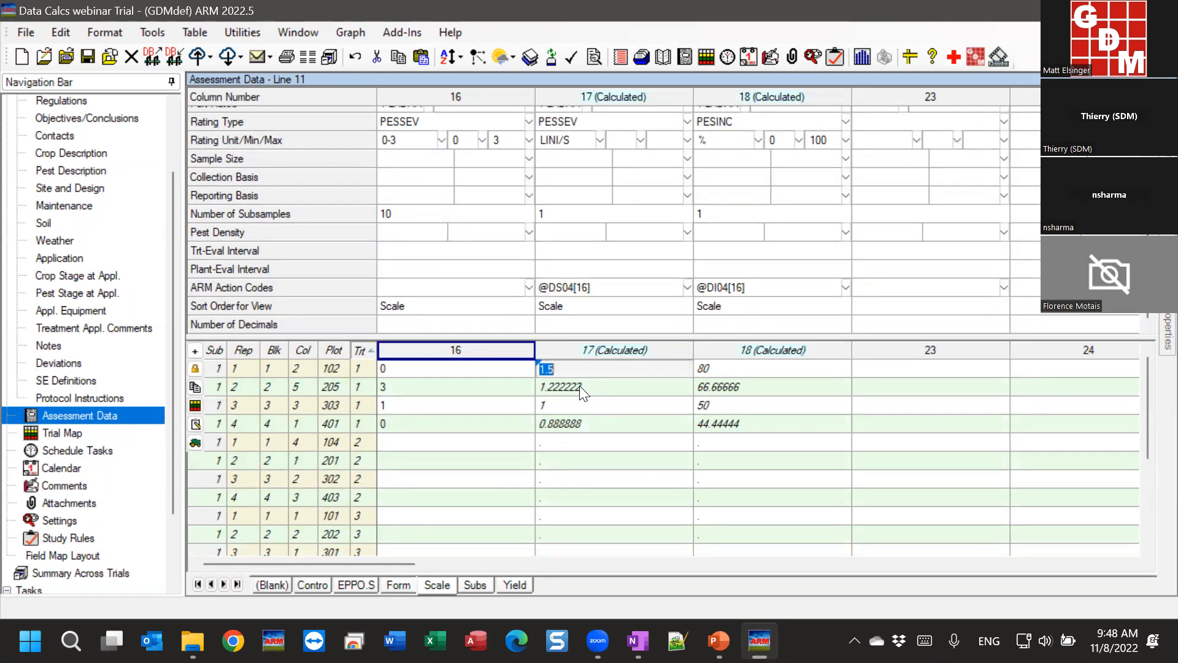
{"action": "left_click", "coordinate": [416, 389]}
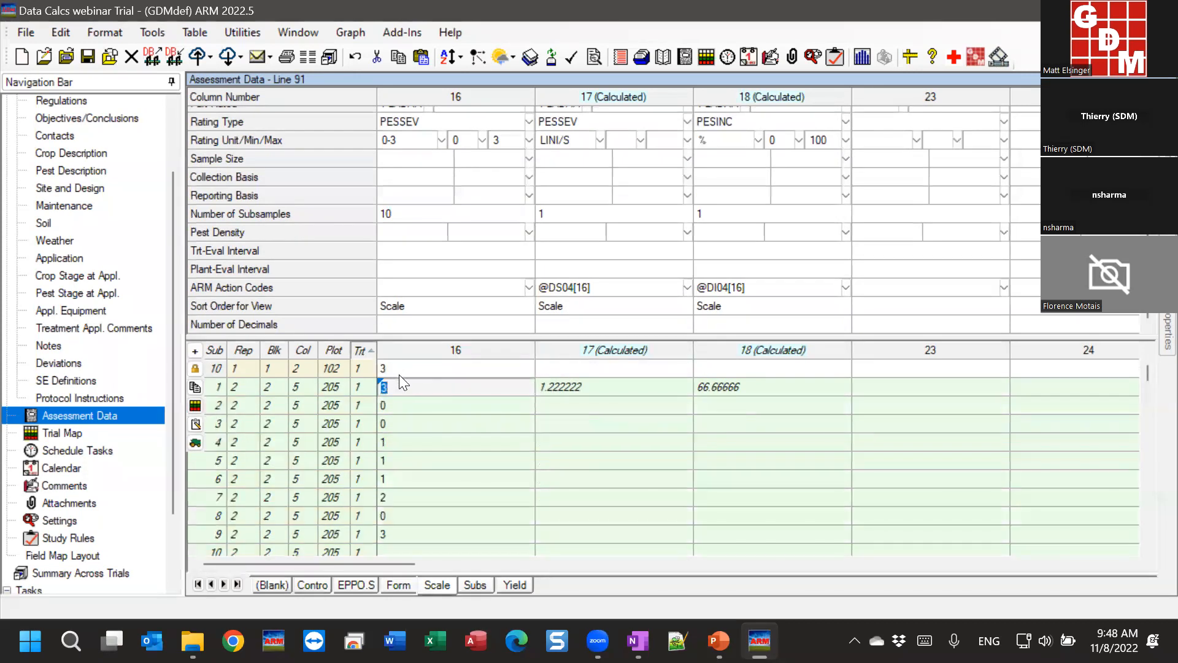
{"action": "left_click", "coordinate": [598, 385]}
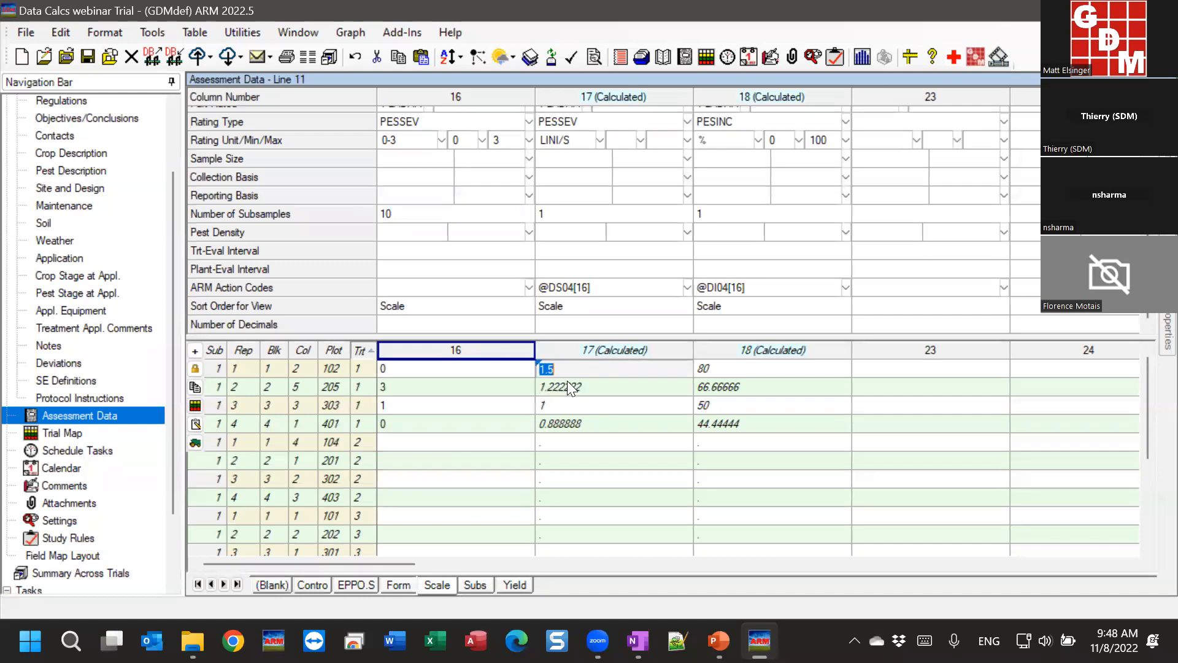
{"action": "left_click", "coordinate": [565, 405]}
{"action": "left_click", "coordinate": [624, 422]}
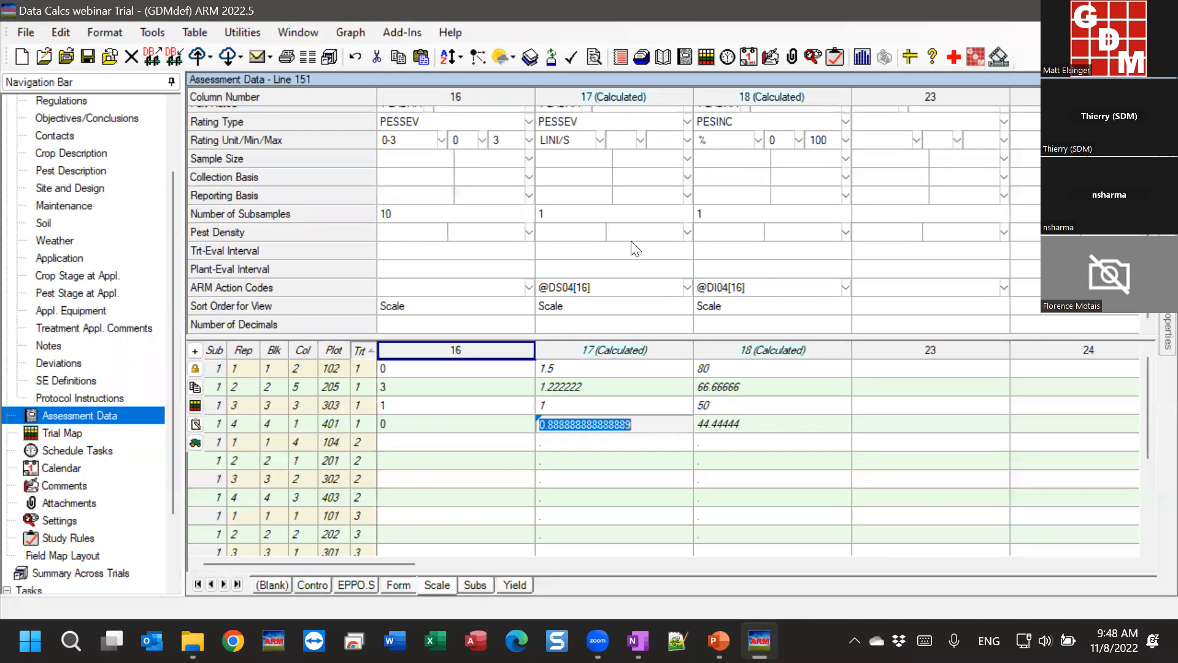
{"action": "left_click", "coordinate": [781, 405]}
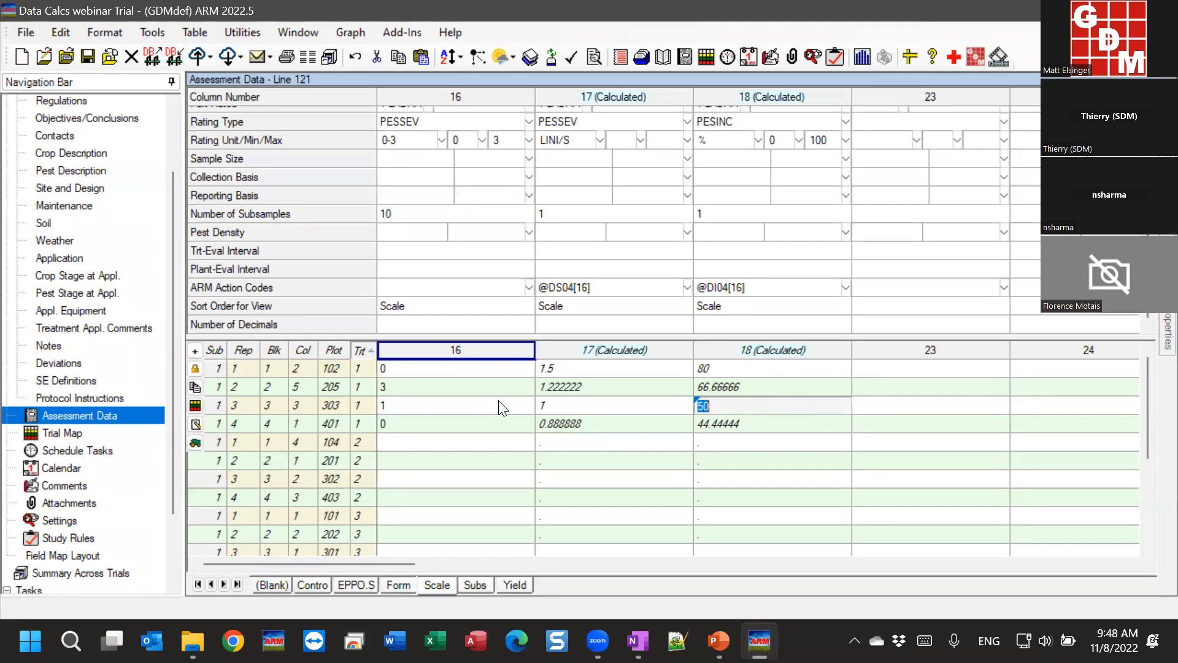
Step: Expand plot 303's subsample ratings and inspect its empty ninth and tenth subsamples behind the 50 incidence
{"action": "left_click", "coordinate": [433, 405]}
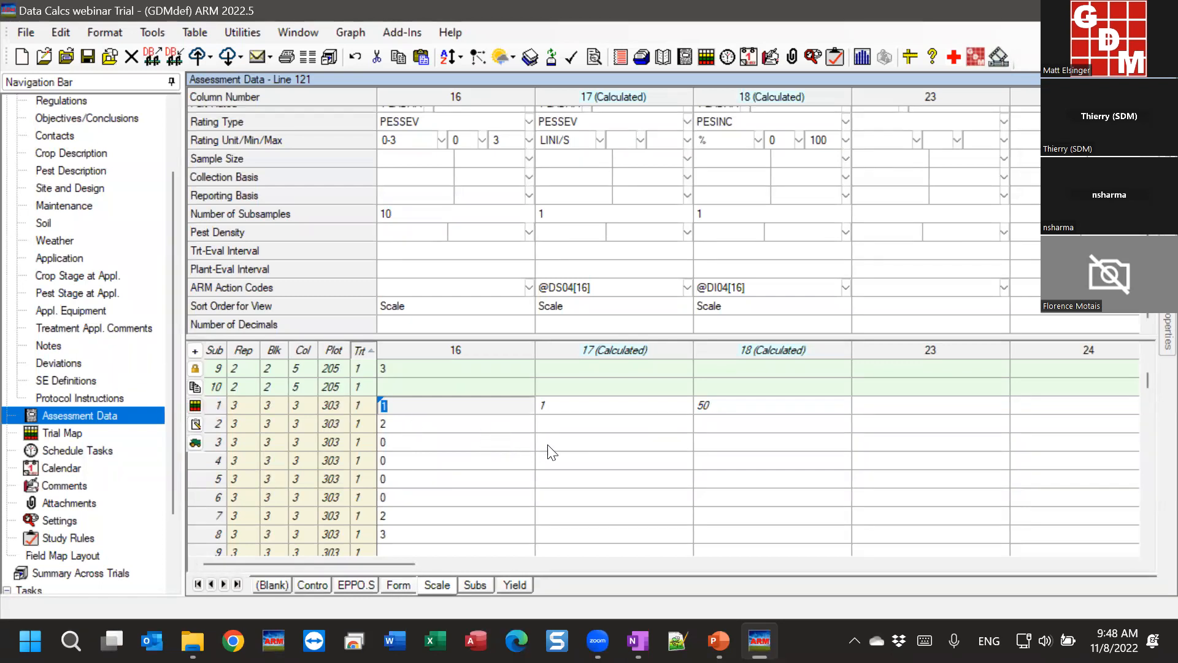
{"action": "scroll", "coordinate": [485, 457], "scroll_direction": "down", "scroll_amount": 1}
{"action": "left_click", "coordinate": [400, 504]}
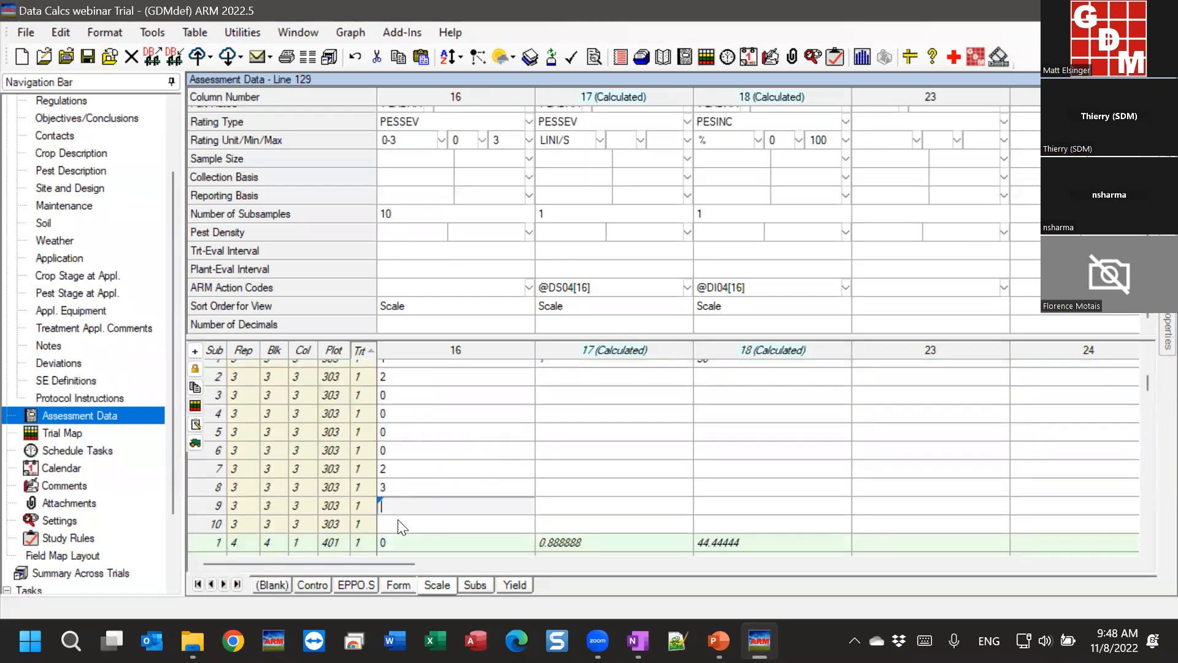
{"action": "left_click", "coordinate": [400, 523]}
{"action": "left_click", "coordinate": [403, 508]}
{"action": "left_click", "coordinate": [398, 524]}
{"action": "left_click", "coordinate": [407, 503]}
{"action": "scroll", "coordinate": [410, 496], "scroll_direction": "up", "scroll_amount": 1}
{"action": "left_click", "coordinate": [739, 410]}
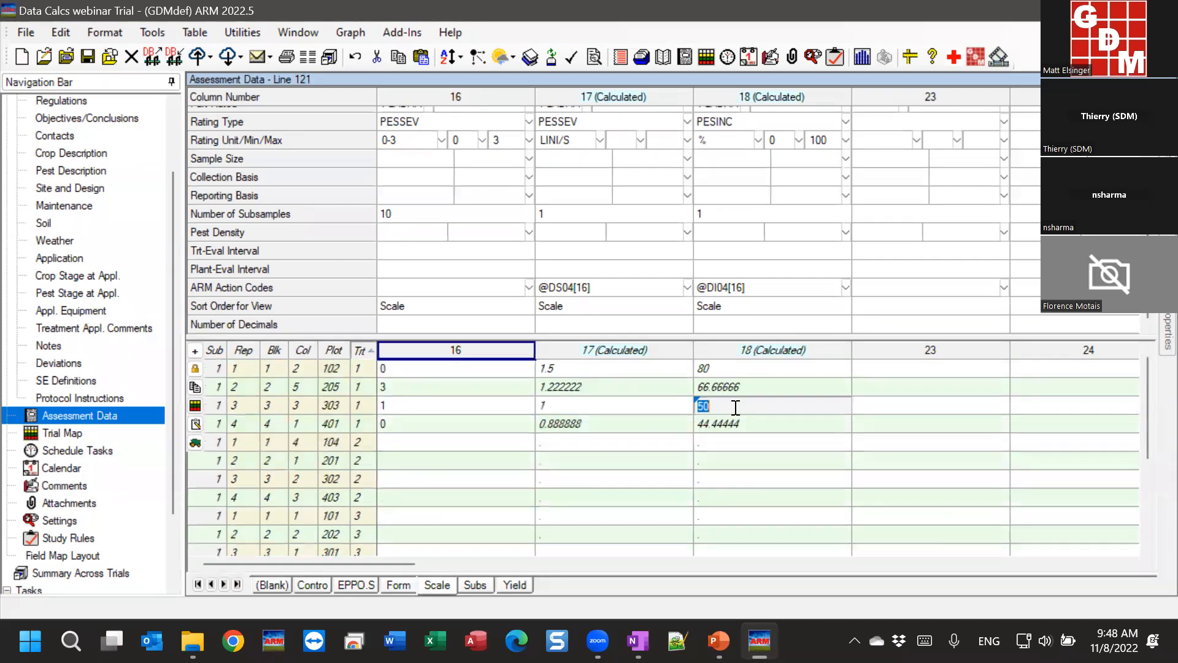
{"action": "left_click", "coordinate": [436, 406]}
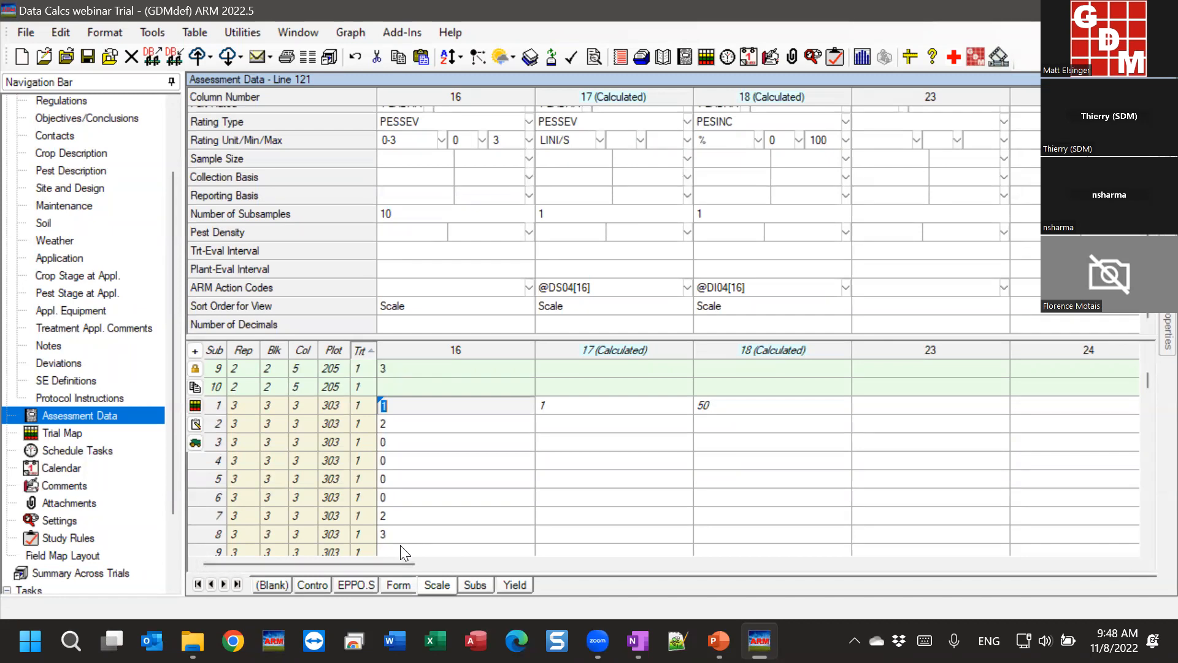
Step: Select plot 303's subsample 1–8 ratings in column 16, including the zero ratings
{"action": "left_click", "coordinate": [400, 447]}
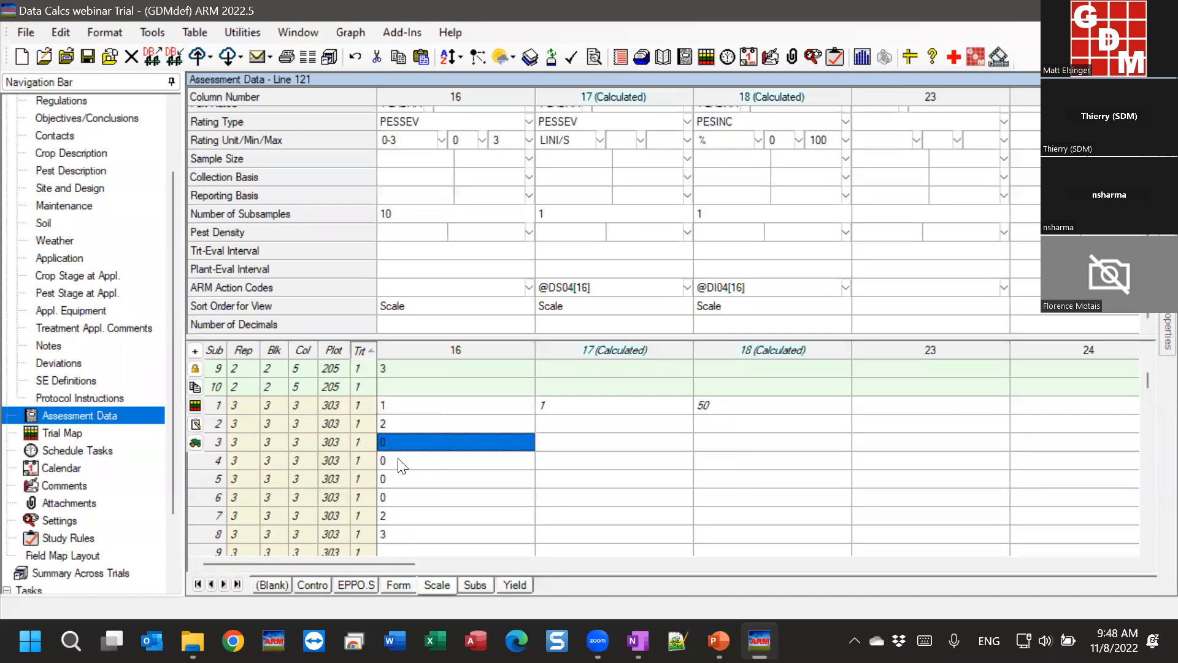
{"action": "left_click_drag", "start_coordinate": [400, 465], "coordinate": [401, 504]}
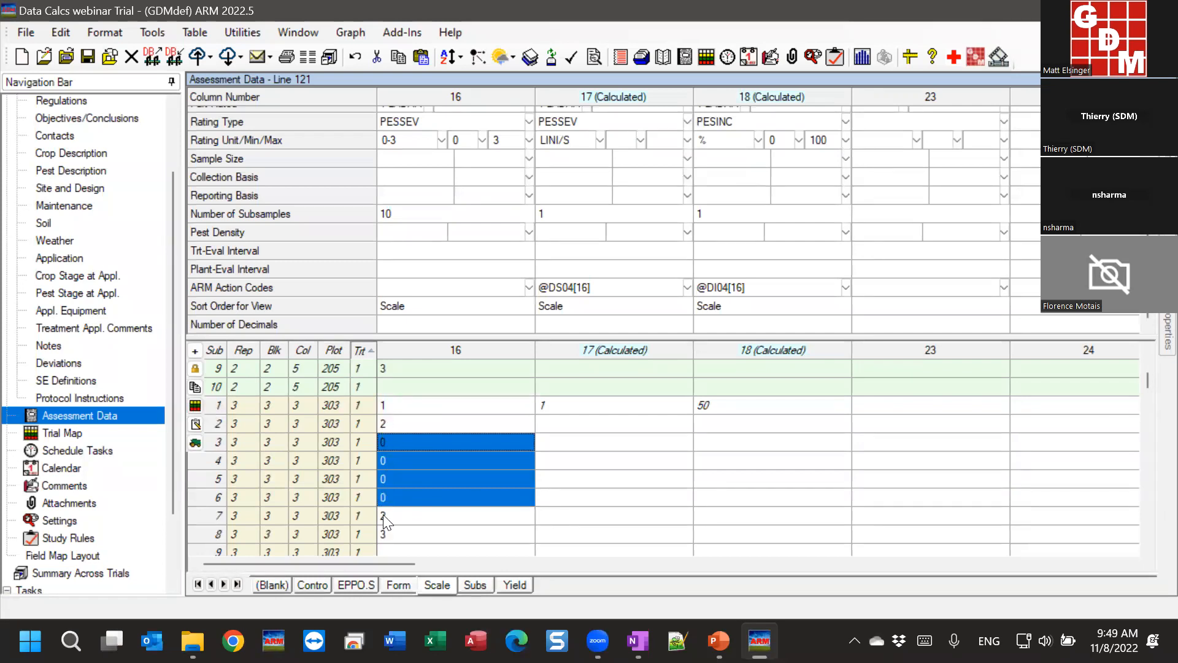
{"action": "scroll", "coordinate": [383, 522], "scroll_direction": "down", "scroll_amount": 2}
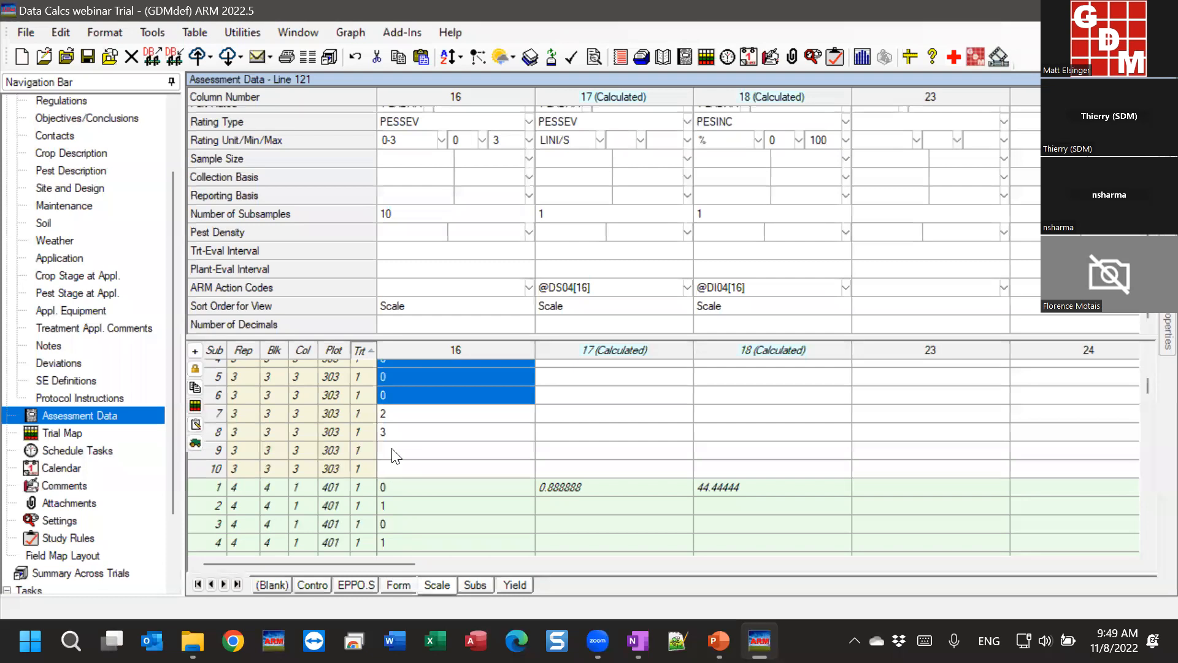
{"action": "scroll", "coordinate": [383, 462], "scroll_direction": "up", "scroll_amount": 2}
{"action": "left_click", "coordinate": [390, 514]}
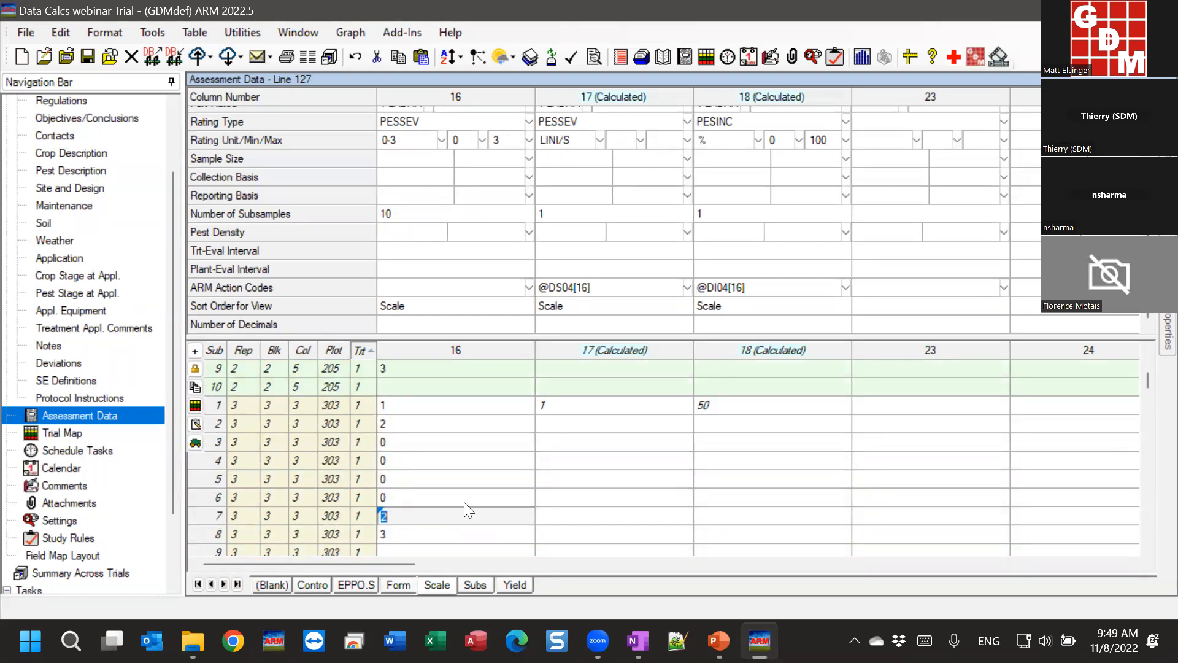
{"action": "left_click_drag", "start_coordinate": [439, 406], "coordinate": [422, 538]}
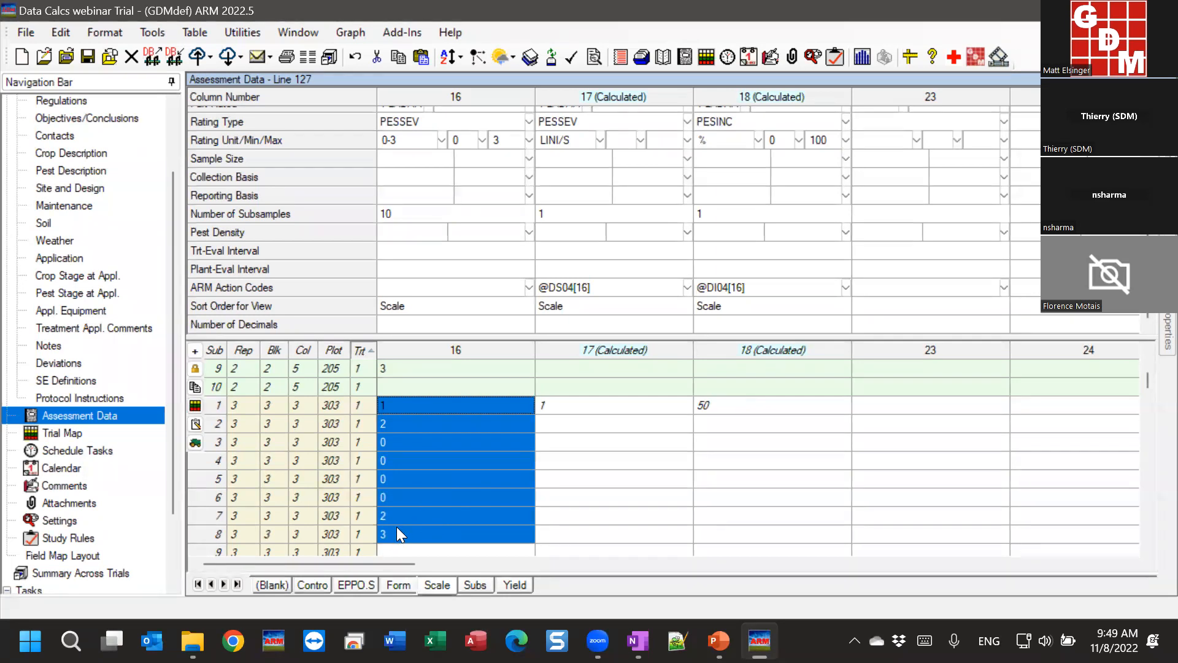
{"action": "scroll", "coordinate": [420, 472], "scroll_direction": "down", "scroll_amount": 2}
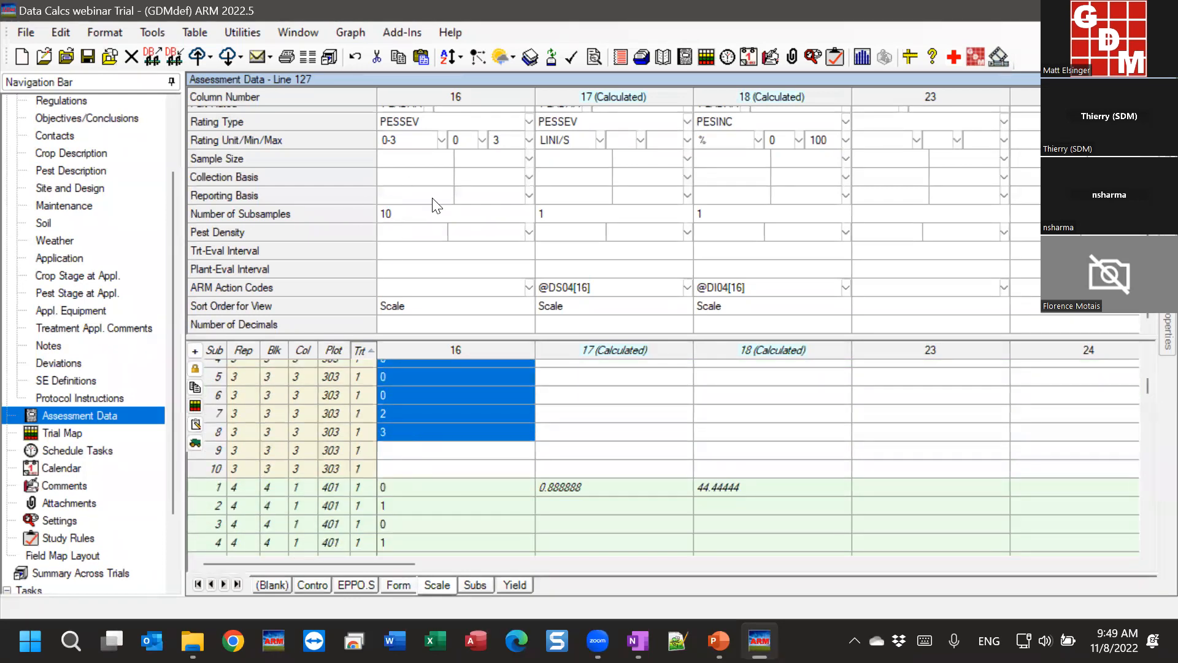
Step: Enter '.' for plot 303's subsamples 9 and 10, confirming incidence stays at 50
{"action": "left_click", "coordinate": [407, 452]}
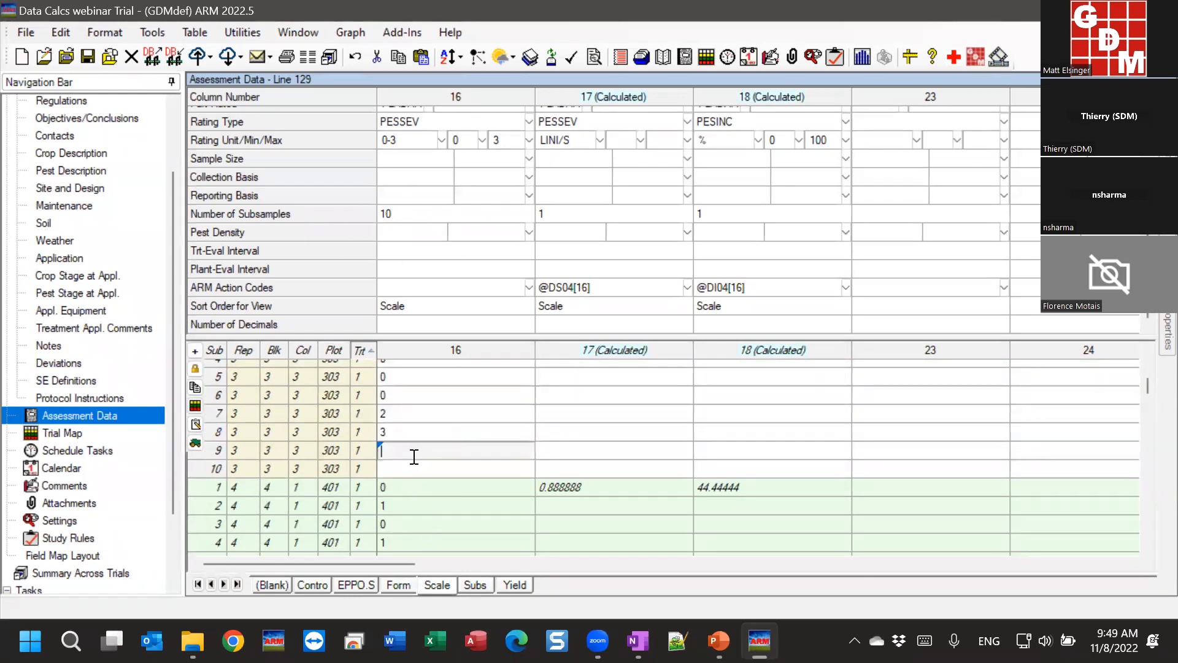
{"action": "type", "text": "."}
{"action": "key", "text": "Return"}
{"action": "type", "text": "."}
{"action": "key", "text": "Up"}
{"action": "key", "text": "Up"}
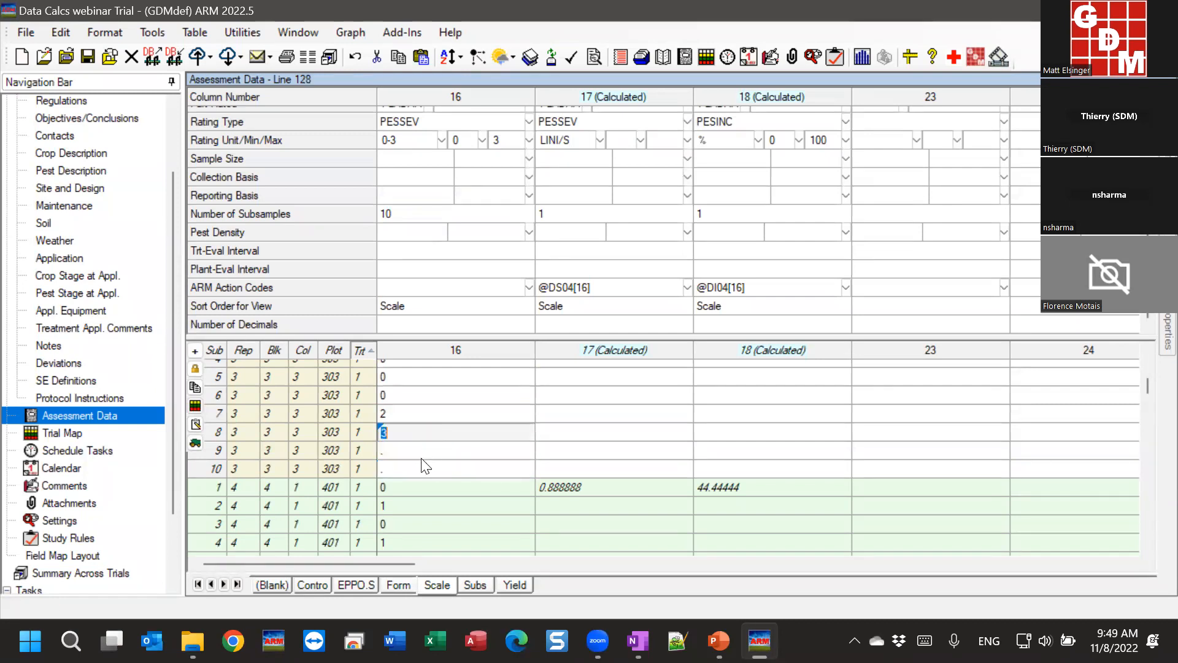
{"action": "left_click", "coordinate": [391, 452]}
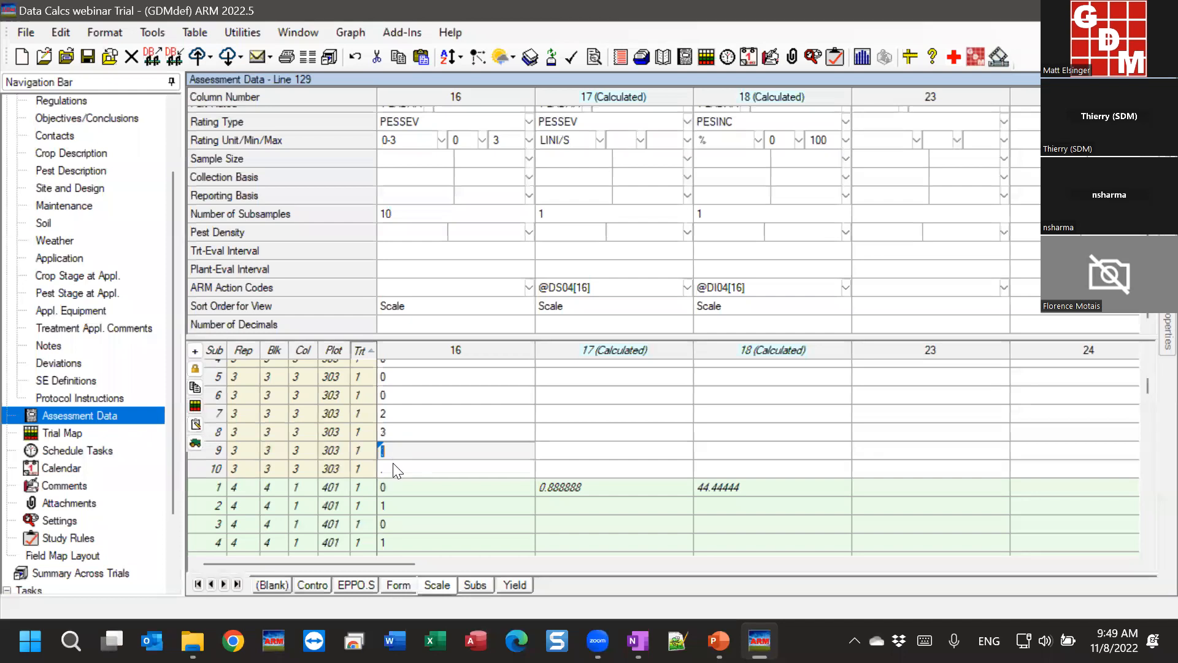
{"action": "type", "text": "."}
{"action": "key", "text": "Return"}
{"action": "scroll", "coordinate": [413, 469], "scroll_direction": "up", "scroll_amount": 1}
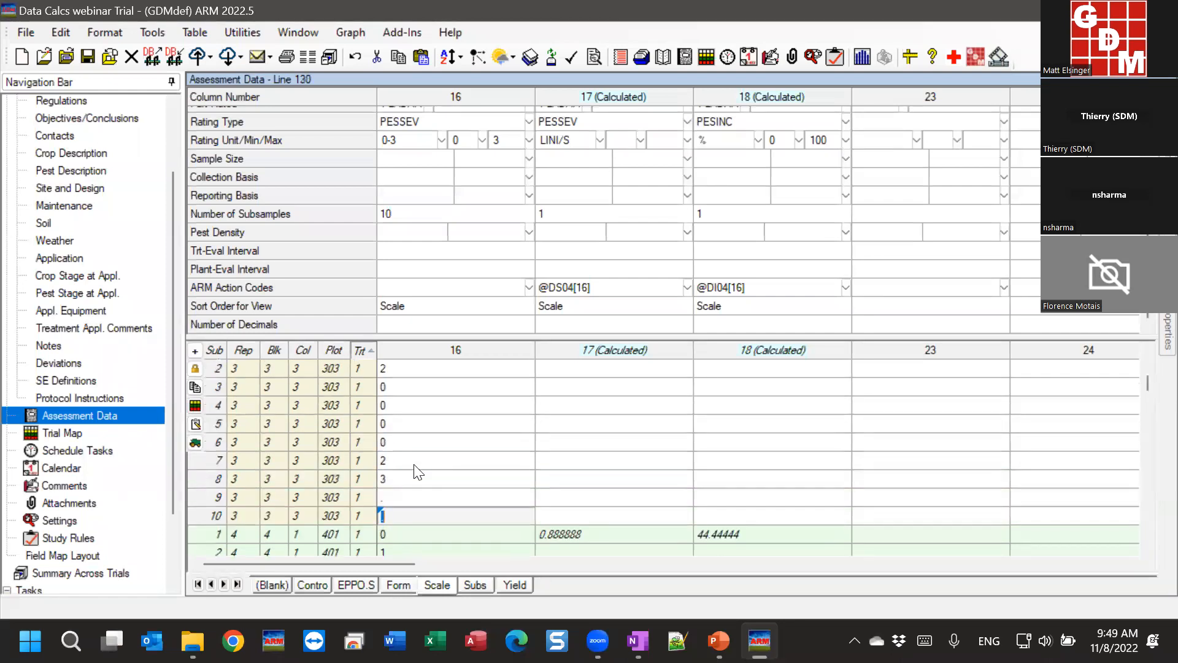
{"action": "scroll", "coordinate": [477, 431], "scroll_direction": "up", "scroll_amount": 1}
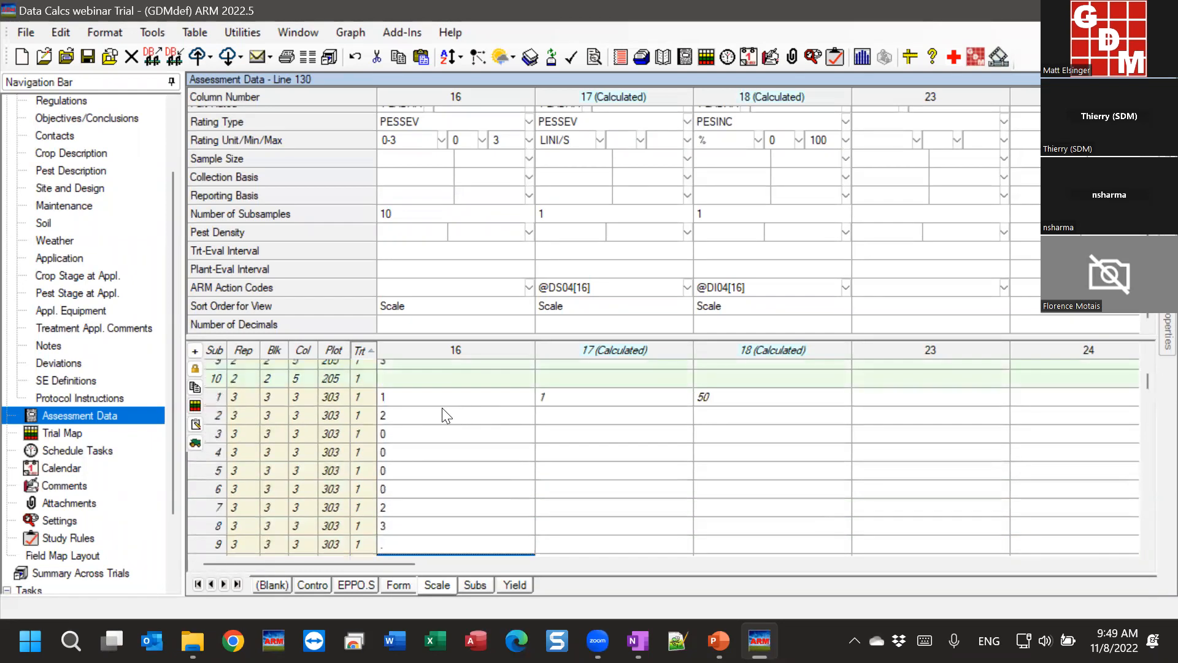
{"action": "left_click", "coordinate": [746, 397]}
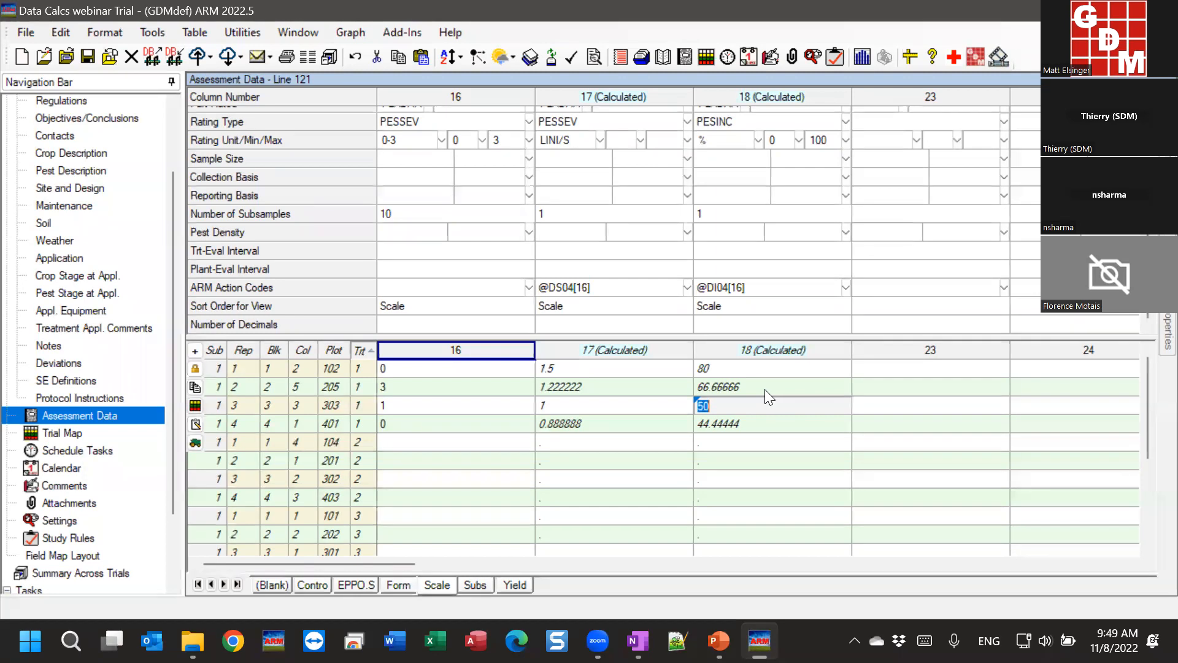
{"action": "left_click", "coordinate": [599, 288]}
{"action": "left_click", "coordinate": [689, 288]}
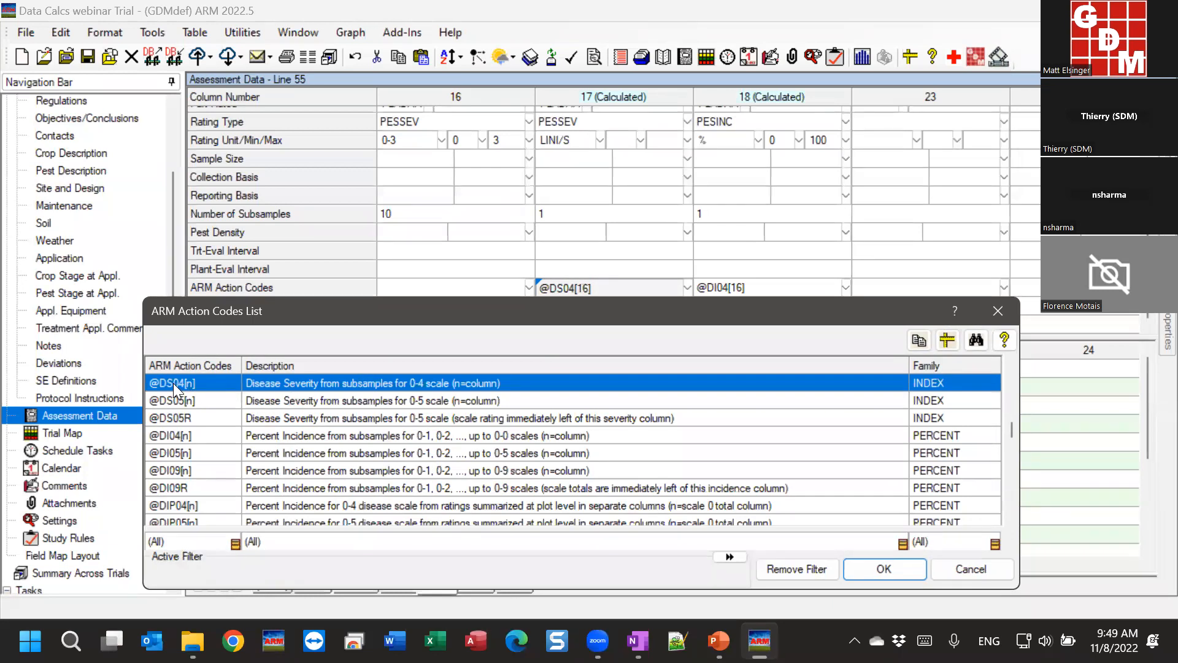
{"action": "key", "text": "Down"}
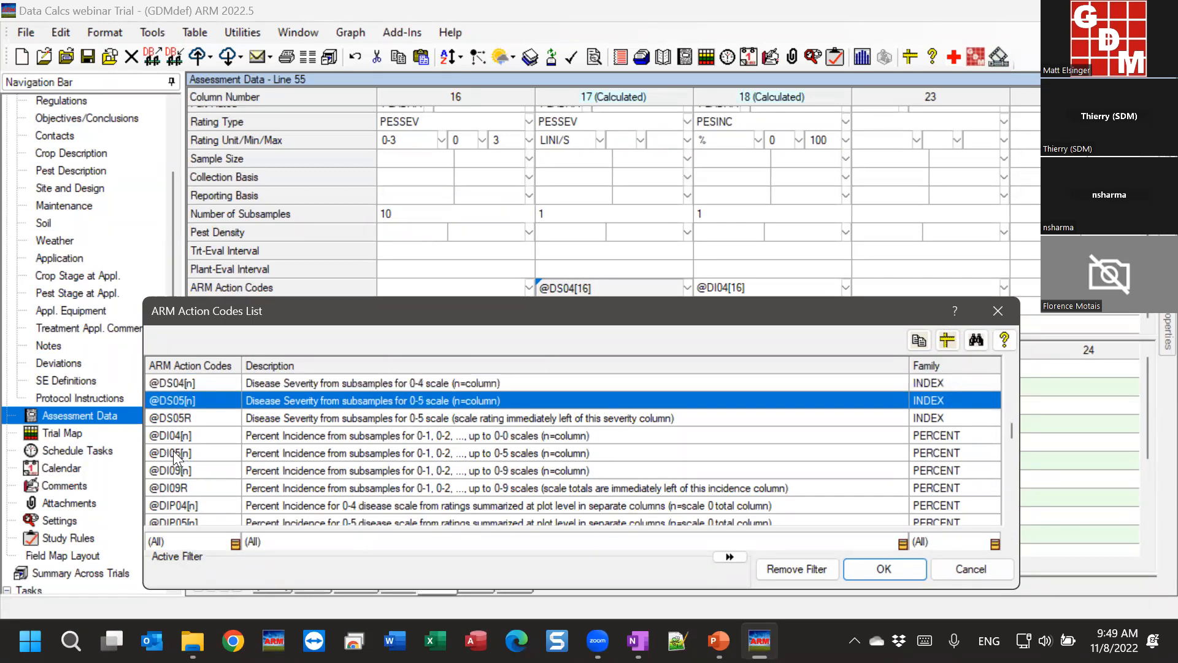
{"action": "key", "text": "Down"}
{"action": "key", "text": "Down"}
{"action": "left_click", "coordinate": [189, 474]}
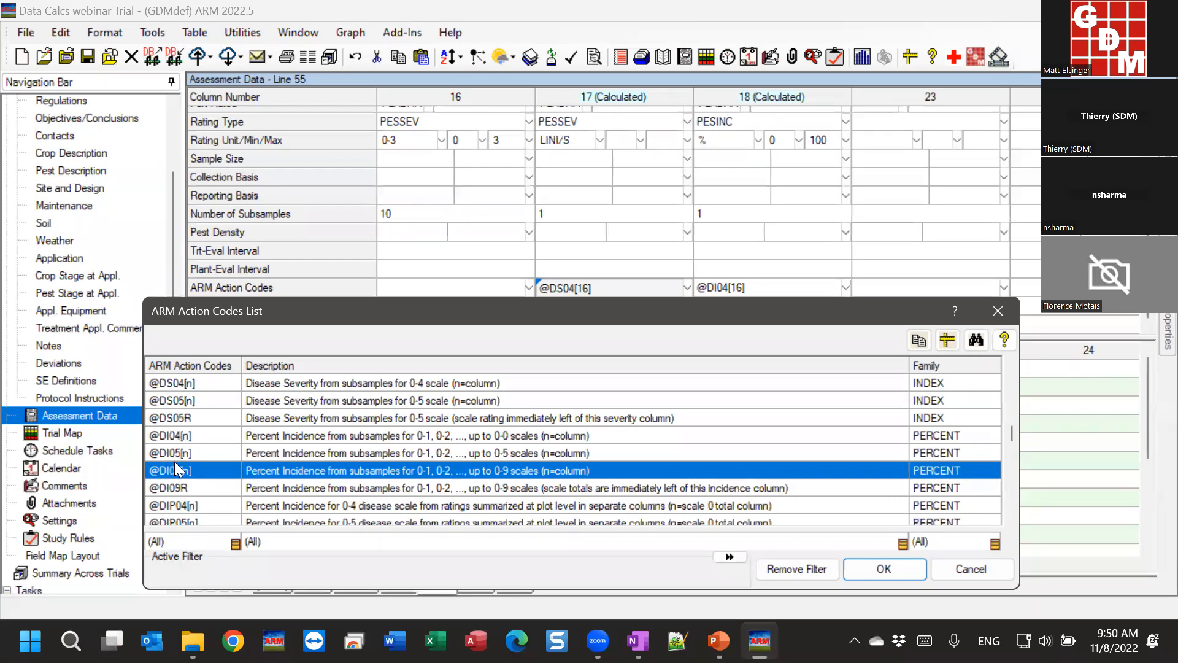
{"action": "key", "text": "Down"}
{"action": "key", "text": "Down"}
{"action": "key", "text": "Down"}
{"action": "key", "text": "Down"}
{"action": "key", "text": "Down"}
{"action": "key", "text": "Down"}
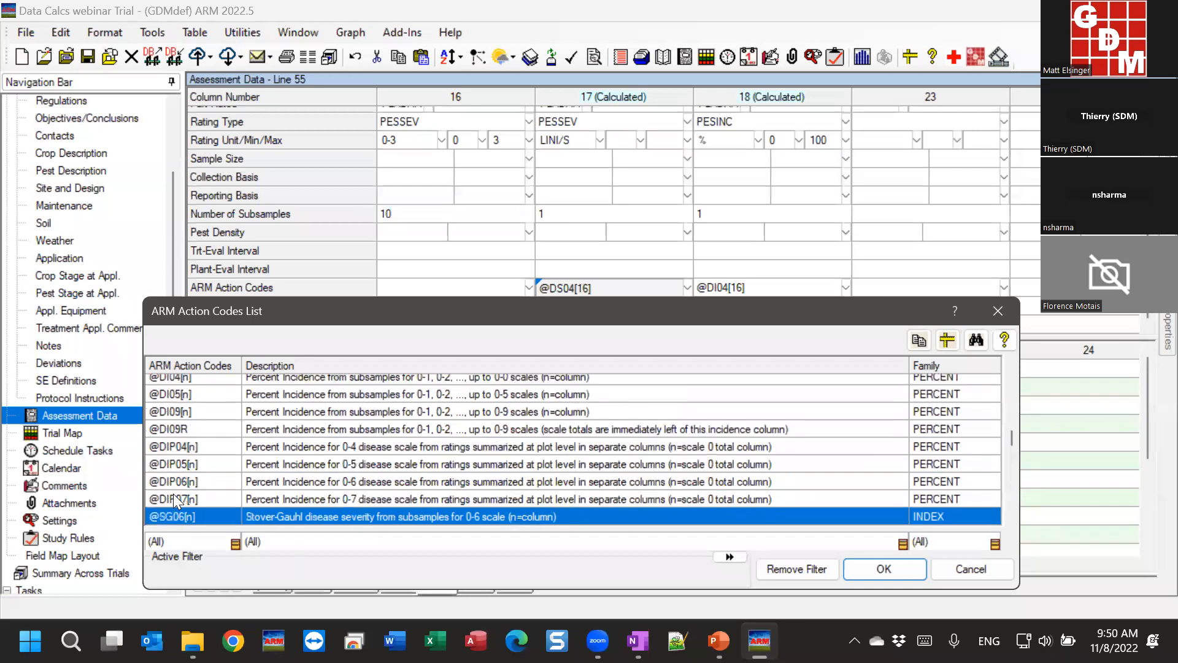
{"action": "left_click", "coordinate": [214, 494]}
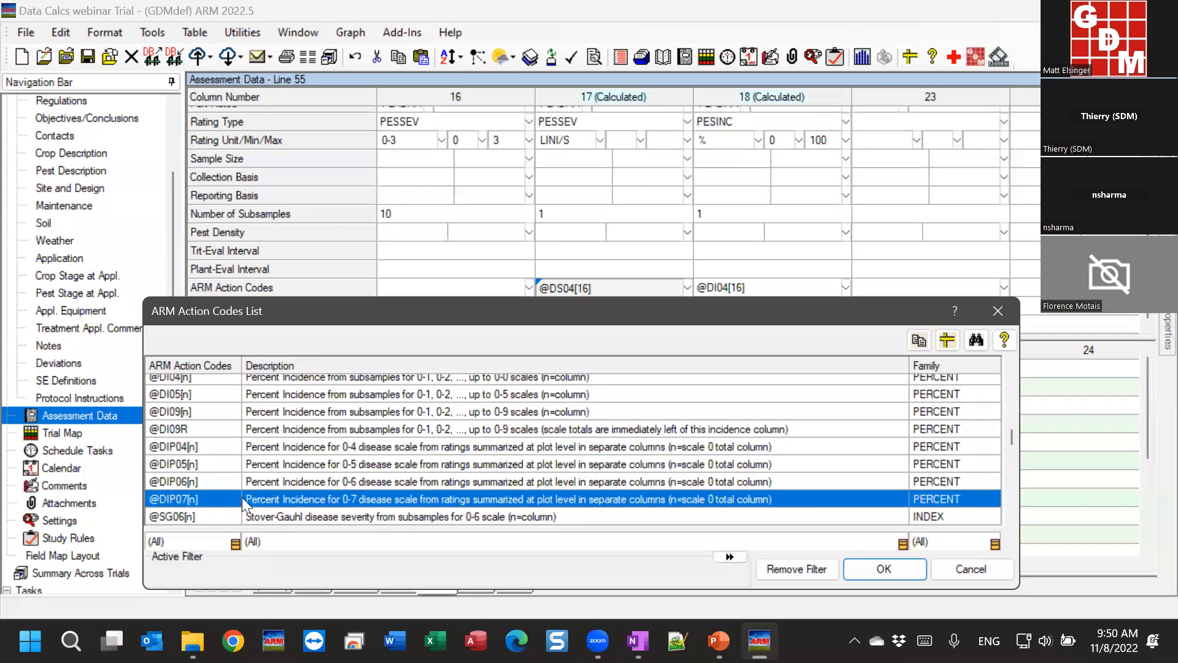
{"action": "left_click", "coordinate": [177, 394]}
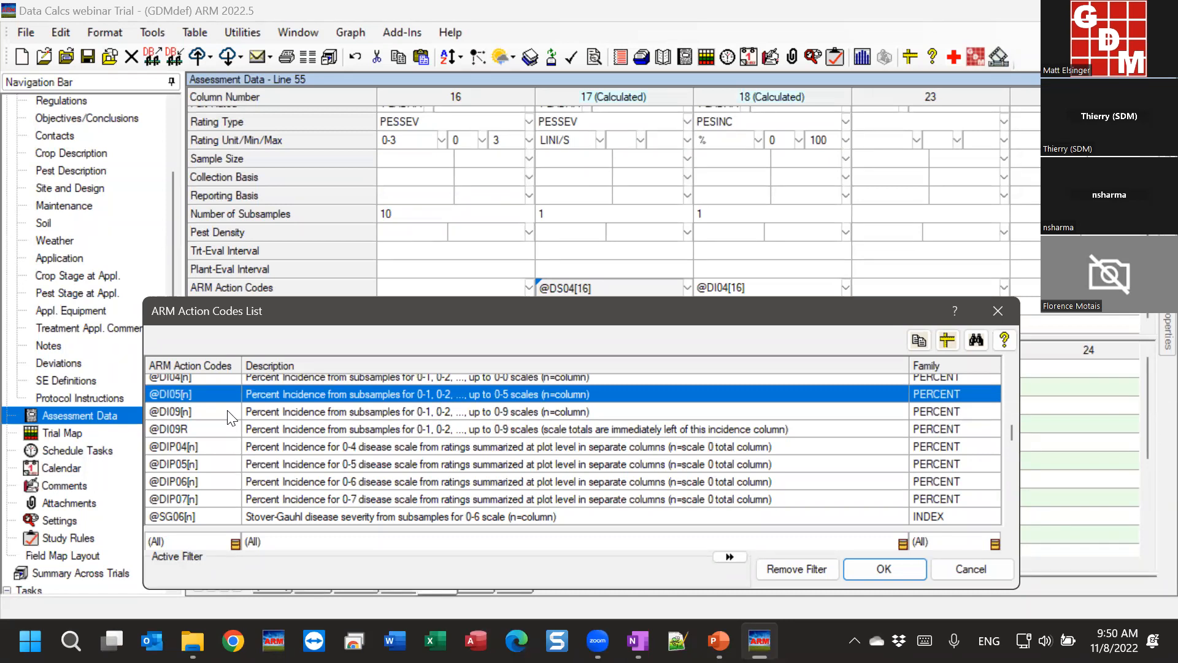
{"action": "scroll", "coordinate": [471, 506], "scroll_direction": "up", "scroll_amount": 1}
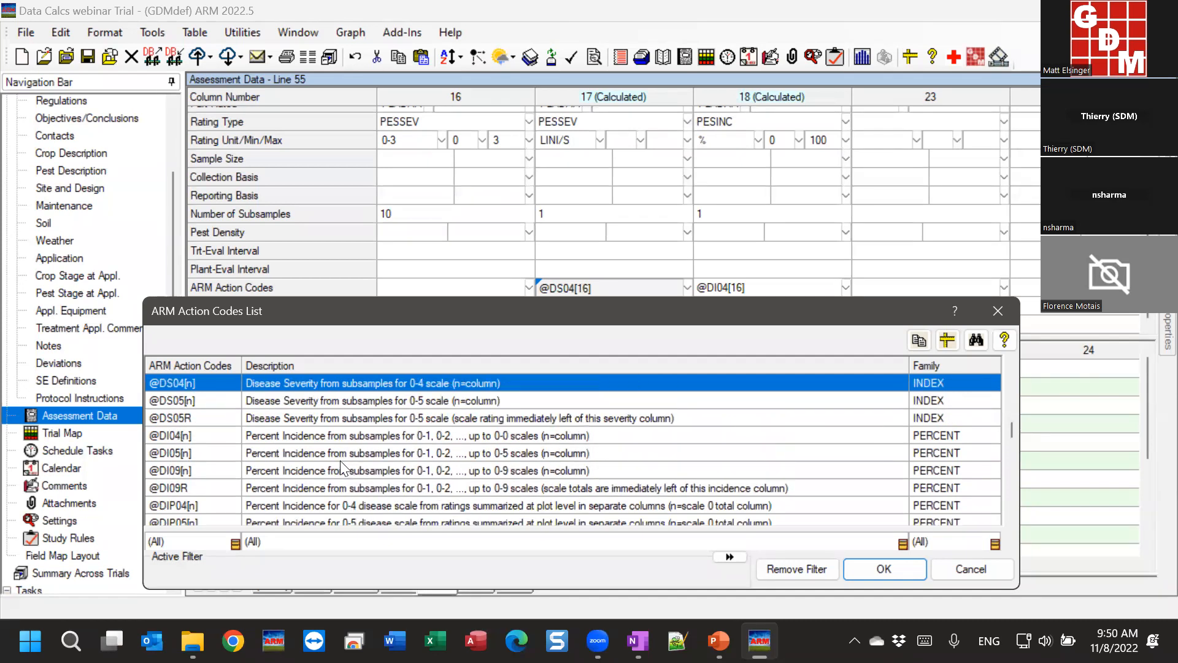
{"action": "left_click", "coordinate": [314, 458]}
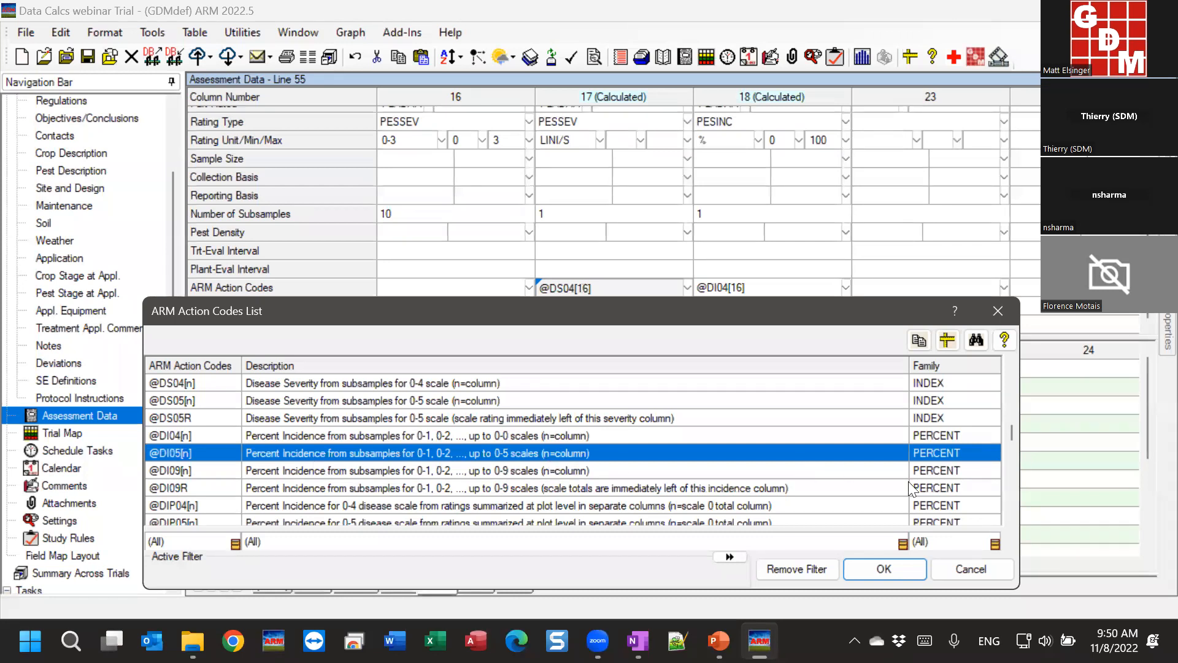
{"action": "left_click", "coordinate": [974, 567]}
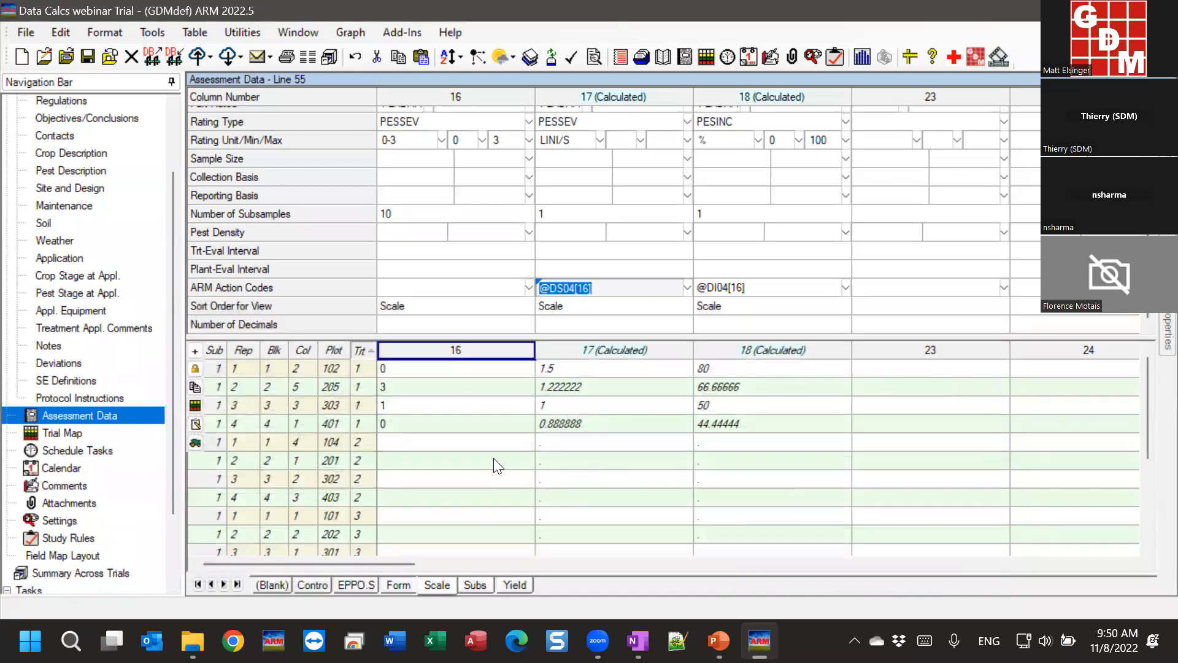
{"action": "left_click", "coordinate": [720, 641]}
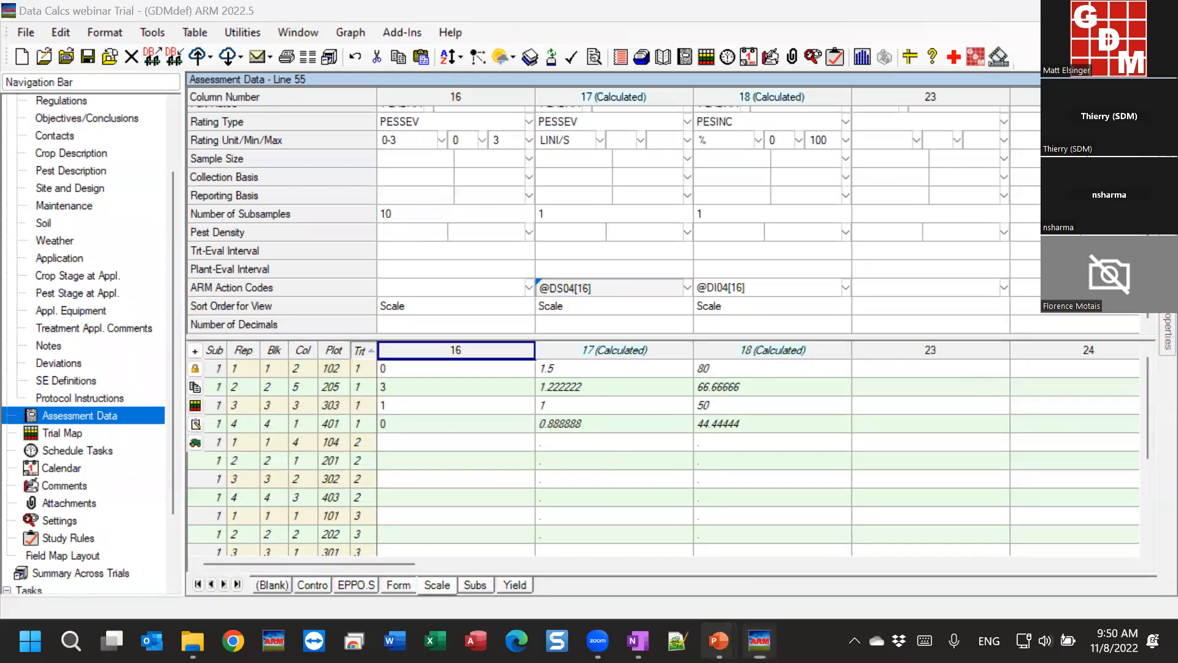
{"action": "left_click", "coordinate": [786, 540]}
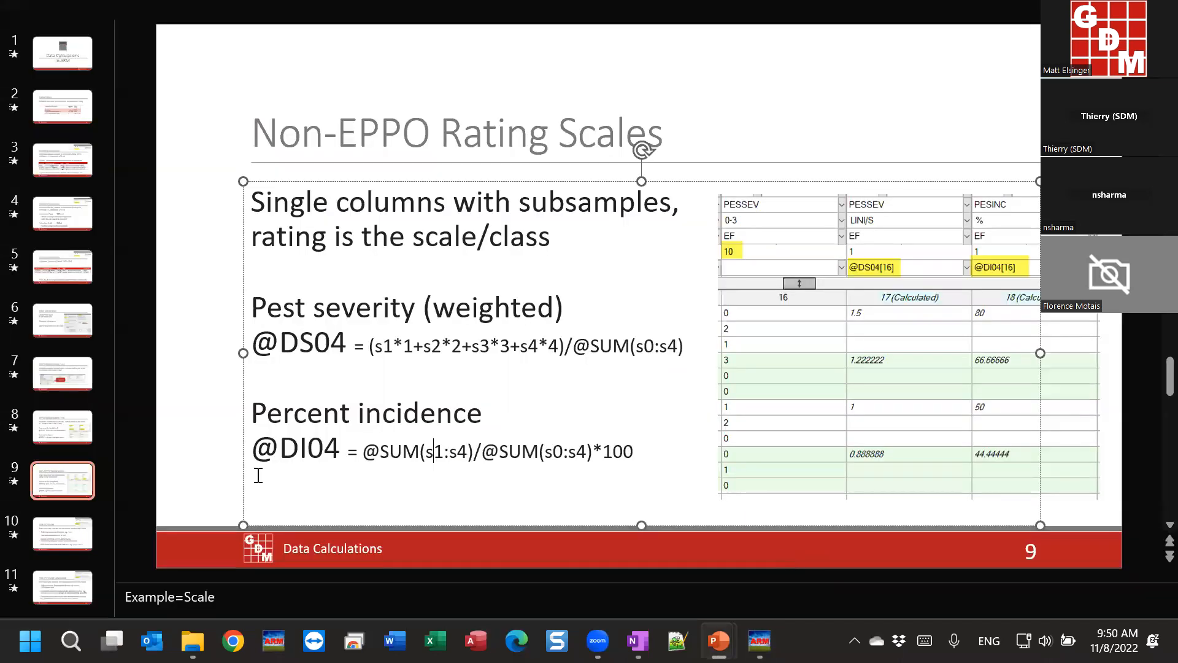